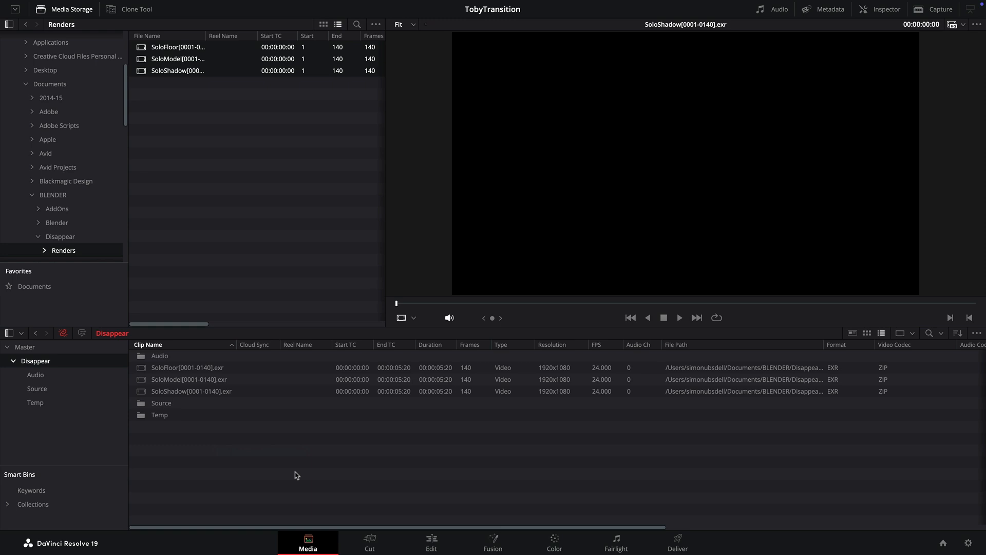
Step: Create a Fusion composition clip named Decloak Tutorial in the Disappear bin and open it for compositing
right_click(240, 447)
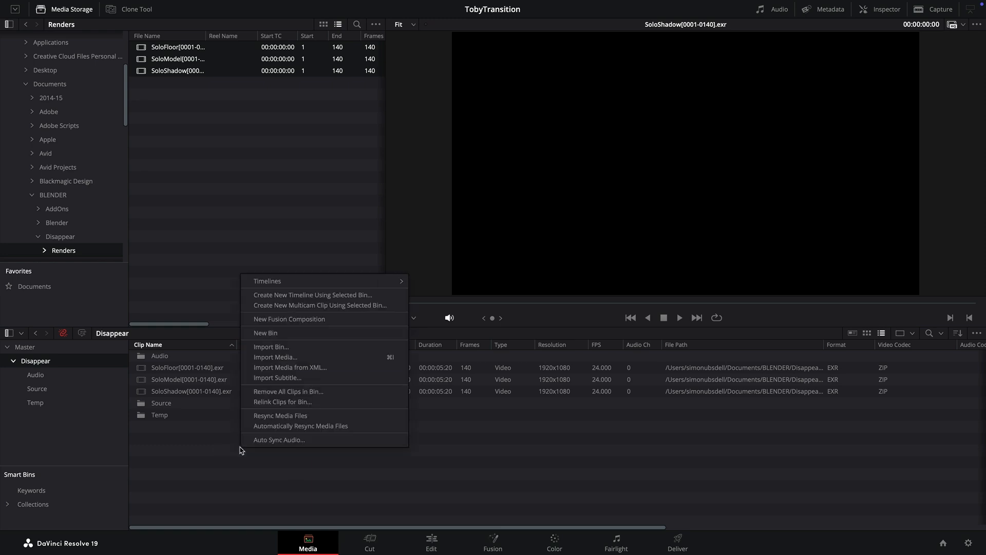
left_click(308, 320)
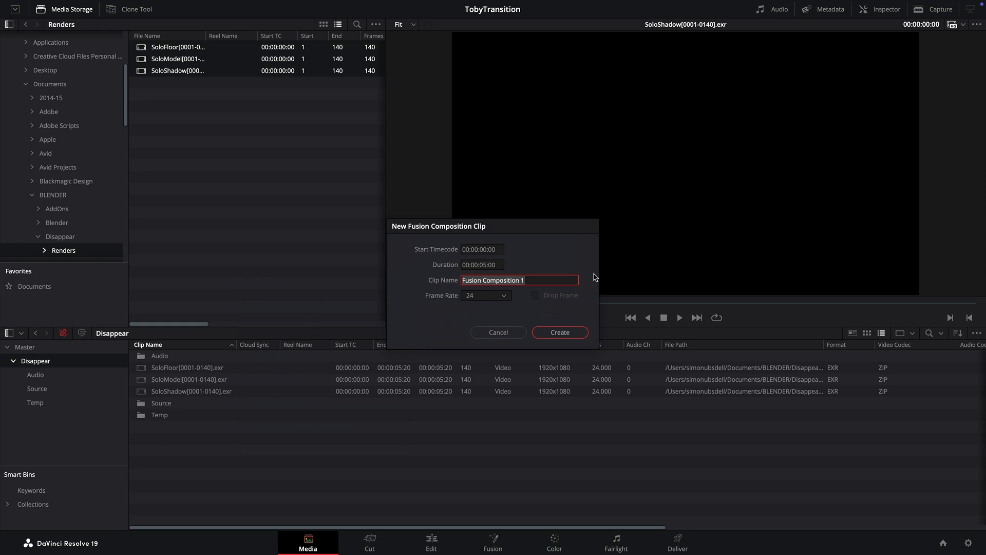
type("Decloak Tutorial")
left_click(569, 334)
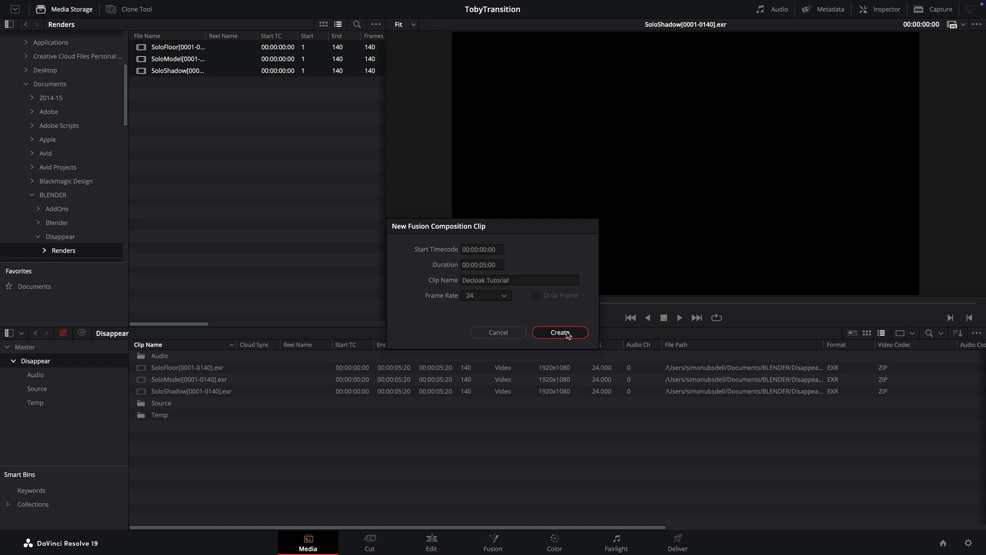
double_click(169, 368)
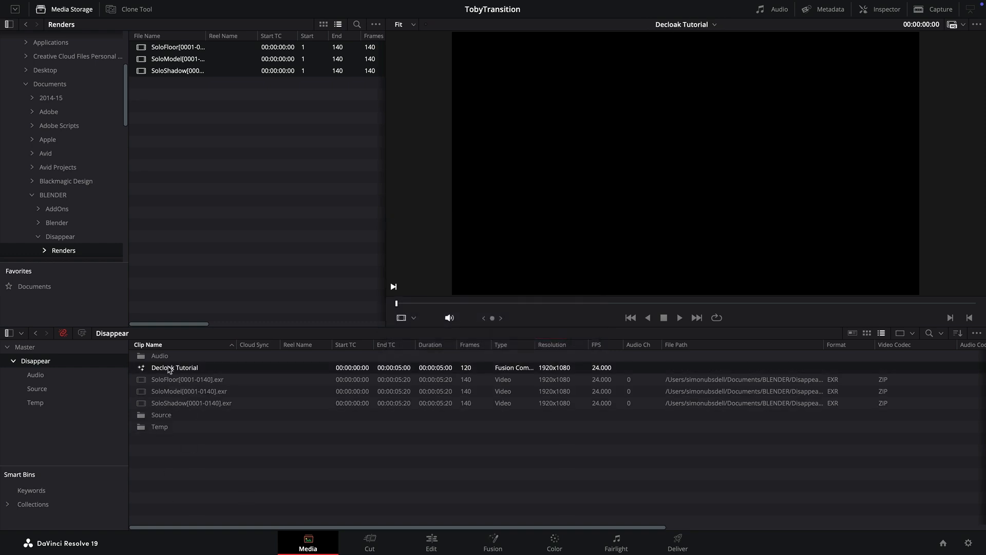
Step: Move MediaOut1 aside and add the SoloFloor, SoloModel and SoloShadow EXR sequences to the node graph
left_click_drag(363, 398, 668, 399)
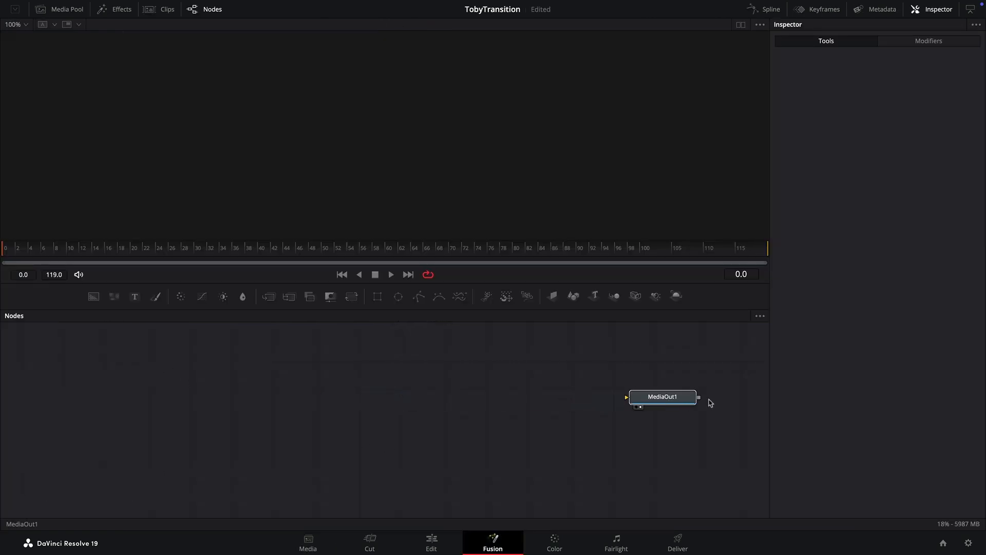
left_click(61, 8)
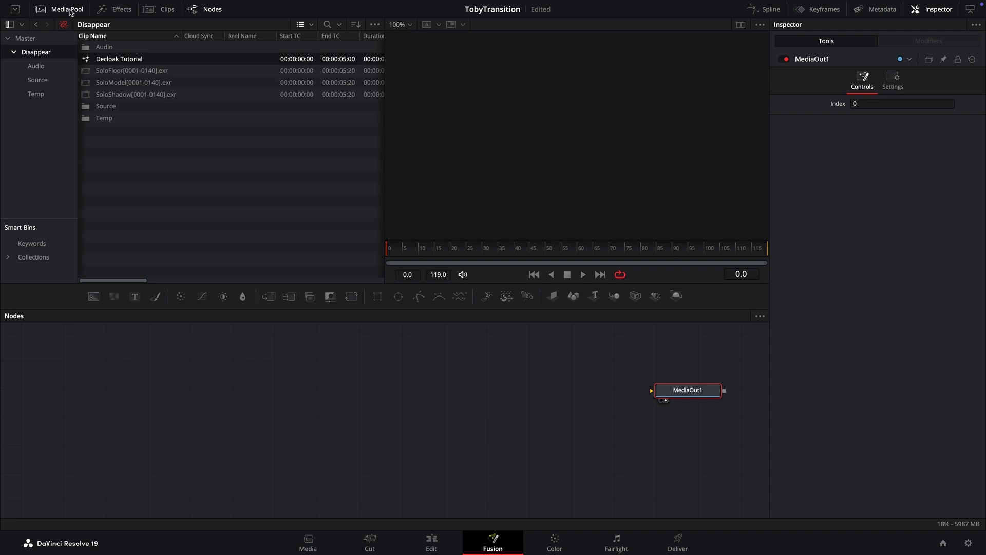
left_click(149, 96, "shift")
left_click_drag(154, 72, 163, 371)
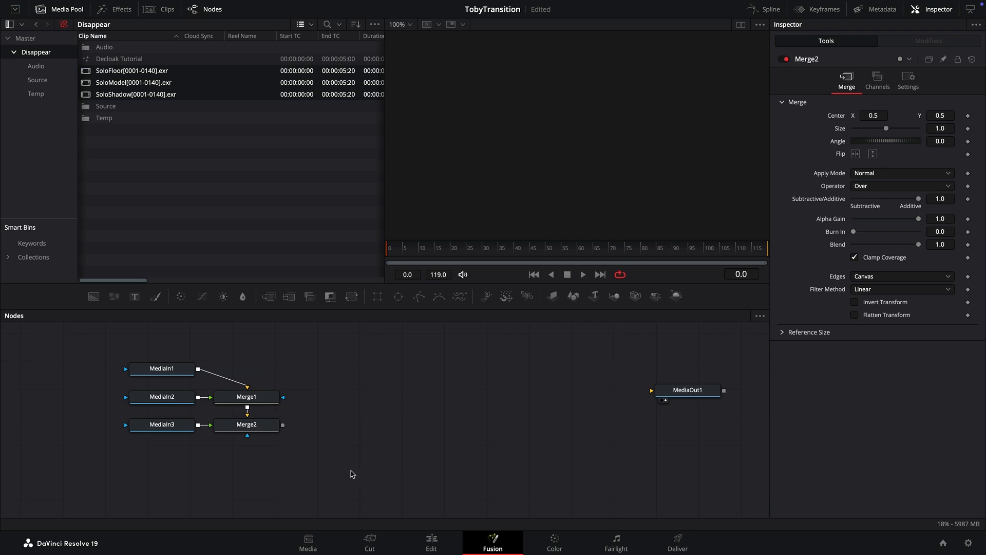
Step: Delete the two merge nodes attached to the imported media nodes
left_click_drag(351, 471, 244, 374)
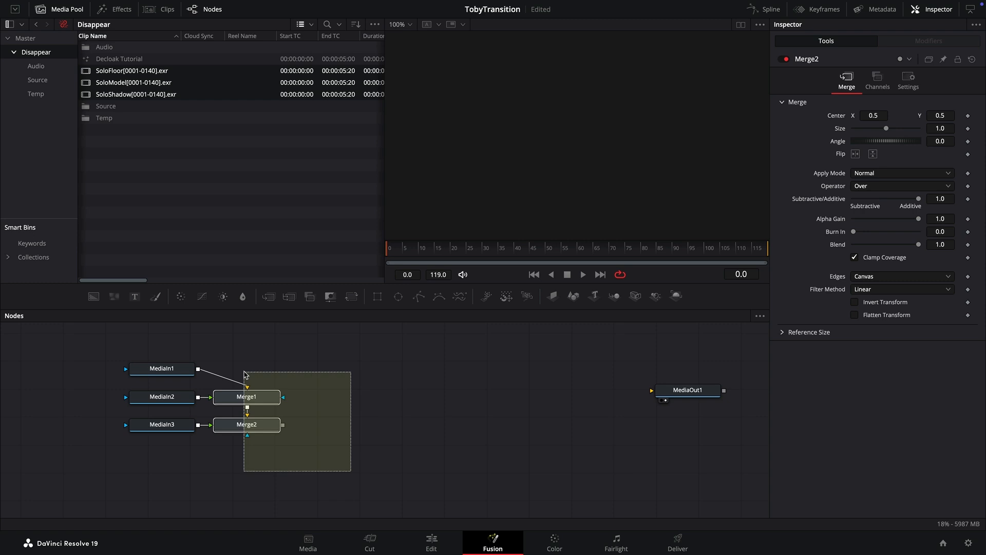
left_click_drag(245, 375, 245, 376)
key("Delete")
Step: Identify the clip behind each media node and rename the SoloFloor node as Floor
left_click(164, 374)
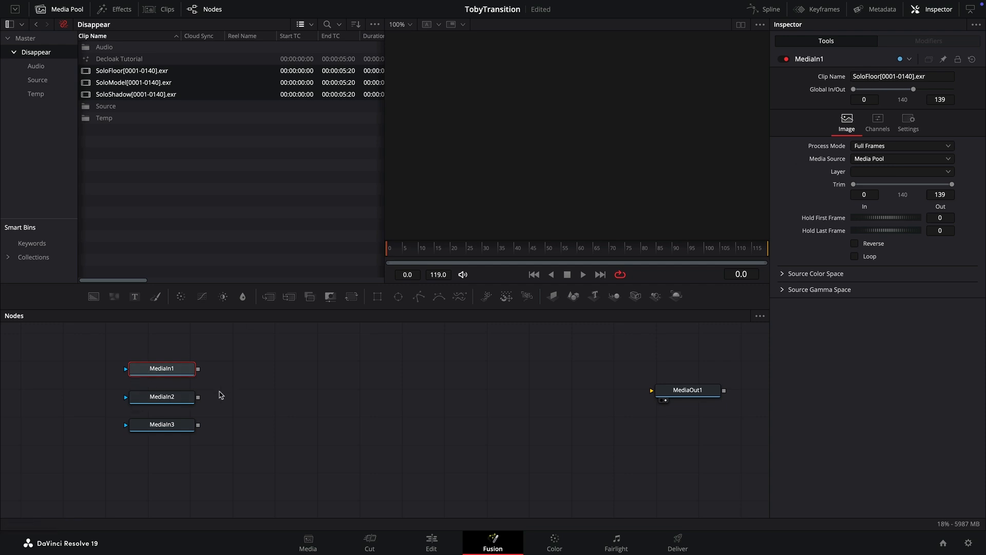
left_click(157, 400)
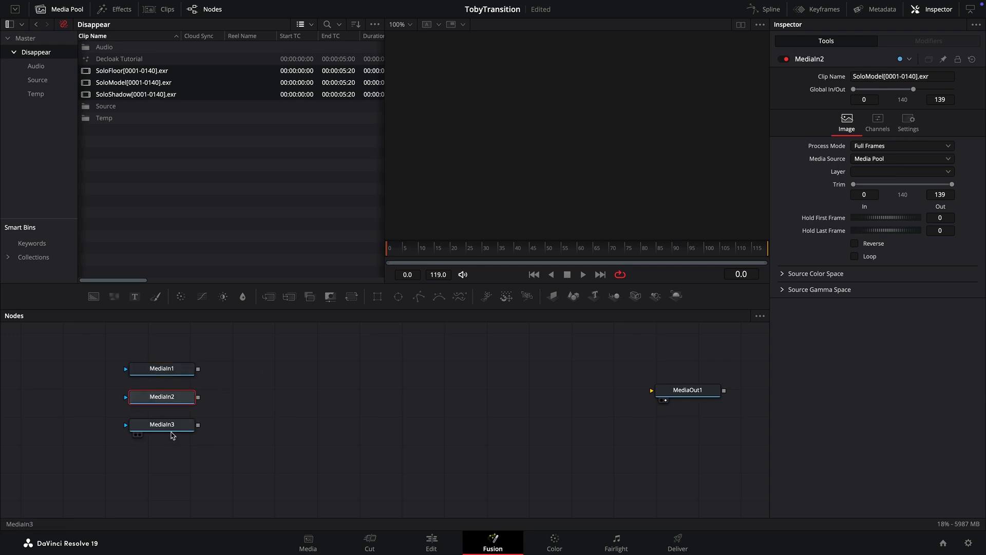
left_click(171, 426)
left_click(171, 366)
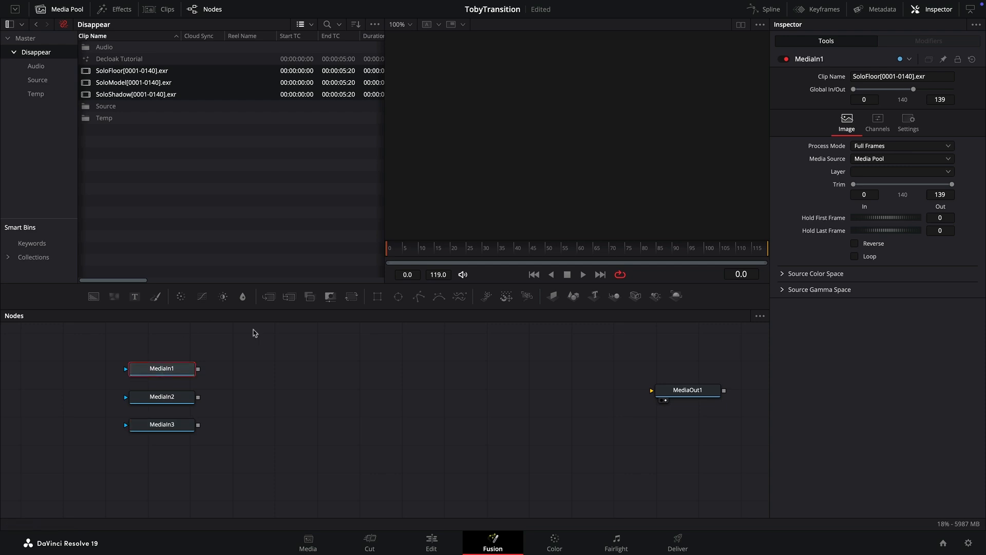
key("F2")
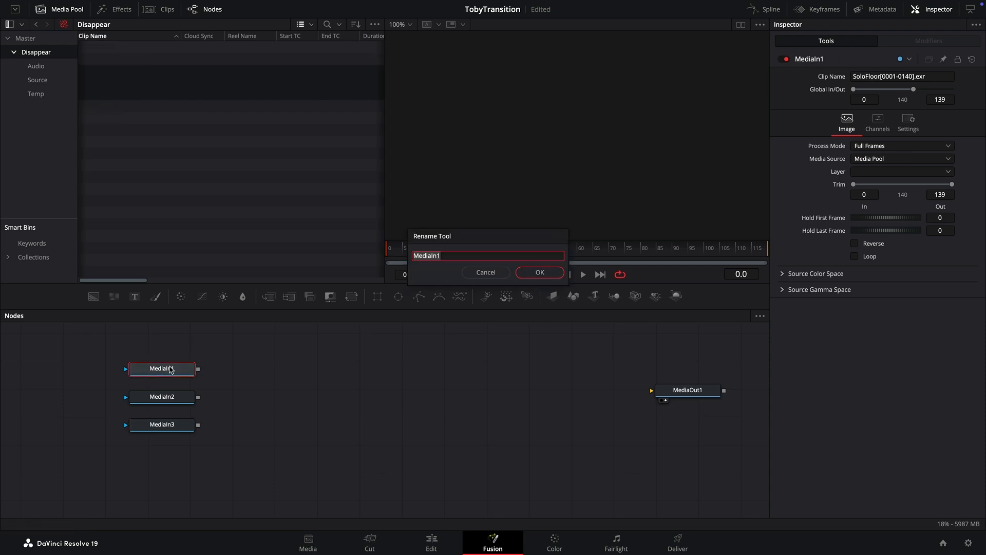
type("Floor")
key("Return")
Step: Rename the SoloModel node as Model and the SoloShadow node as Shadow
left_click(170, 400)
key("F2")
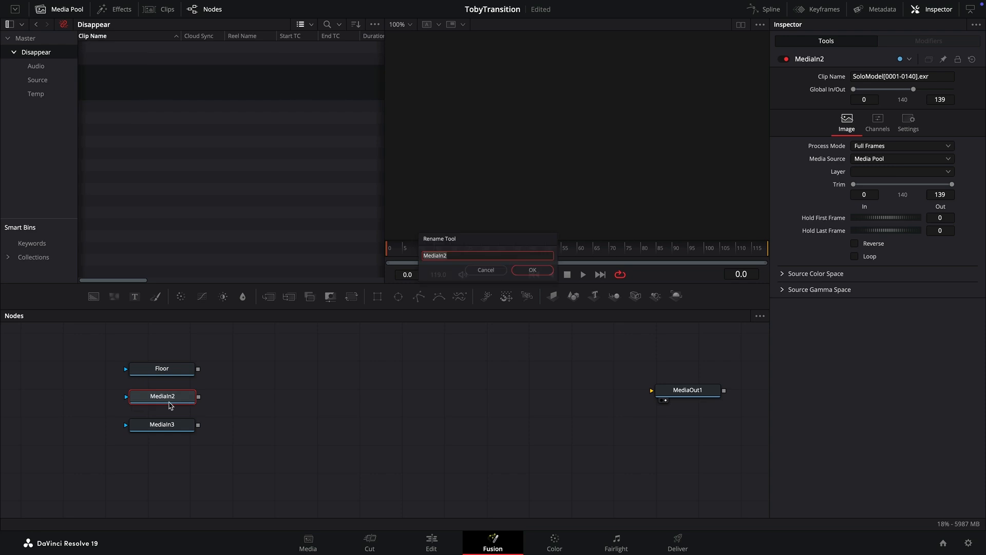
type("Mode")
key("Return")
left_click(169, 428)
key("F2")
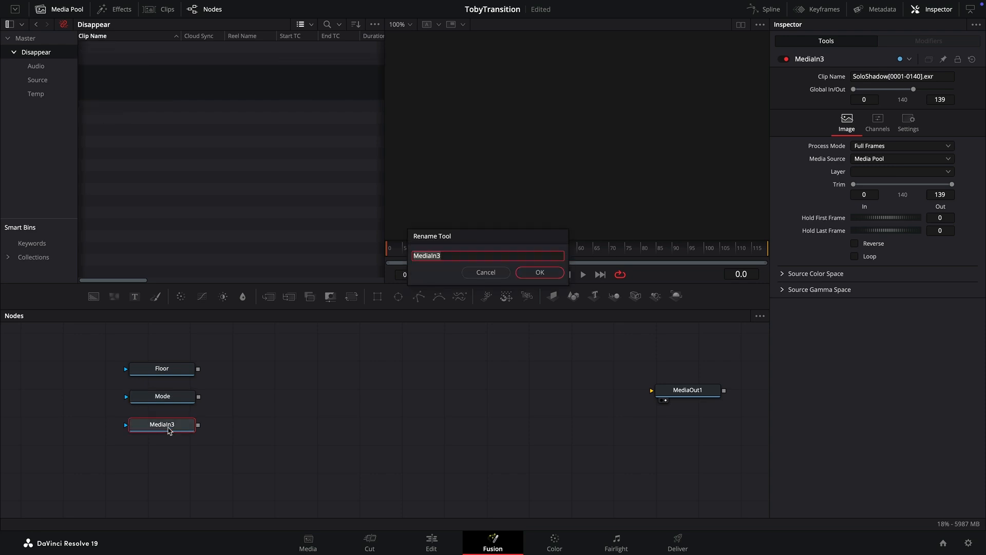
type("Shadow")
key("Return")
left_click(154, 408)
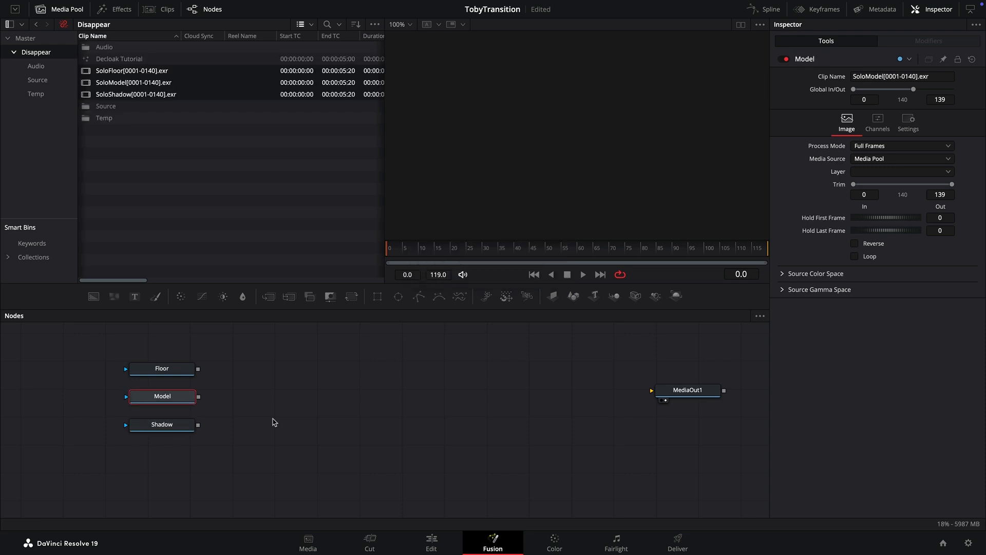
Step: Place Floor below Shadow, then merge Shadow over Floor and Model over that result
left_click_drag(177, 370, 176, 460)
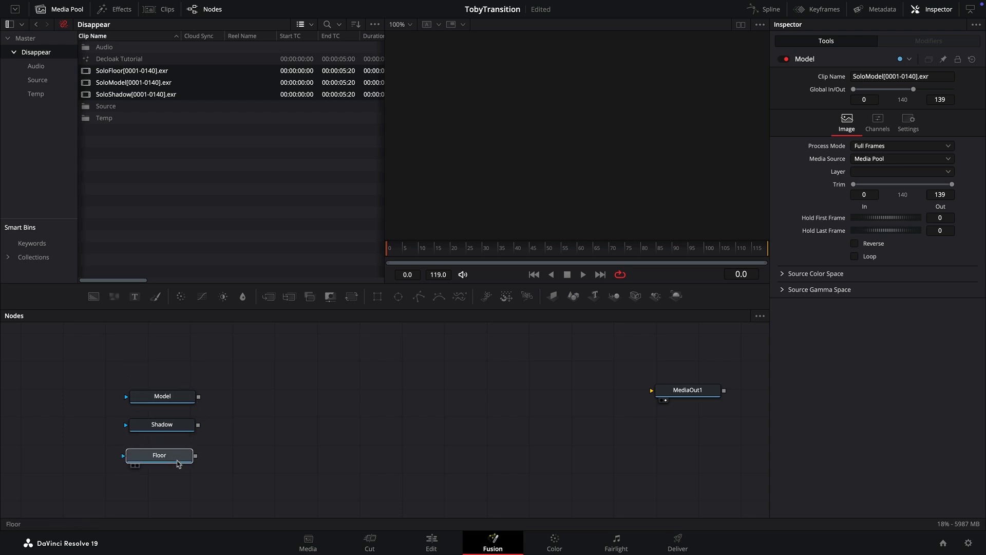
left_click_drag(199, 425, 196, 459)
left_click_drag(198, 396, 280, 457)
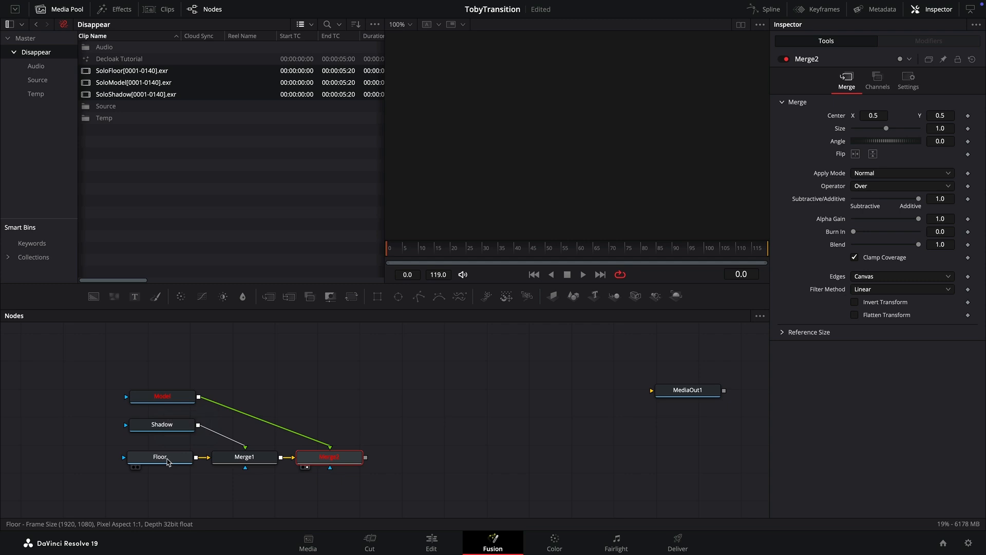
left_click(167, 461)
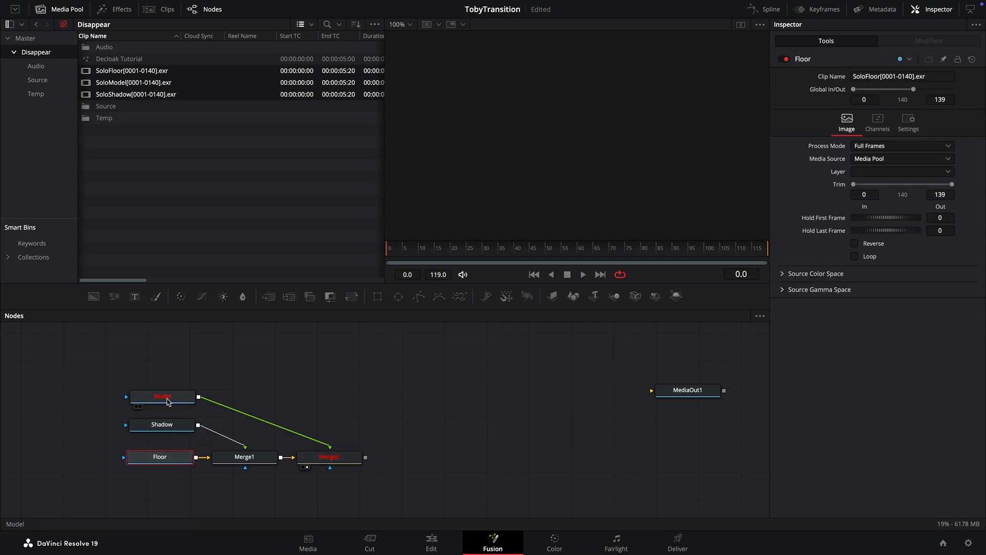
left_click(168, 399)
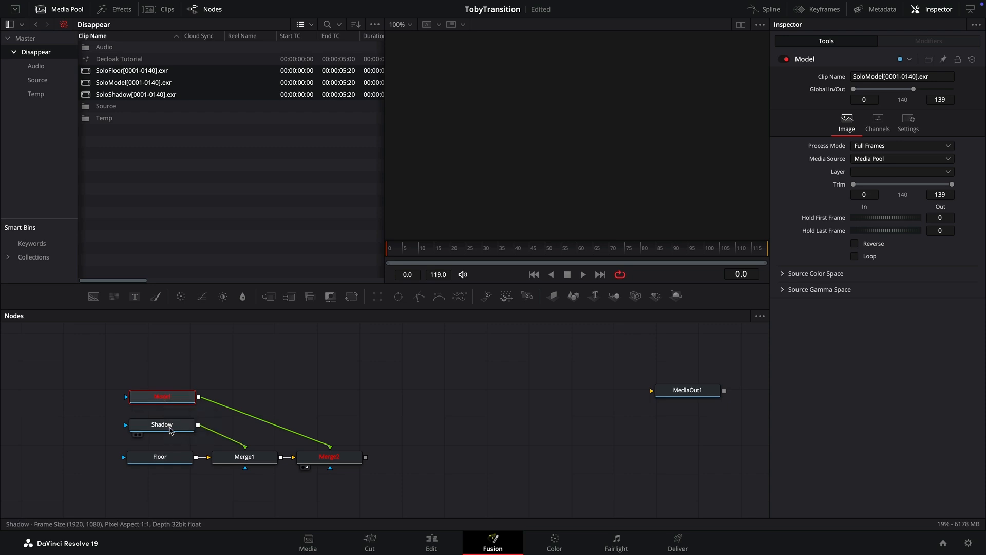
left_click(160, 459)
left_click(878, 122)
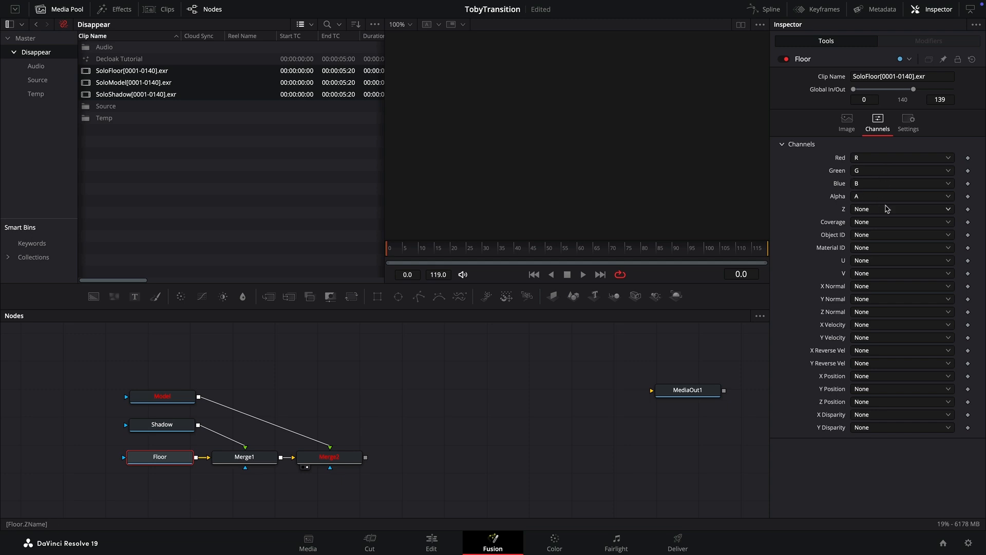
Step: Map the Model node's red, green, blue and alpha channels to Composite.Combined.R, G, B and A
left_click(162, 396)
left_click(878, 122)
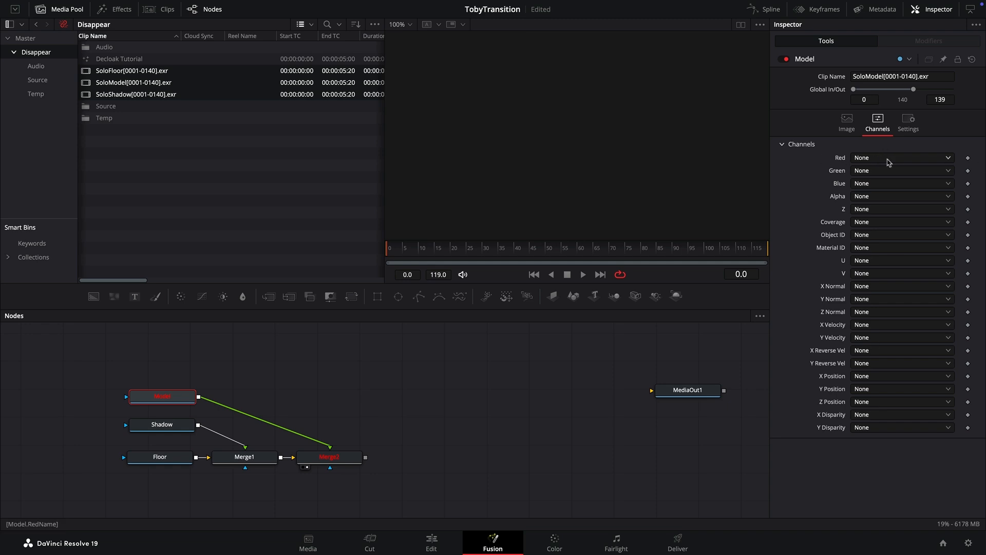
left_click(871, 160)
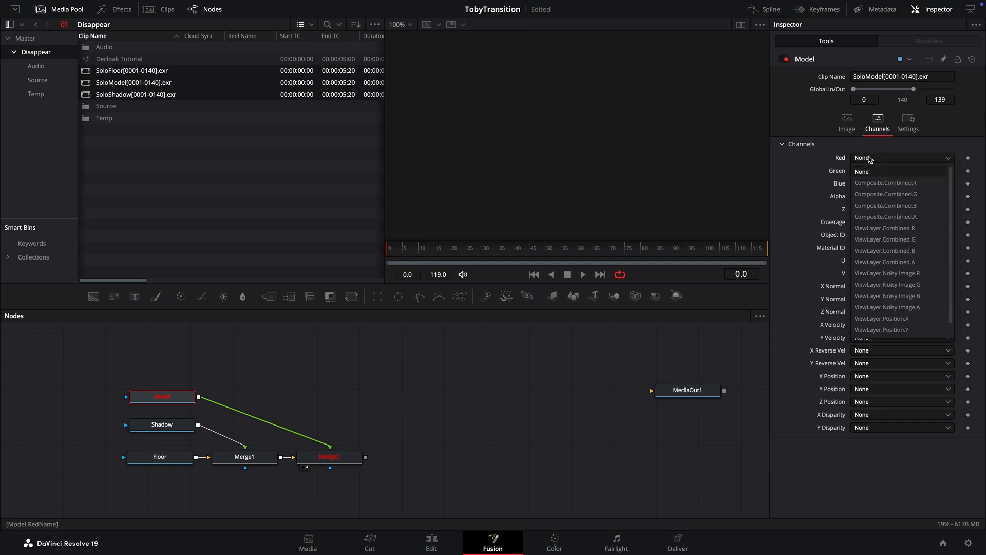
left_click(877, 182)
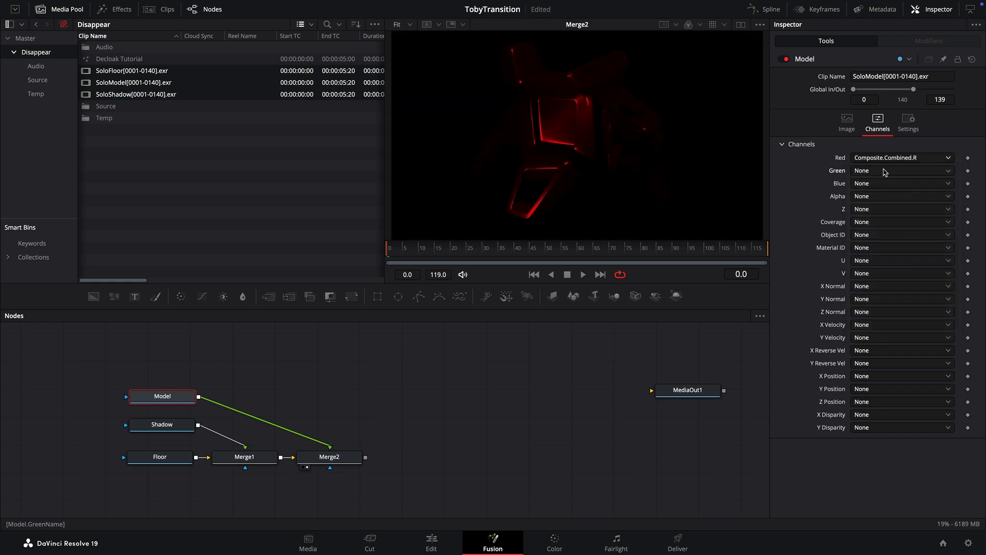
left_click(885, 171)
left_click(897, 207)
left_click(889, 184)
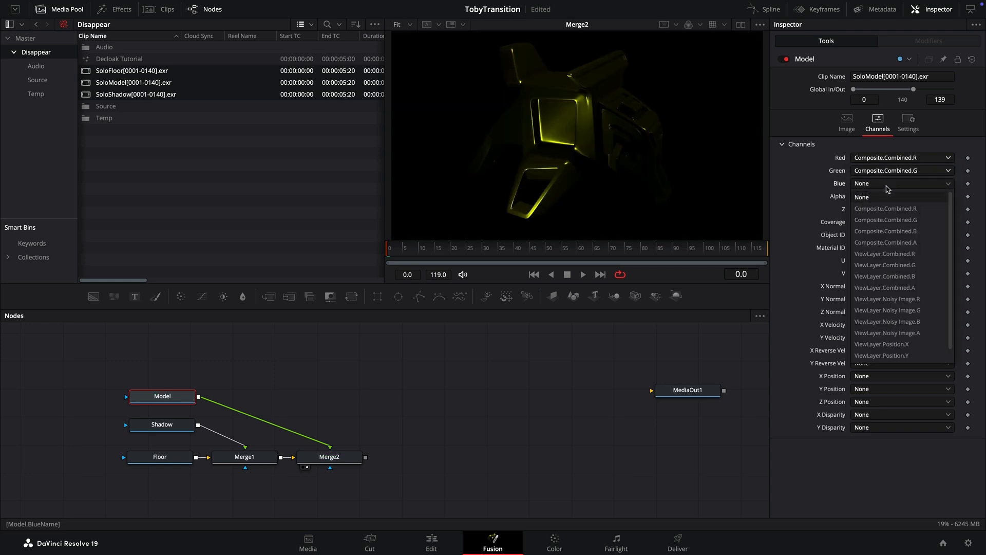
left_click(900, 231)
left_click(893, 198)
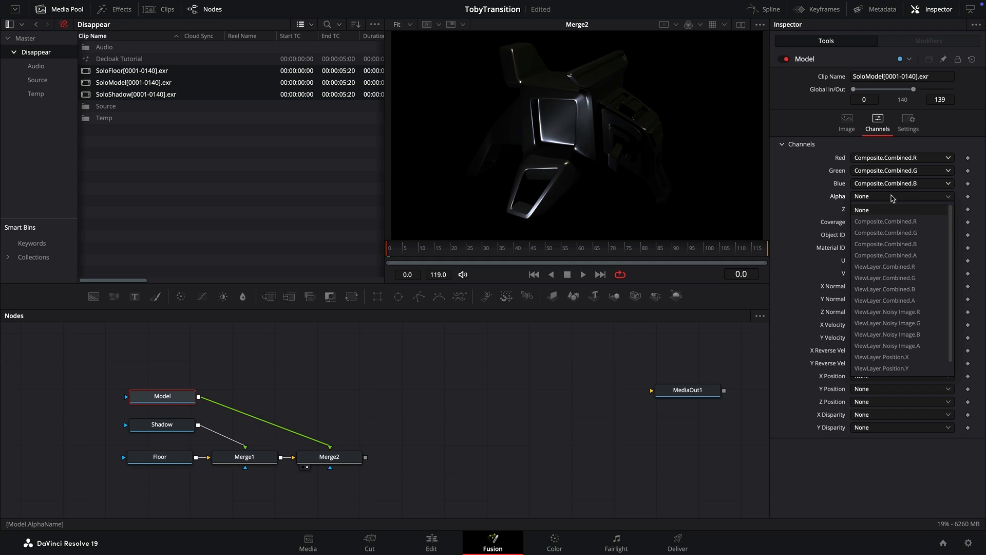
left_click(904, 257)
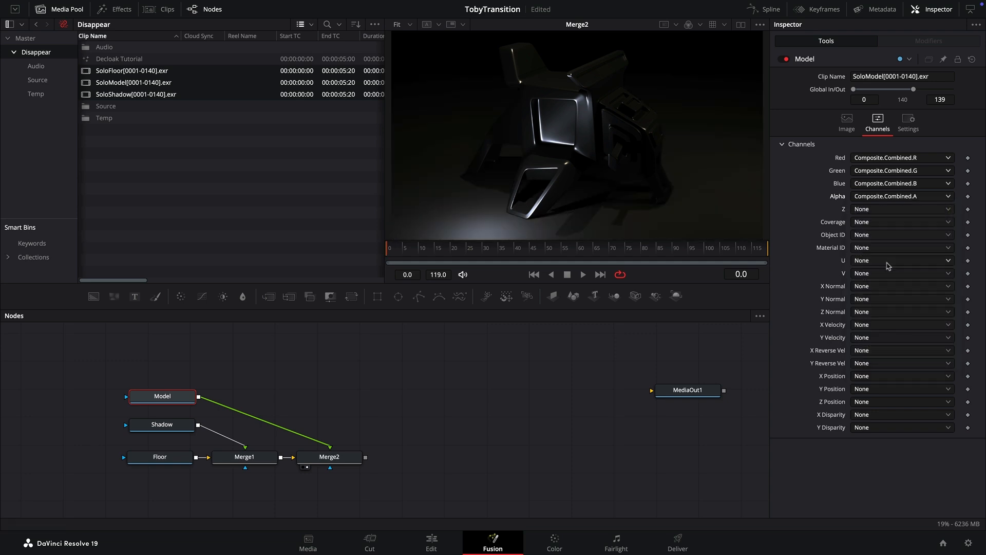
Step: Map the Model node's X, Y and Z Position channels to ViewLayer.Position.X, Y and Z
left_click(883, 380)
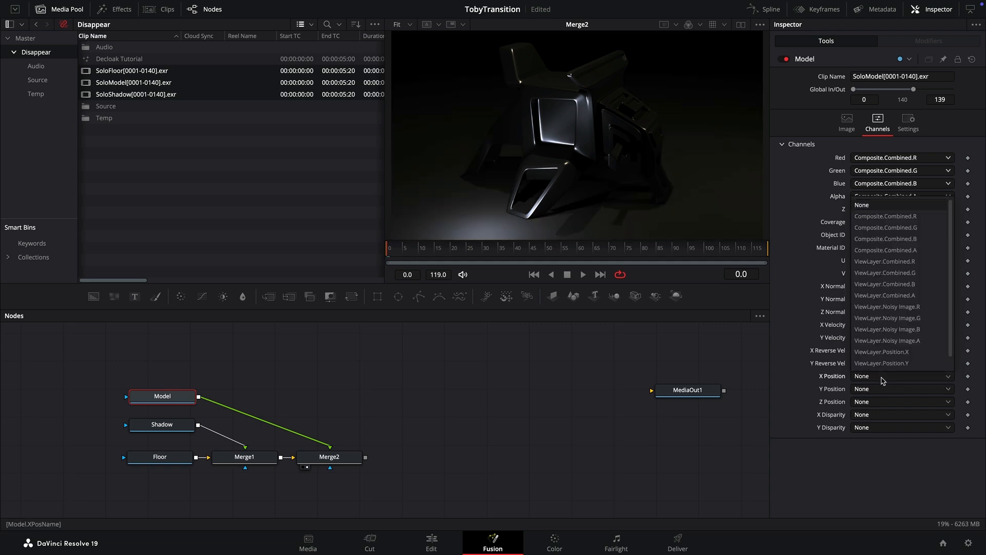
left_click(900, 353)
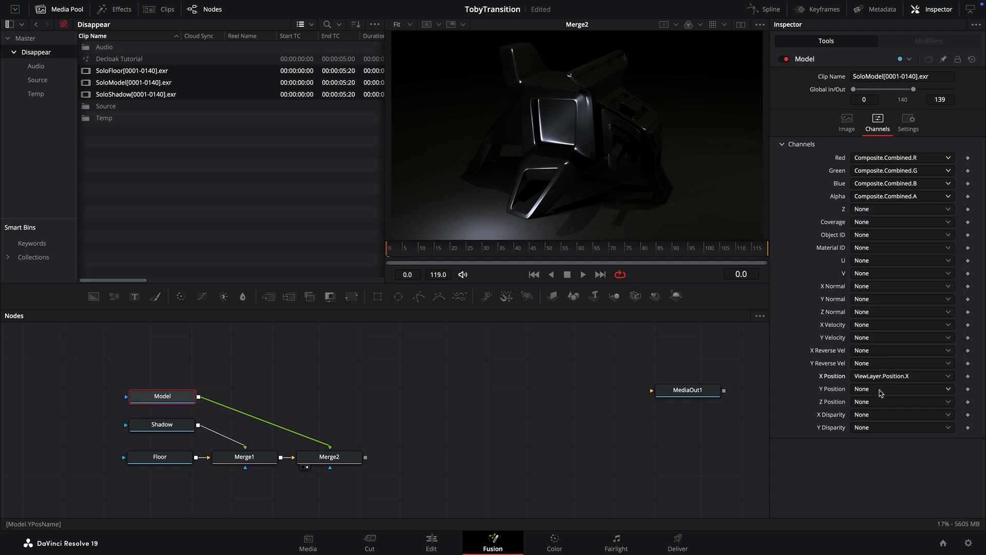
left_click(897, 389)
left_click(897, 380)
left_click(897, 402)
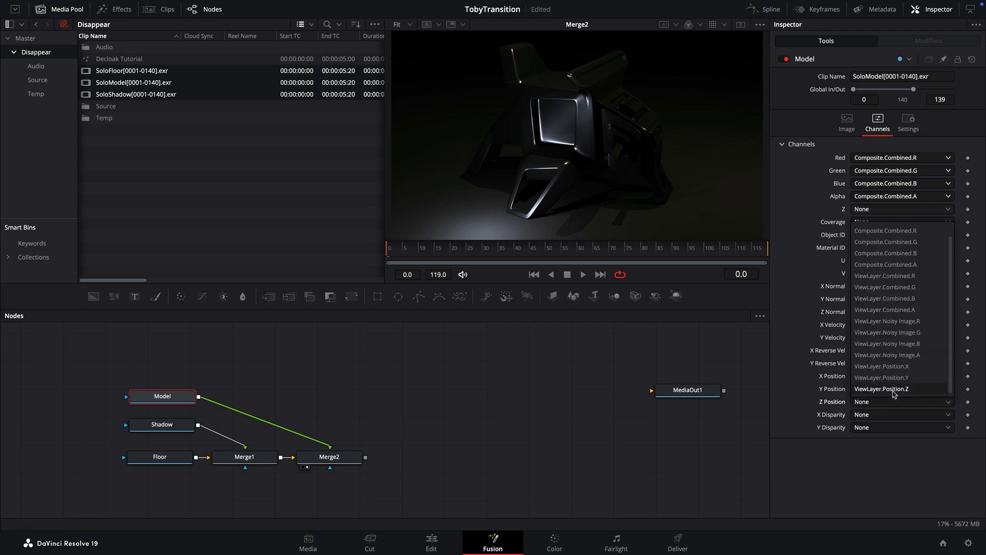
left_click(894, 391)
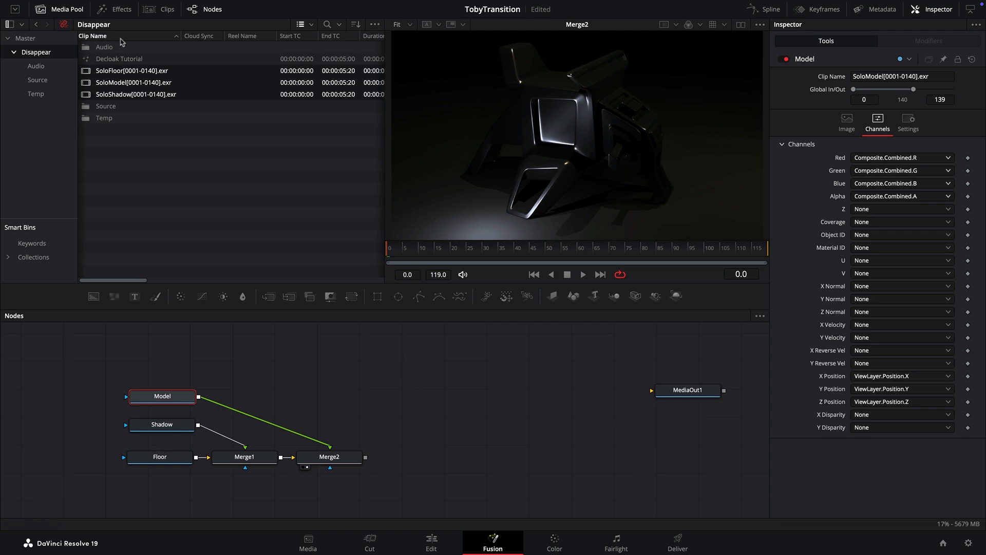
Step: Hide the media pool and add an unconnected Gamut node between Merge2 and MediaOut1
left_click(66, 10)
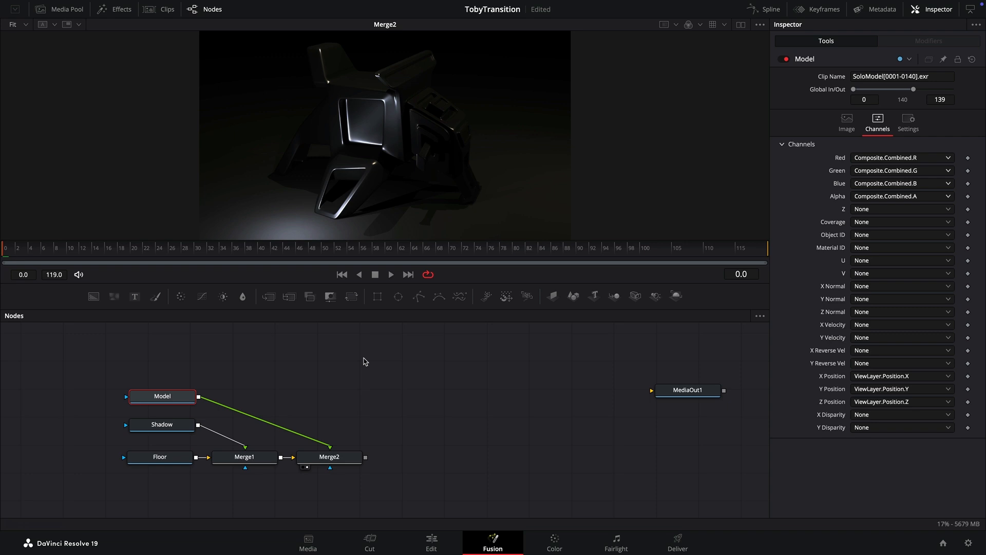
left_click(490, 416)
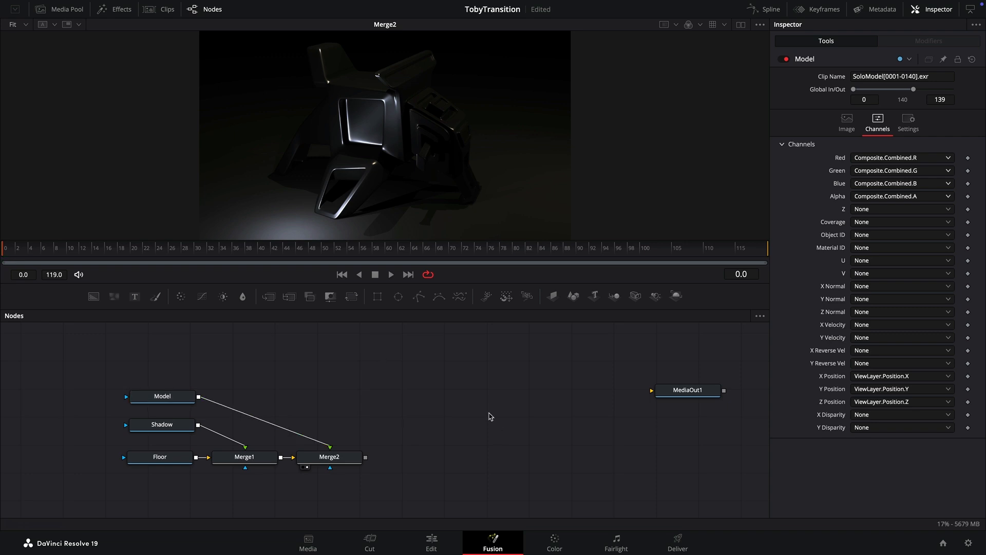
key("shift+space")
type("ga")
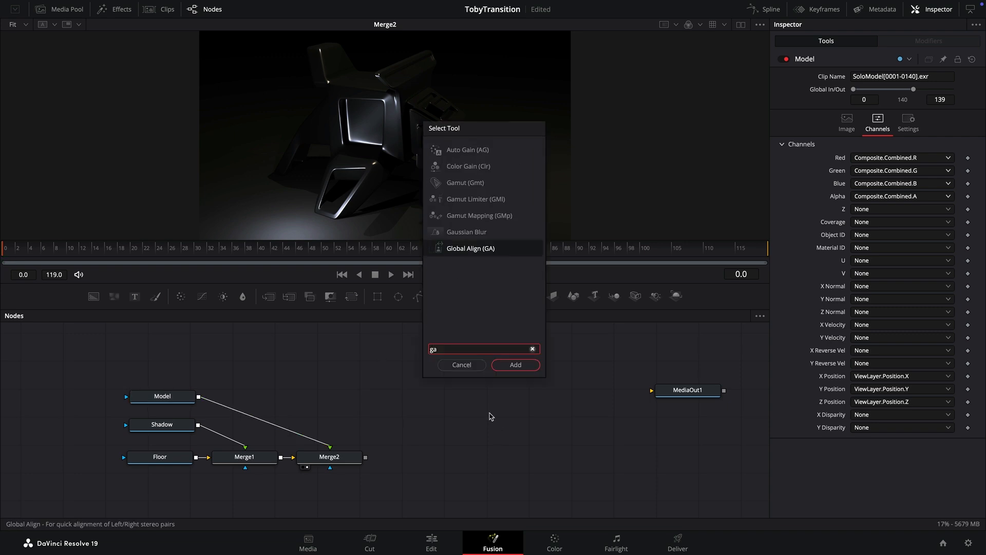
key("Up")
key("Up")
key("Up")
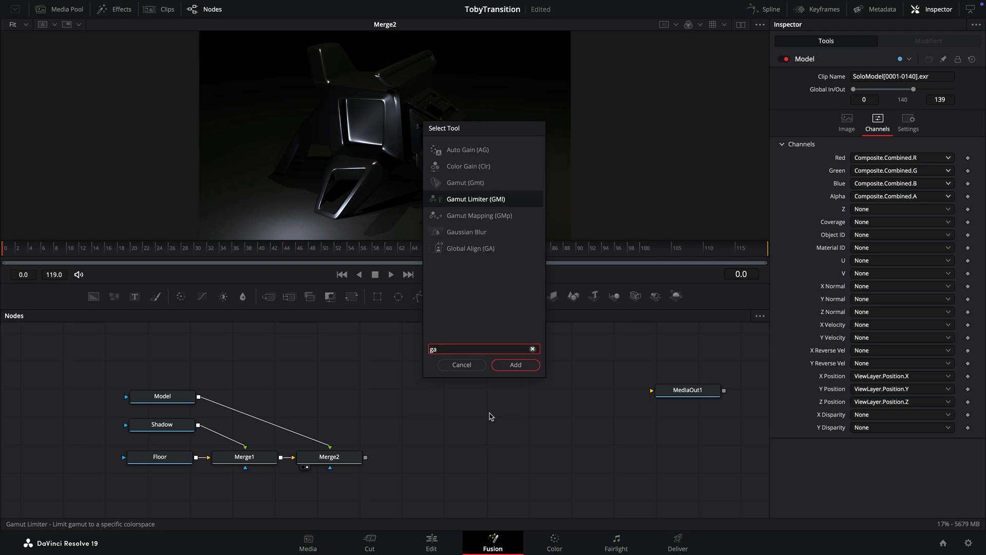
key("Up")
key("Return")
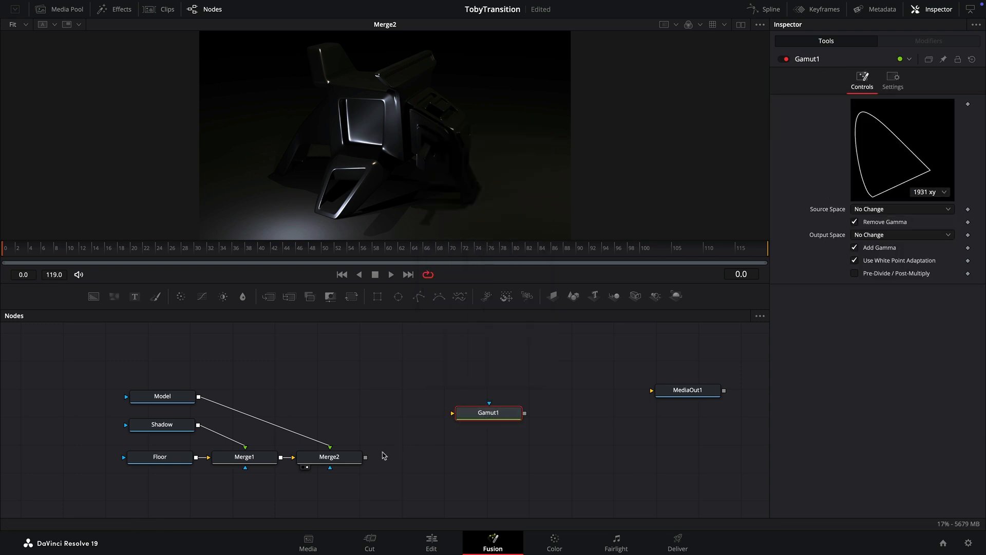
Step: Connect Merge2's output to the Gamut node and set its output space to ITU-R BT.709 (scene)
left_click_drag(366, 456, 498, 419)
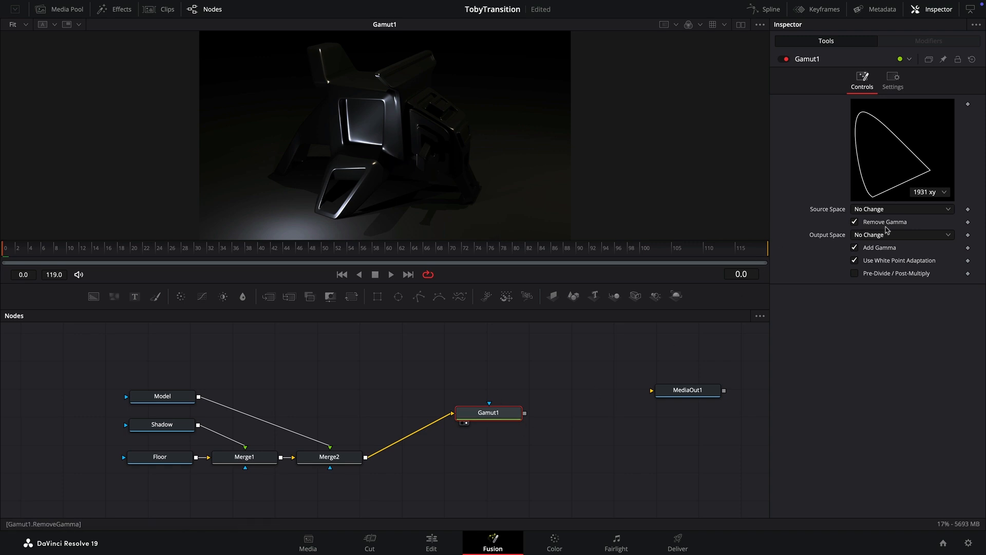
left_click(881, 236)
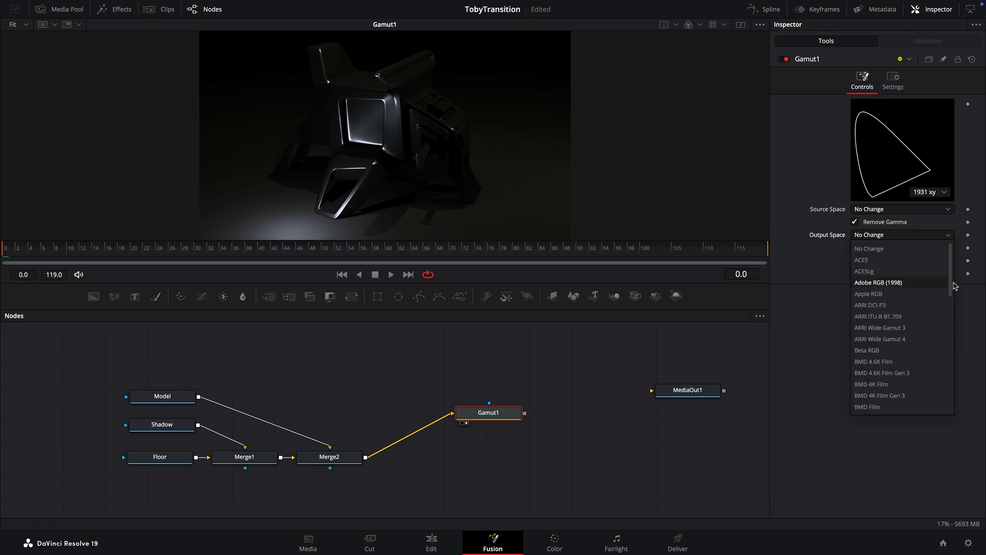
left_click_drag(950, 272, 950, 354)
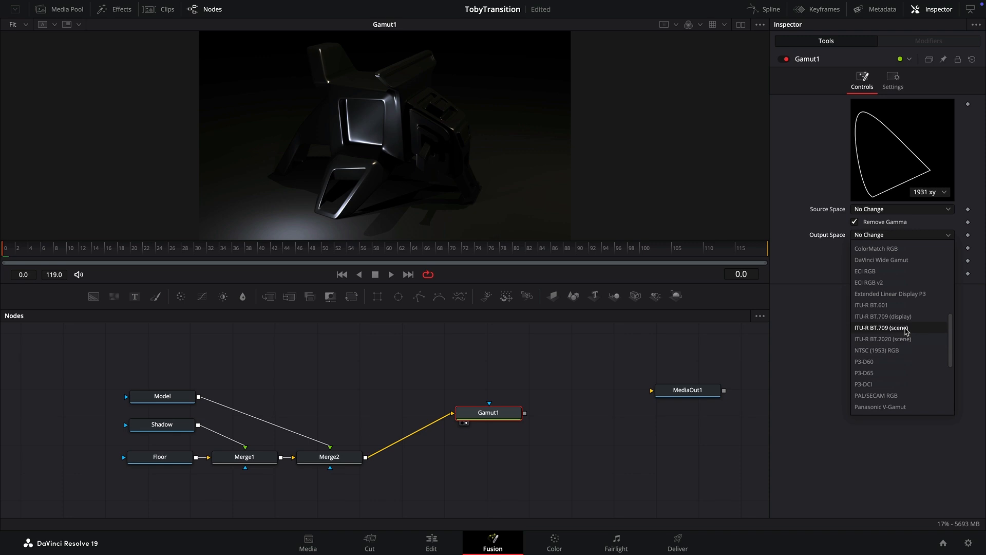
left_click(904, 338)
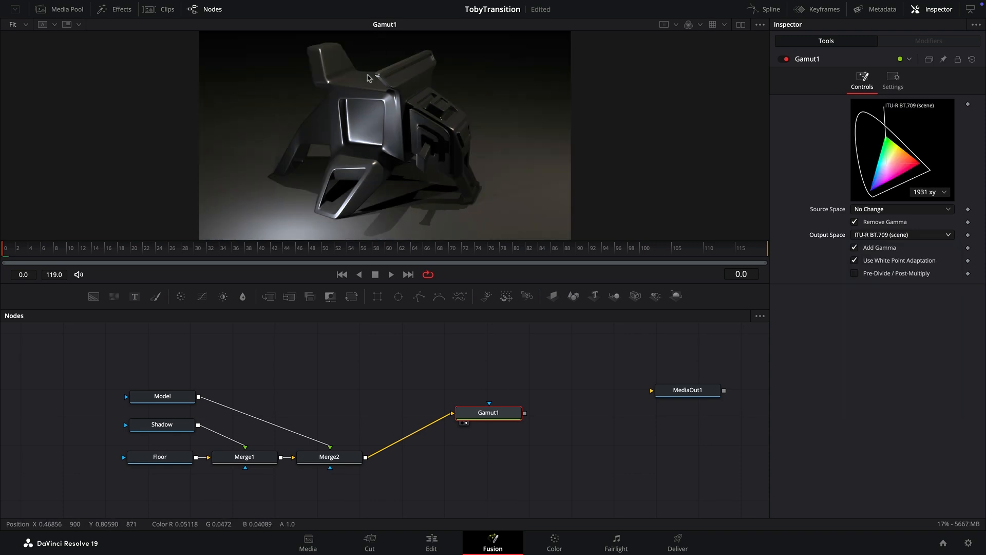
Step: Preview the colour-corrected composite at several frames and connect the Gamut node to MediaOut1
left_click(118, 257)
key("space")
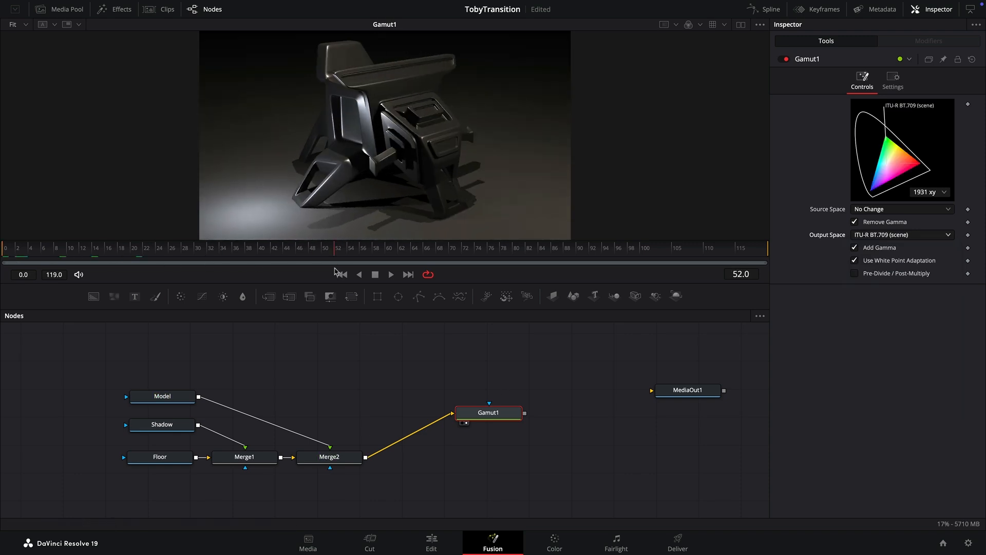
left_click(302, 271)
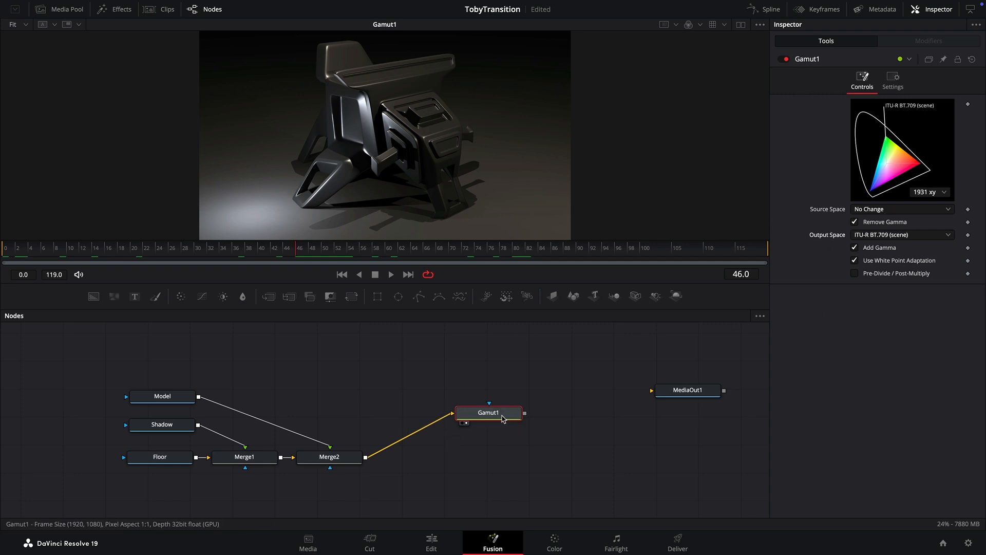
left_click_drag(510, 413, 662, 392)
left_click(699, 396)
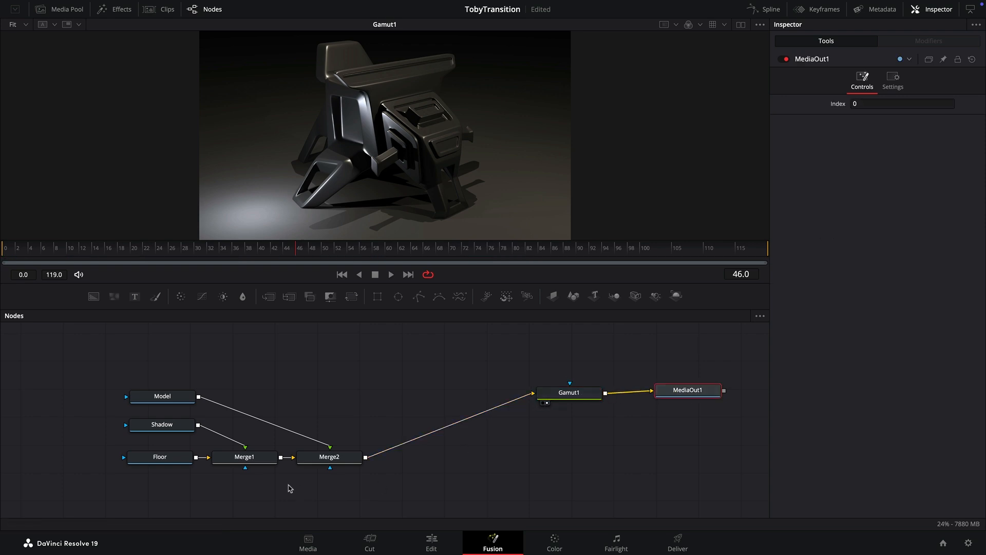
Step: Add a RemapNormaliseSU node above the merges, feed it from the Model node and show it in the viewer
left_click(339, 362)
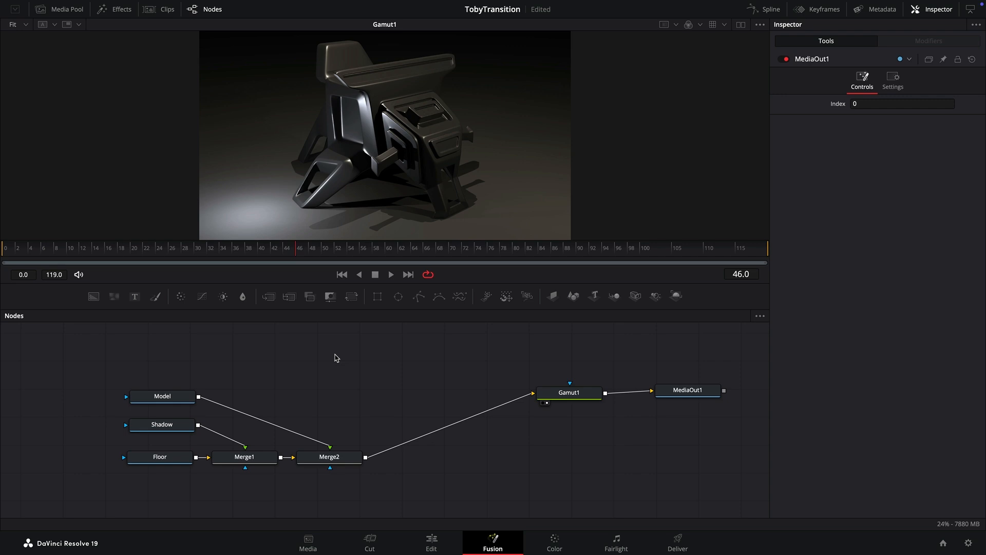
key("shift+space")
type("re")
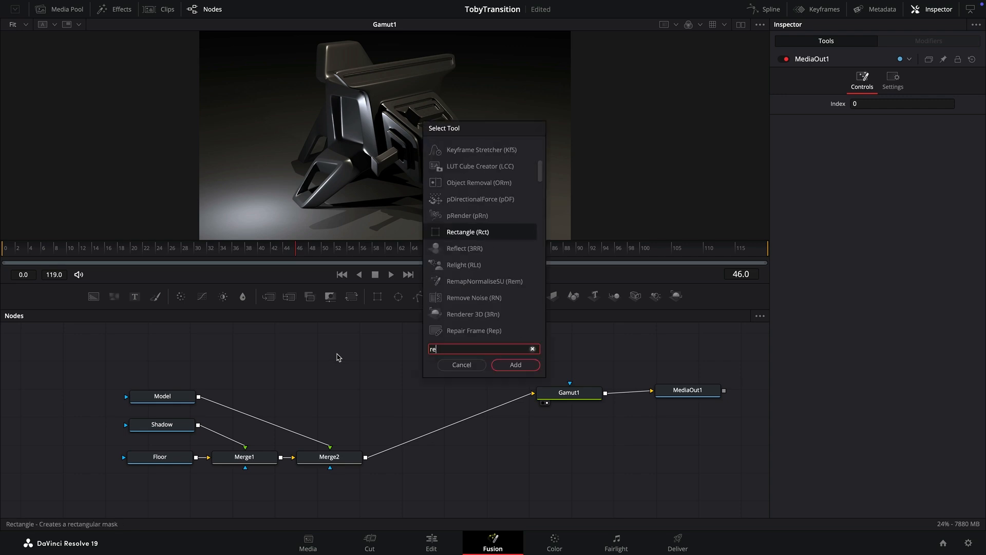
key("Down")
key("Down")
key("Down")
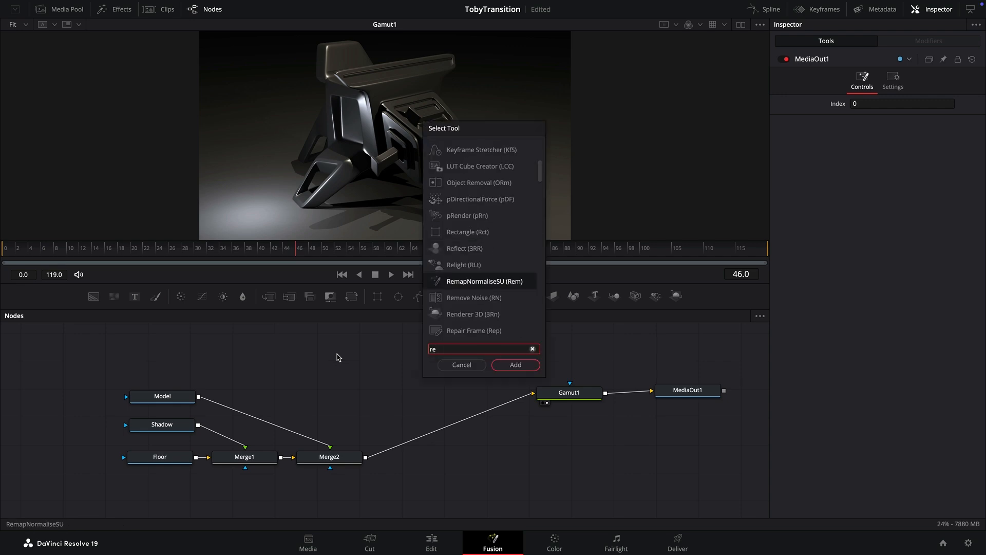
key("Return")
left_click_drag(338, 358, 377, 360)
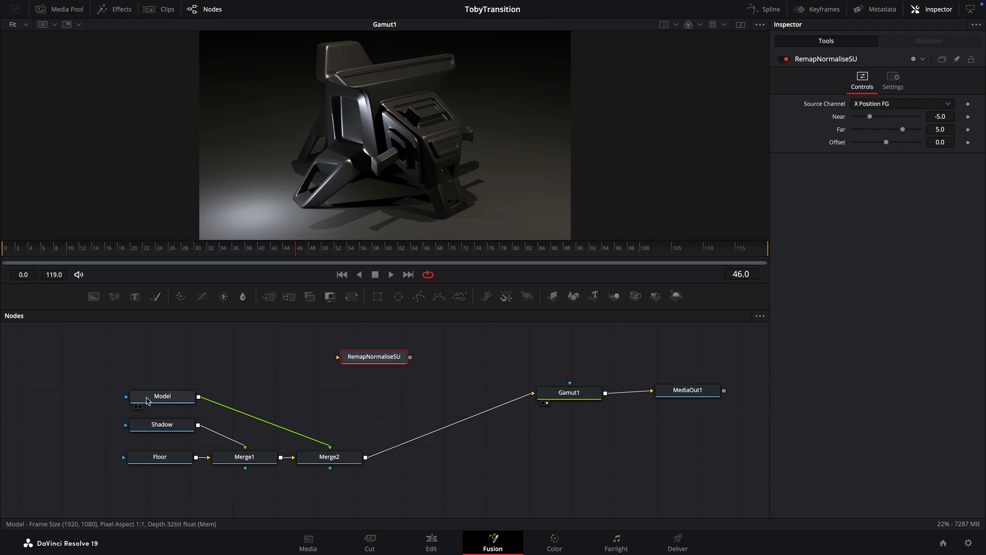
left_click_drag(198, 397, 397, 110)
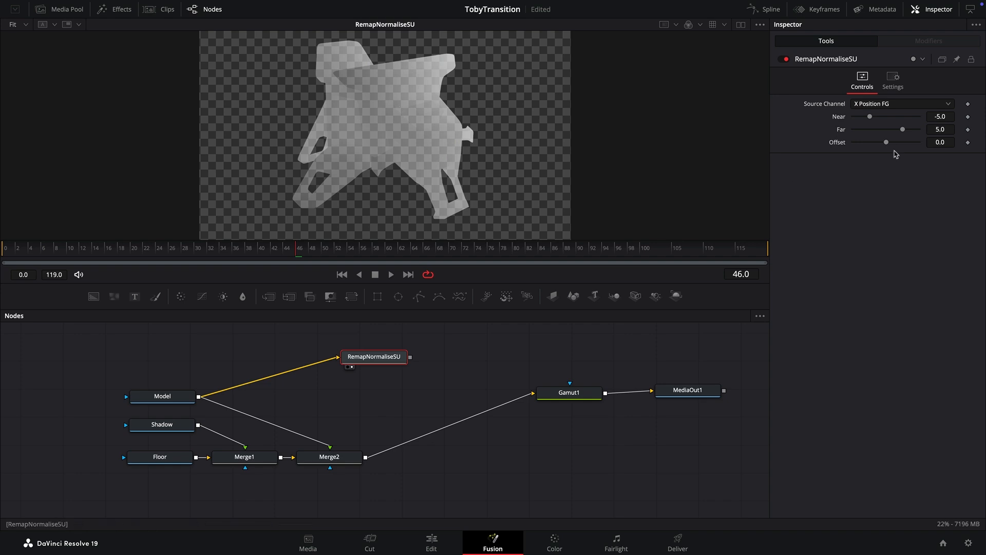
Step: Try the X, Y and Z Position FG source channels in RemapNormaliseSU with different offsets, returning to X Position FG with offset -0.06
mouse_move(887, 142)
left_mouse_down()
mouse_move(913, 148)
mouse_move(858, 151)
mouse_move(907, 152)
mouse_move(868, 154)
mouse_move(897, 157)
left_mouse_up()
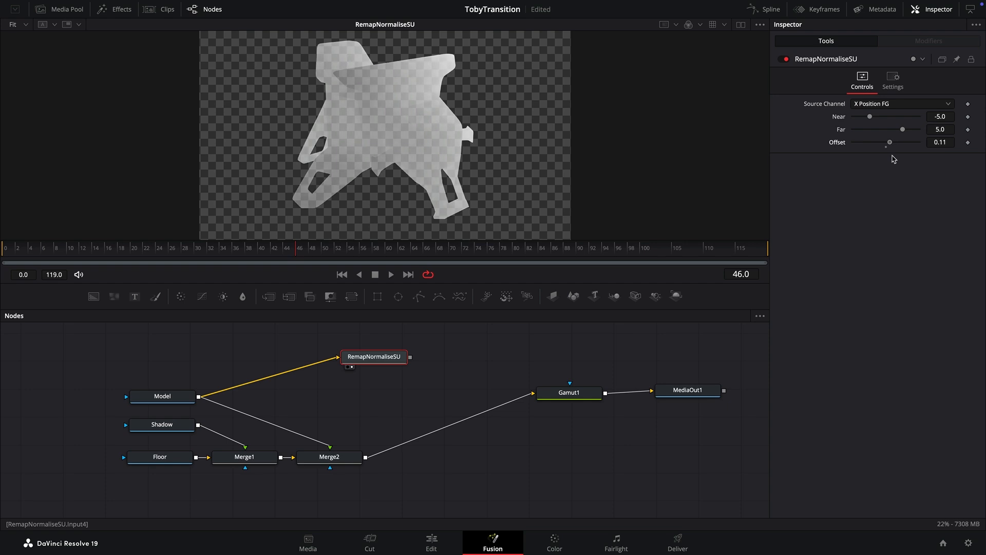
left_click(887, 105)
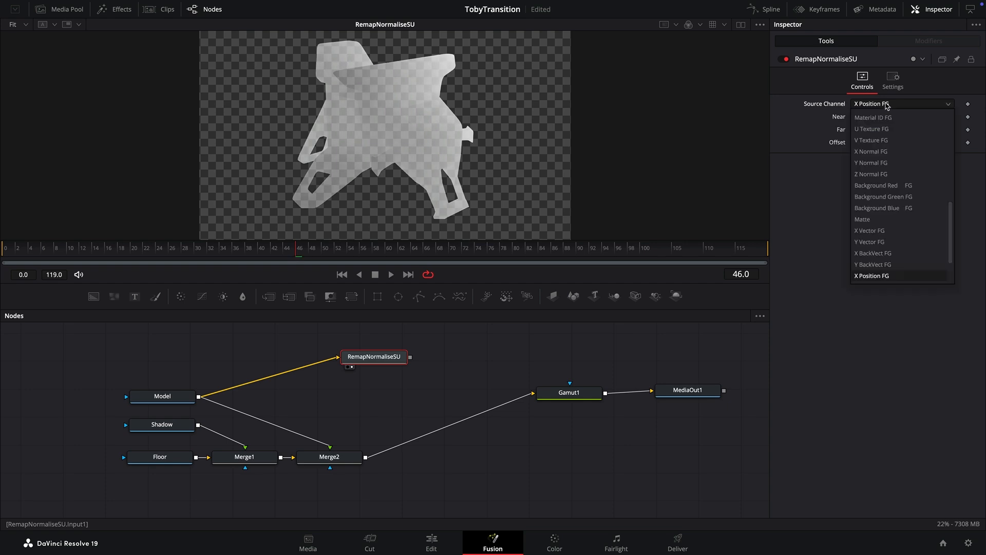
left_click(880, 221)
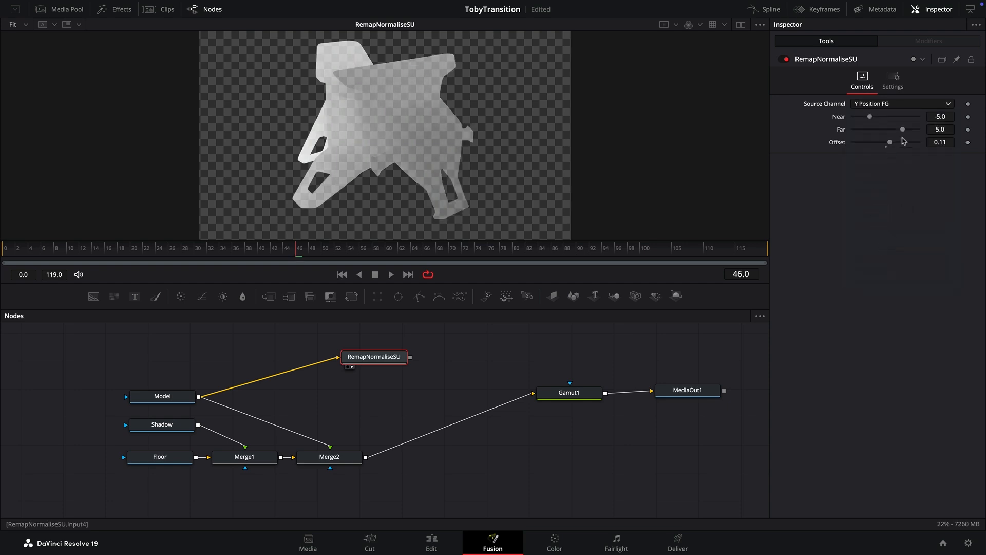
mouse_move(889, 142)
left_mouse_down()
mouse_move(864, 144)
mouse_move(910, 144)
mouse_move(877, 148)
left_mouse_up()
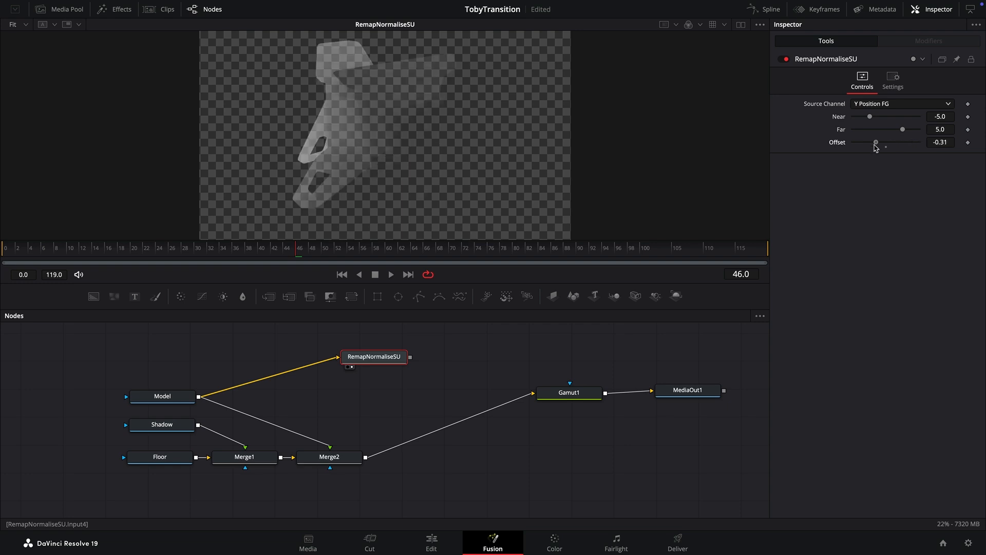
left_click(884, 105)
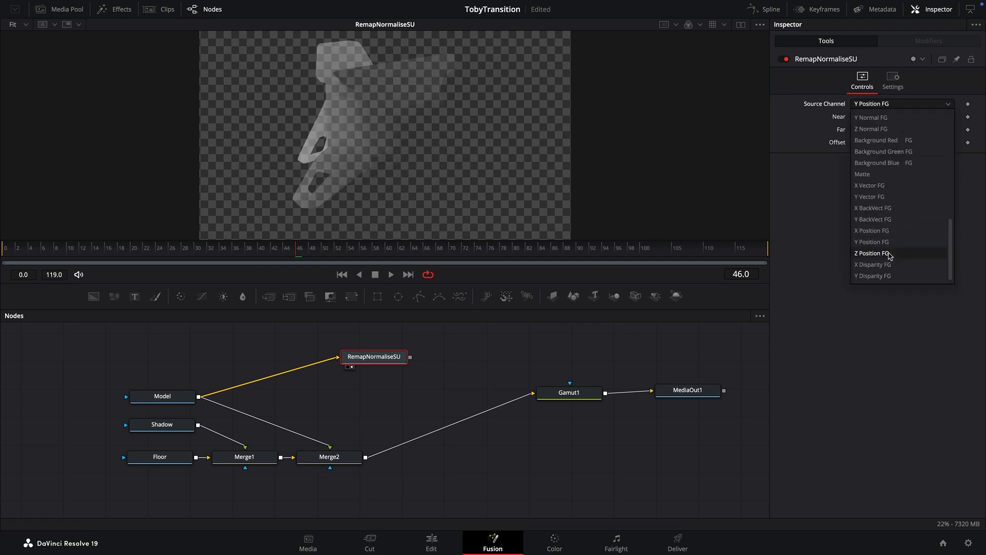
left_click(888, 254)
mouse_move(876, 142)
left_mouse_down()
mouse_move(855, 143)
mouse_move(895, 145)
mouse_move(857, 146)
mouse_move(865, 149)
left_mouse_up()
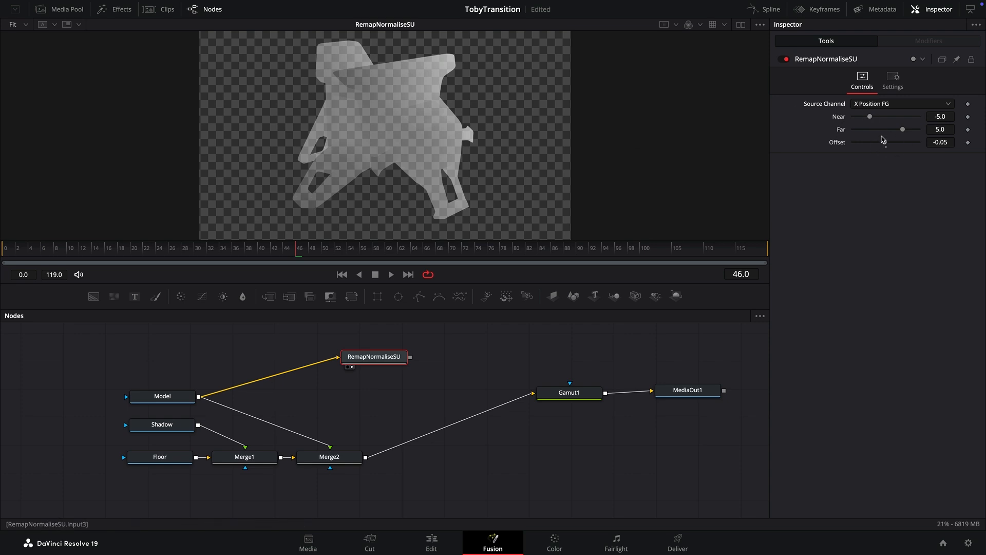
left_click_drag(884, 143, 883, 144)
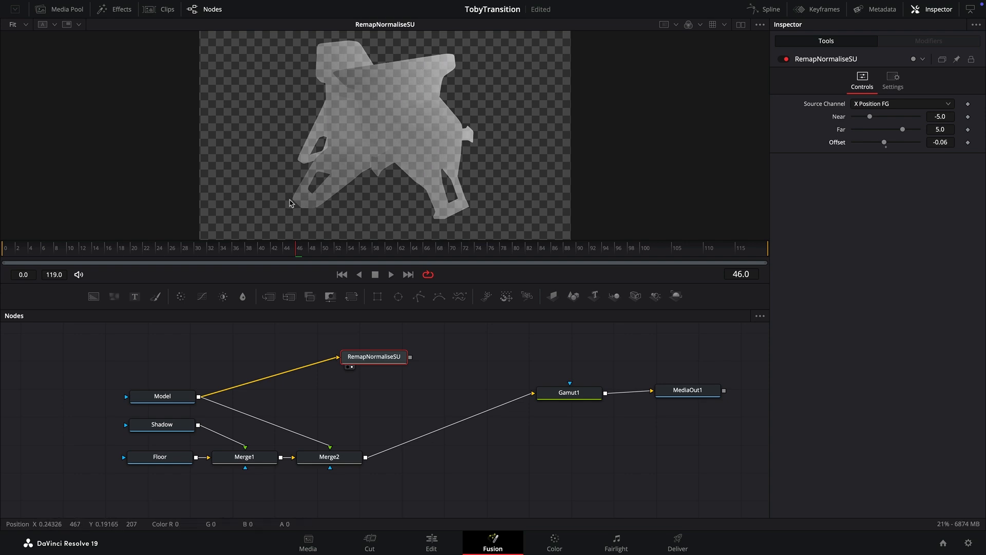
Step: Shift the RemapNormaliseSU node slightly and add a Brightness Contrast node after it
left_click_drag(377, 358, 361, 356)
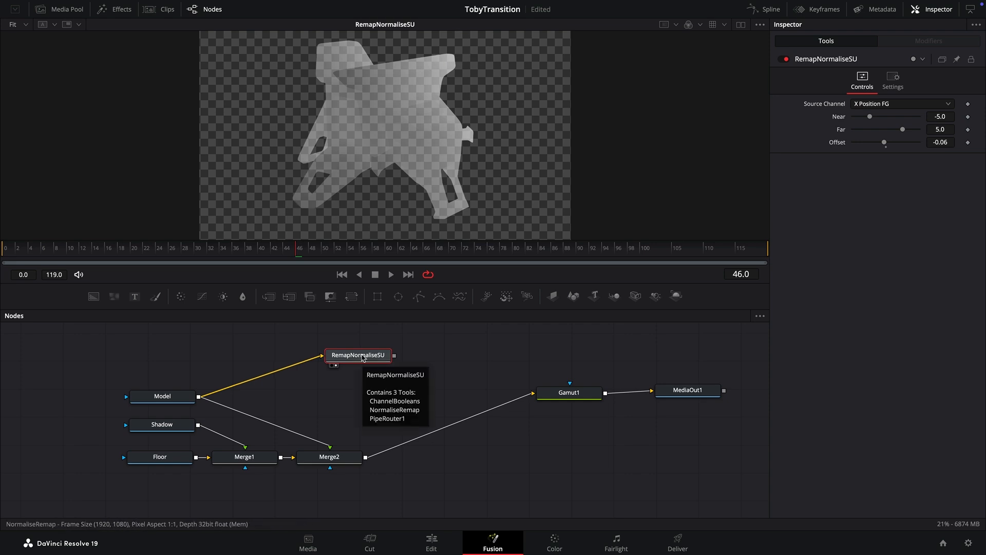
key("shift+space")
type("bc")
key("Return")
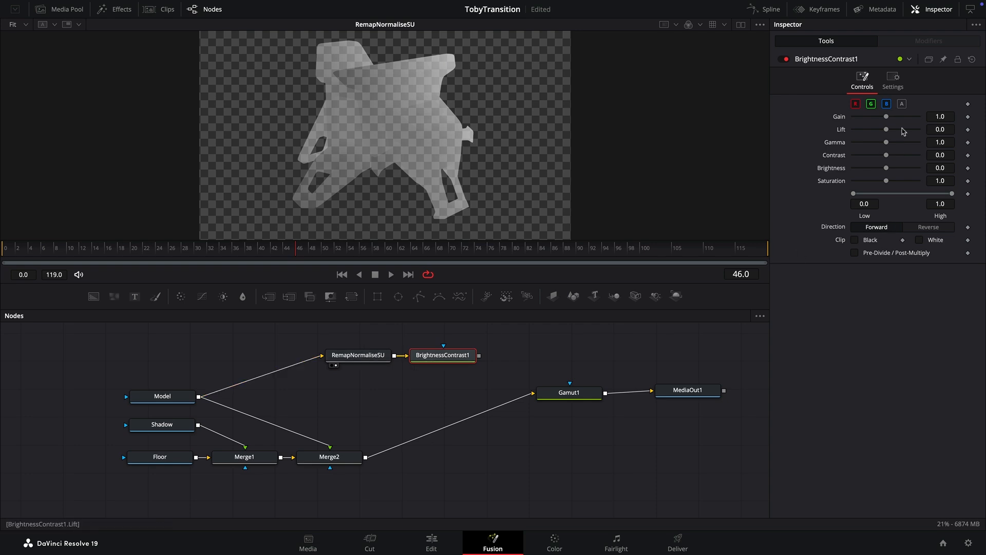
Step: Enable the alpha channel in BrightnessContrast1 and set Low to 0.49 and High to 0.51
left_click(903, 104)
left_click(871, 205)
key("Tab")
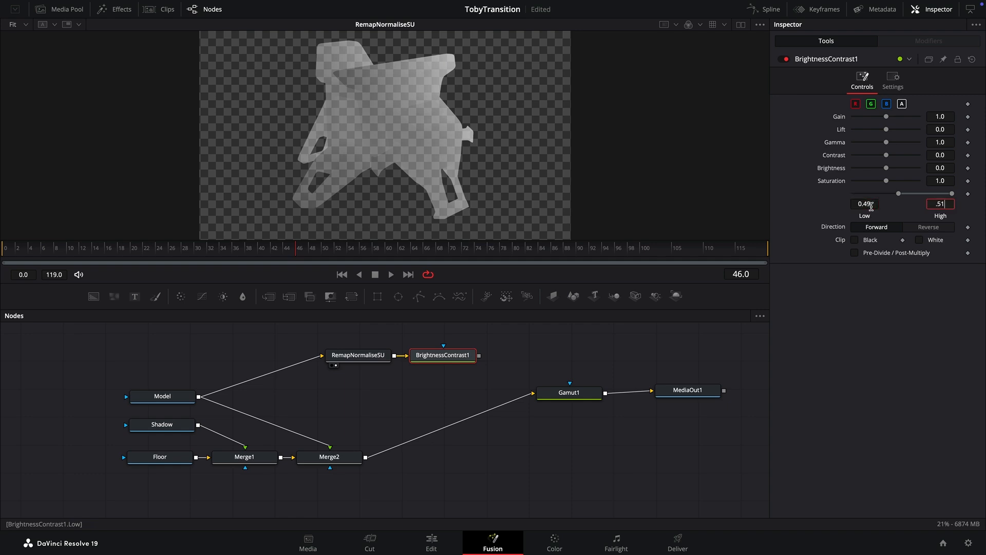
key("Tab")
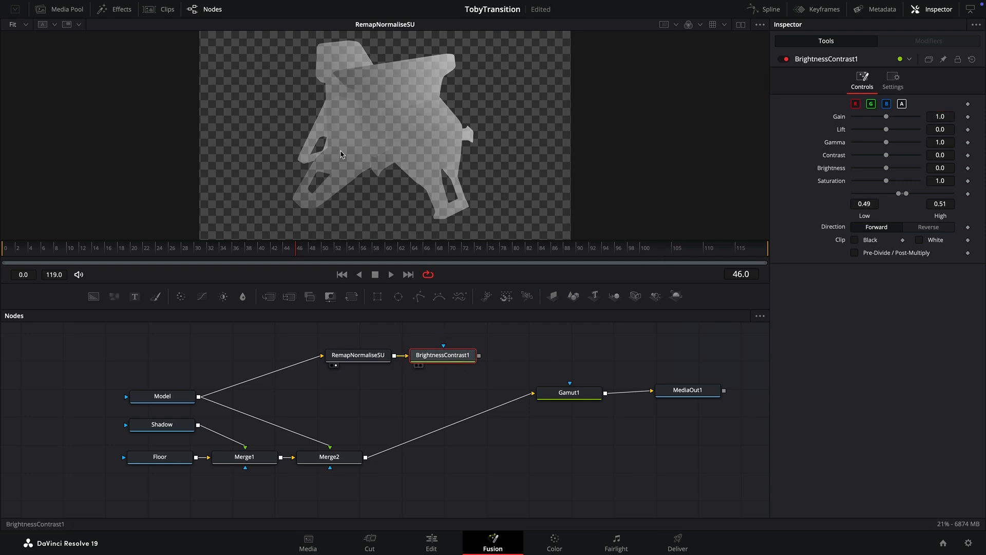
Step: Show BrightnessContrast1 in the viewer and sweep the RemapNormaliseSU offset, leaving it at 0.17
key("1")
left_click(364, 360)
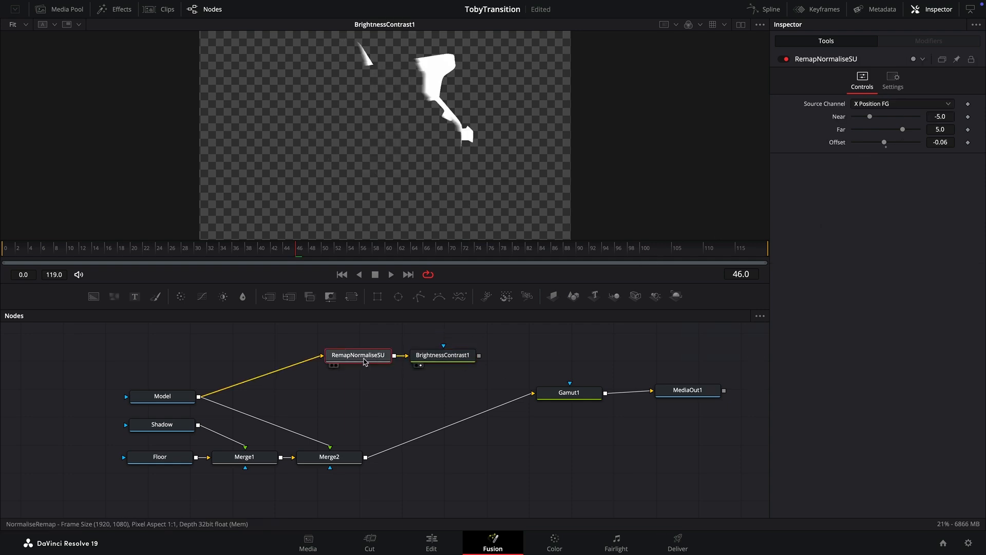
left_click_drag(885, 142, 897, 144)
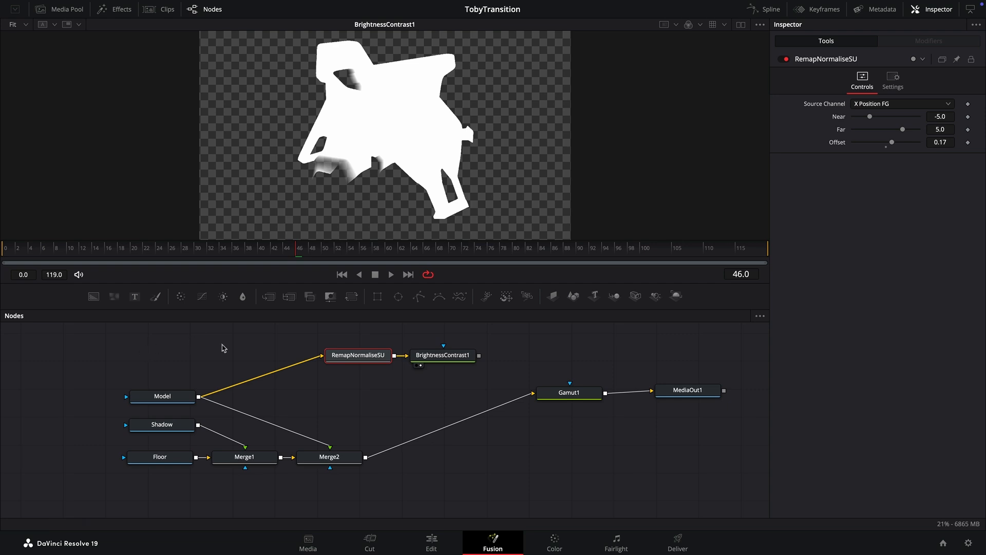
Step: Add a Channel Booleans node above the Model node and connect the Model output to it
left_click(219, 342)
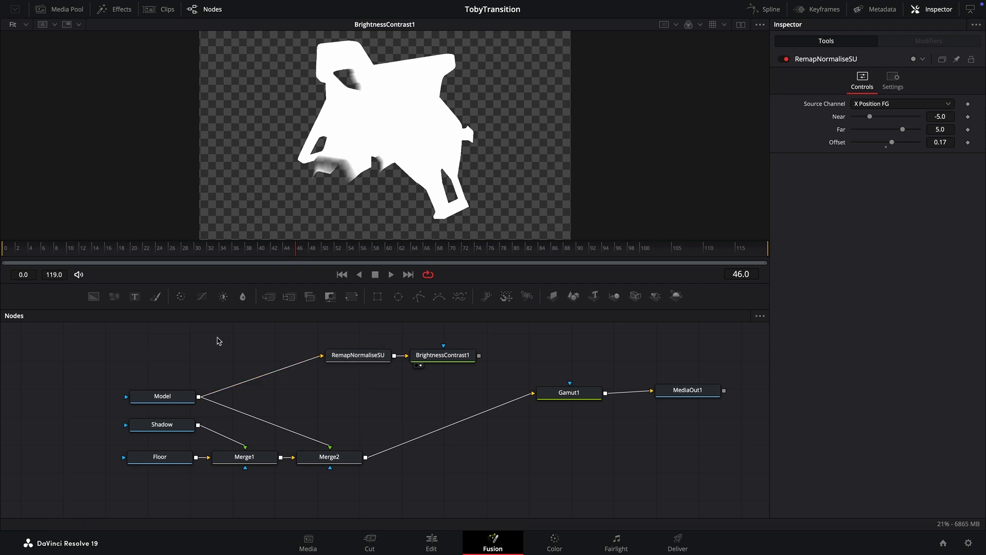
key("shift+space")
type("ch")
key("Down")
key("Down")
key("Down")
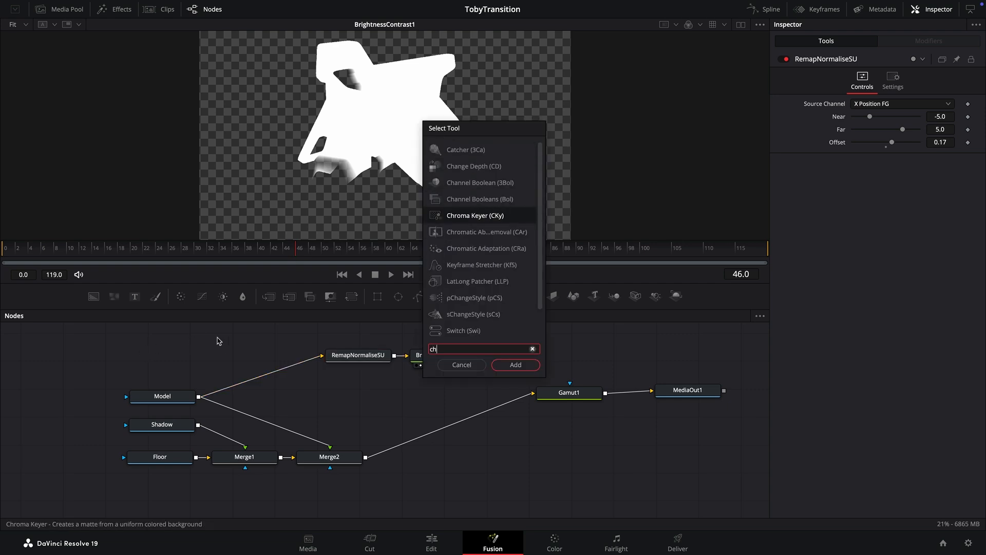
key("Up")
key("Return")
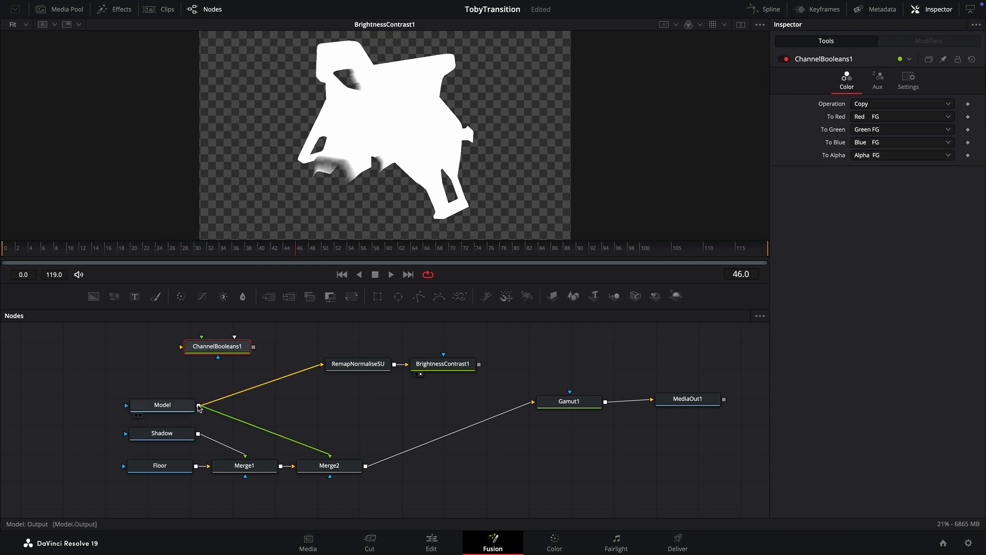
left_click_drag(198, 405, 244, 346)
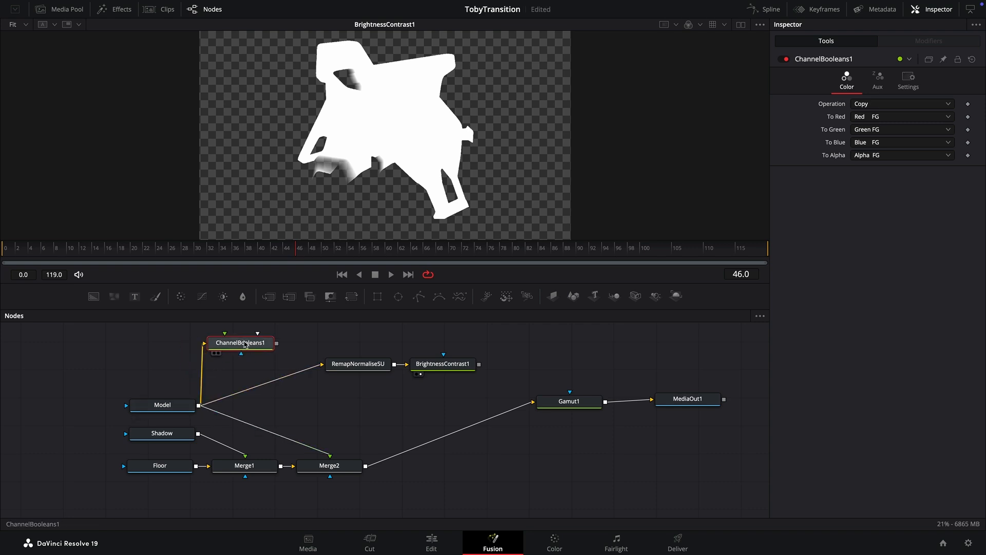
Step: Set ChannelBooleans1's To Red channel to X Position FG and show the node in the viewer
scroll(867, 118, "down", 5)
left_click(867, 118)
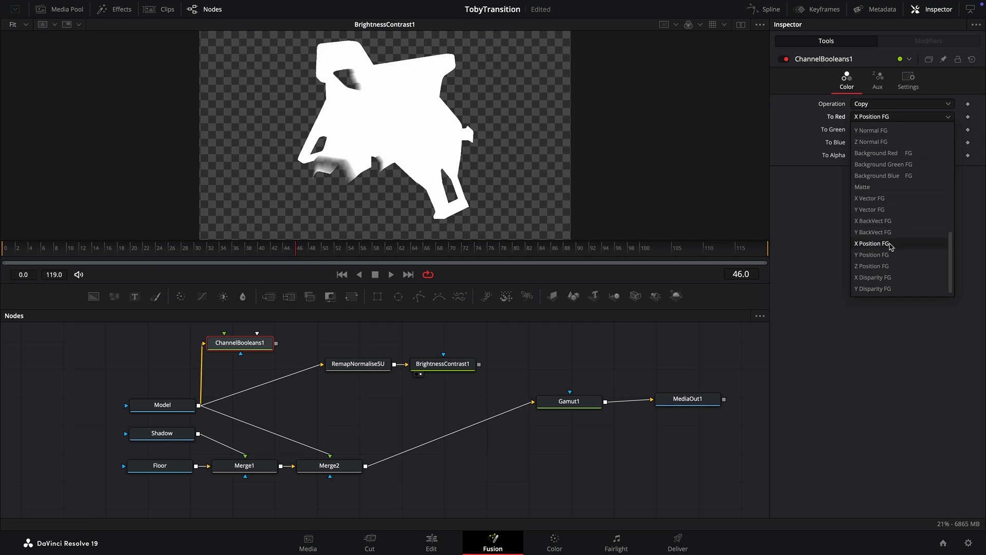
left_click(891, 245)
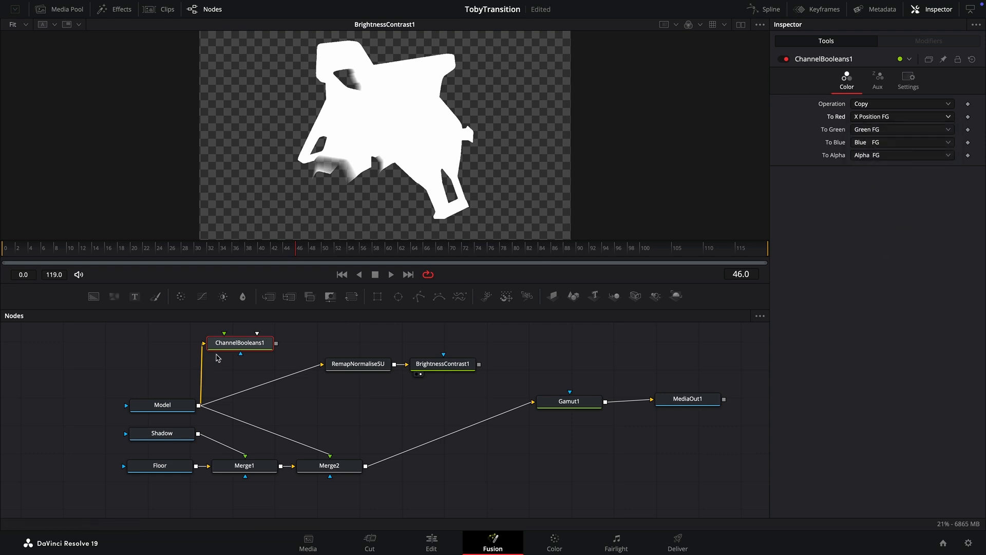
key("1")
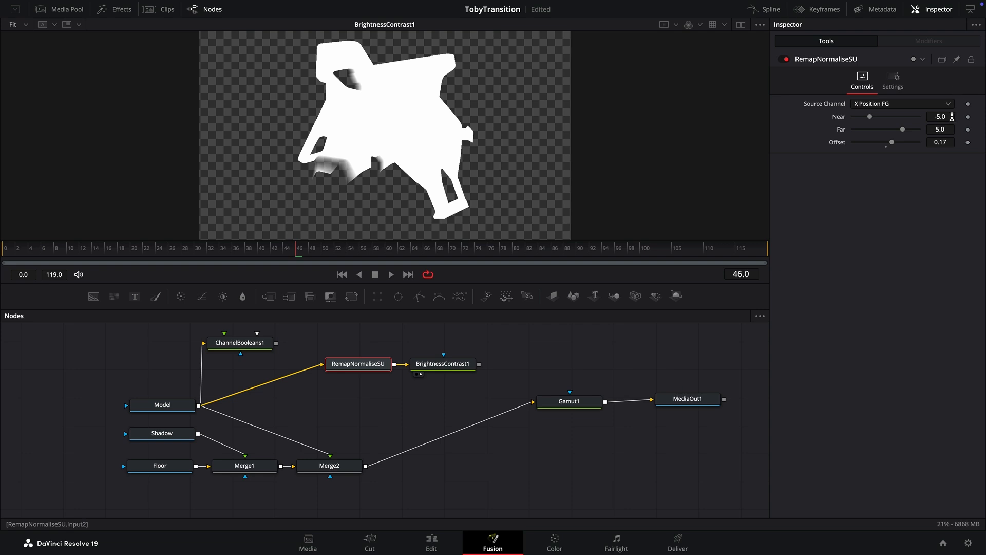
Step: Set RemapNormaliseSU's Near to -2.5 and Far to 2.0, raise its Offset to cover the whole model, and reselect ChannelBooleans1
left_click(952, 116)
type("-2.5")
key("Tab")
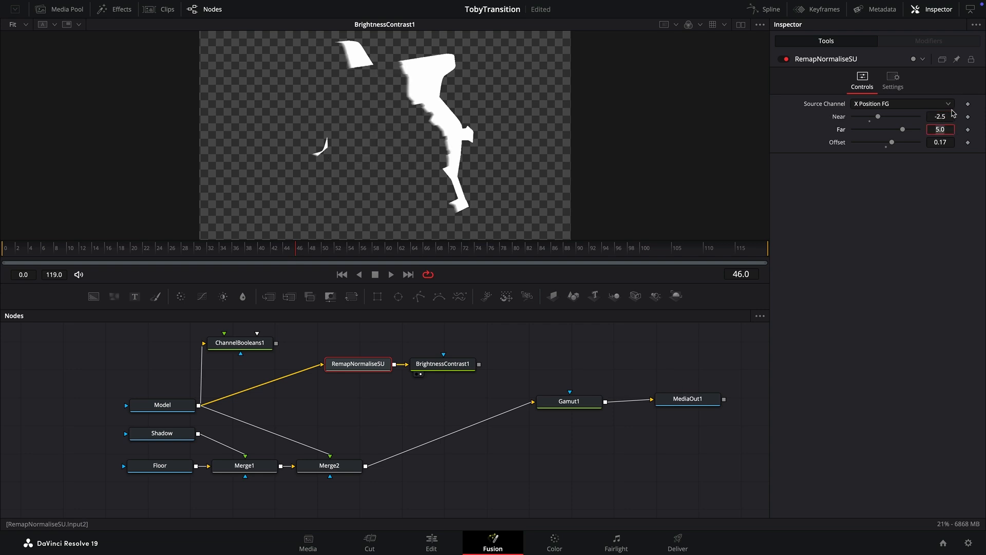
key("Tab")
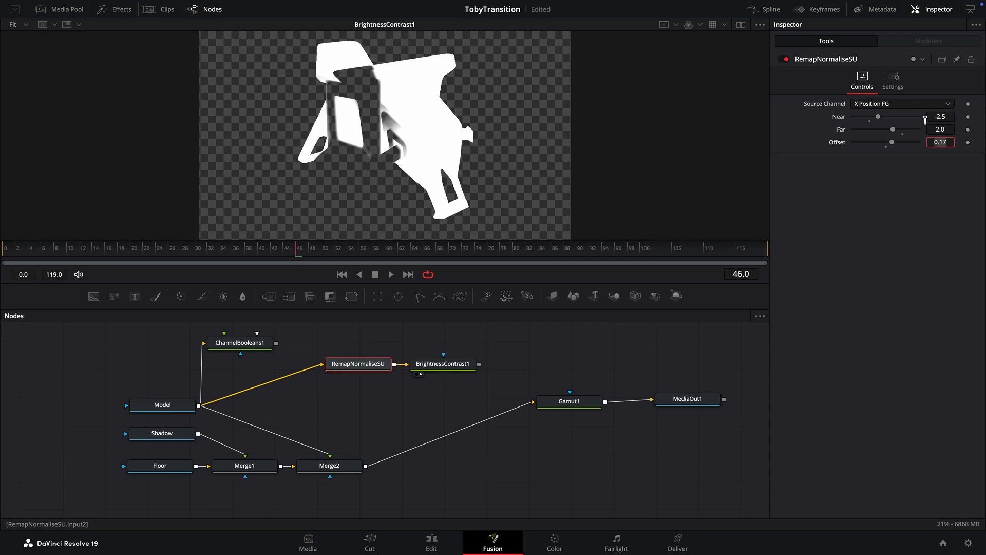
mouse_move(895, 147)
left_mouse_down()
mouse_move(862, 155)
mouse_move(905, 157)
left_mouse_up()
mouse_move(236, 342)
left_mouse_down()
mouse_move(254, 346)
mouse_move(246, 346)
left_mouse_up()
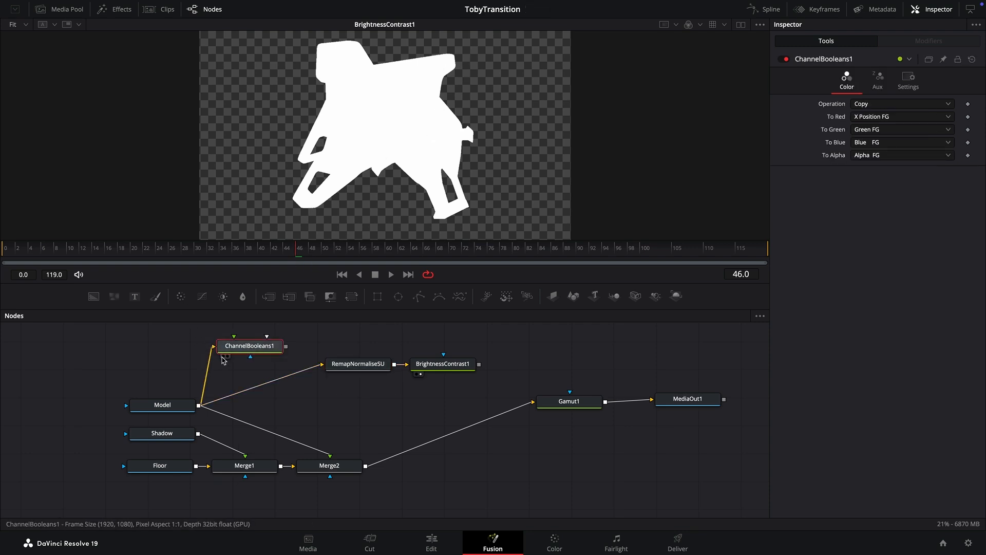
Step: Remove the ChannelBooleans1 node from the node graph
mouse_move(257, 350)
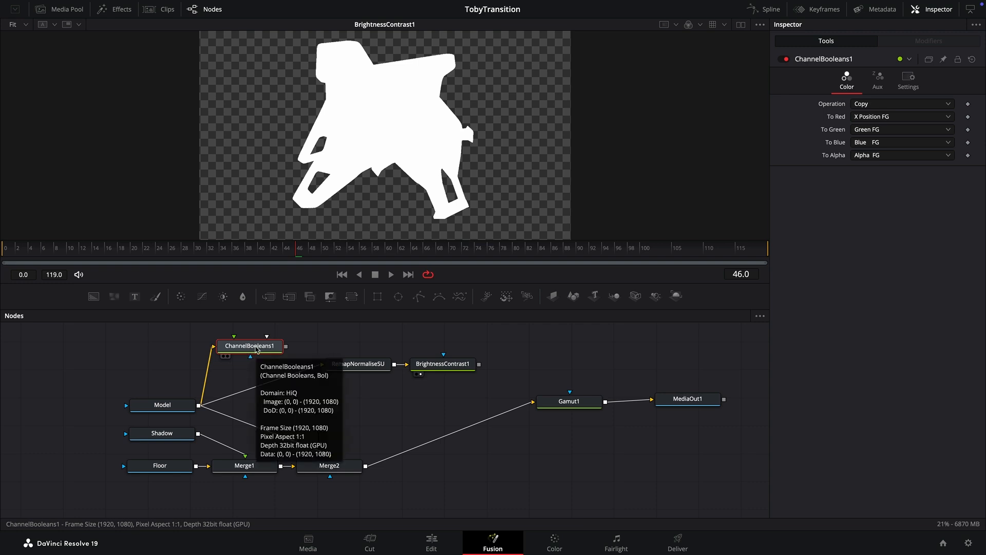
key("ctrl+z")
key("ctrl+z")
key("ctrl+z")
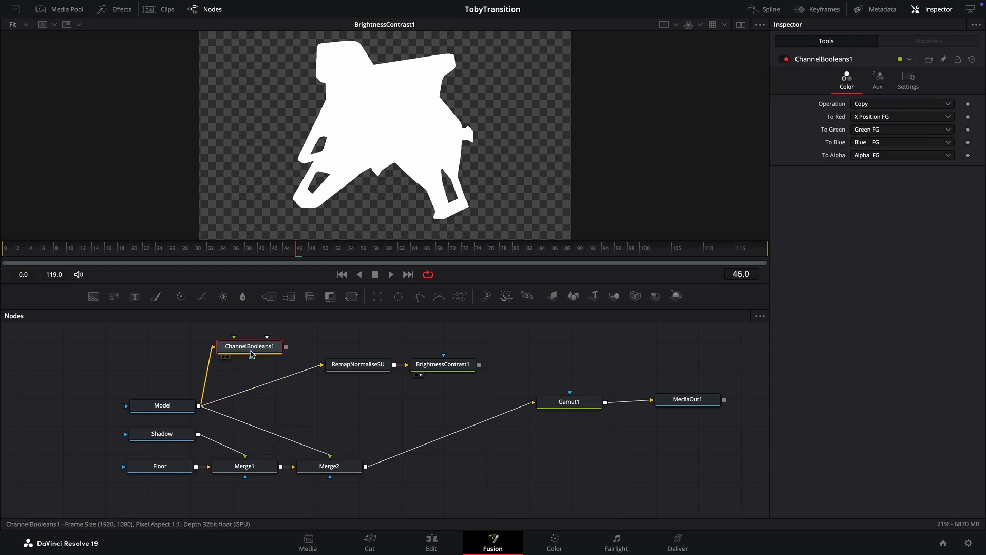
Step: At frame 10, reverse the range of RemapNormaliseSU by setting Near to 2.0 and Far to -2.5
left_click(358, 366)
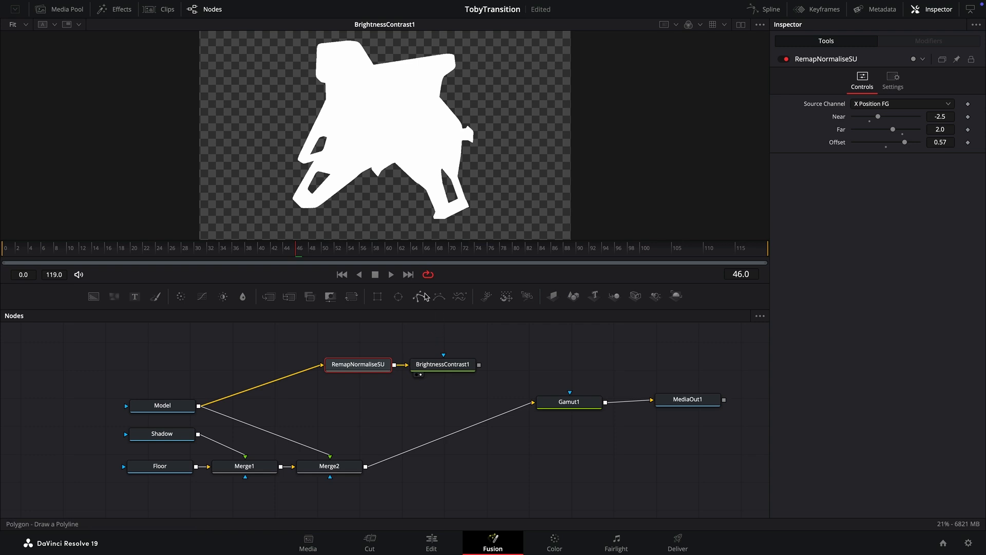
left_click(68, 251)
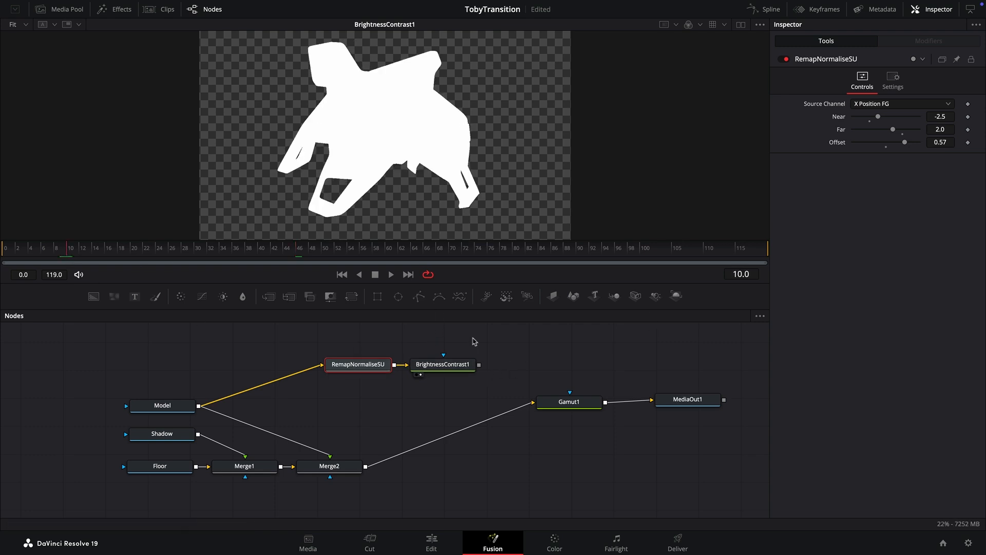
left_click(904, 143)
mouse_move(904, 150)
left_mouse_down()
mouse_move(865, 160)
mouse_move(908, 162)
left_mouse_up()
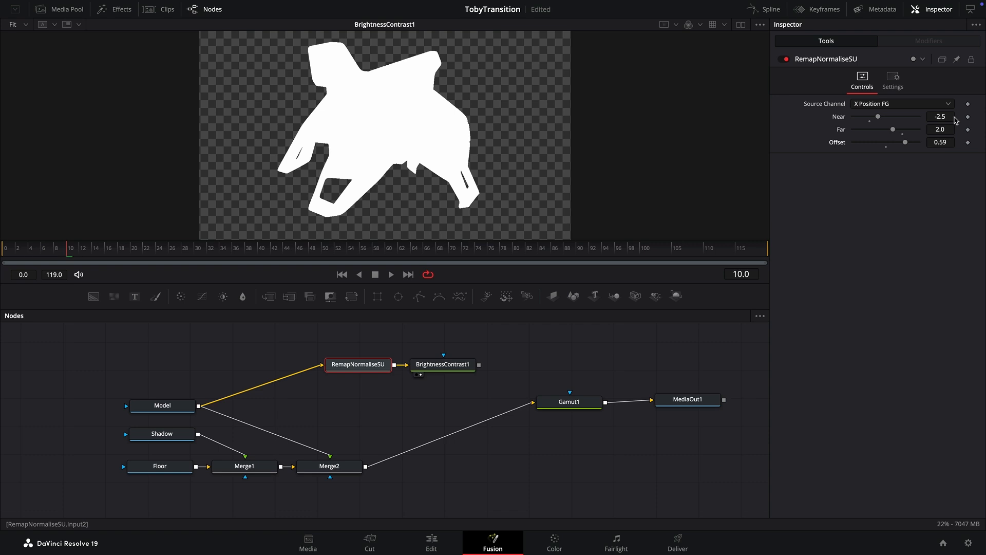
left_click(954, 116)
type("2")
key("Tab")
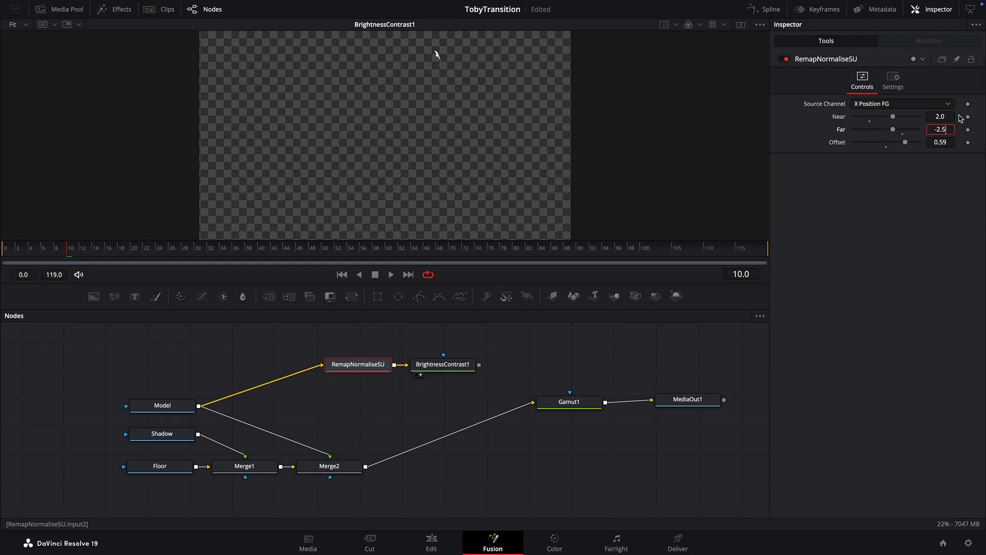
type("-2.5")
key("Tab")
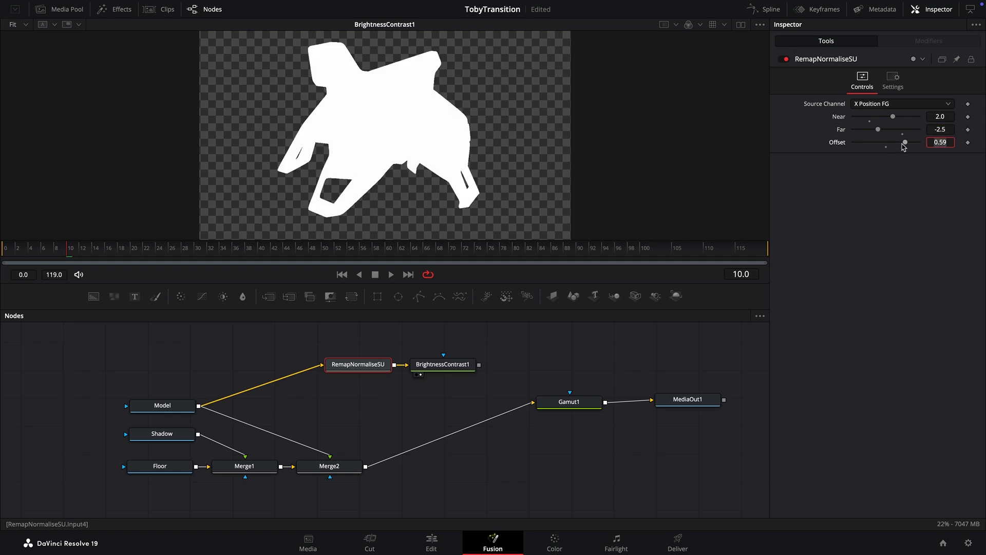
Step: Animate RemapNormaliseSU's Offset with keyframes of -0.53 at frame 10 and 0.67 at frame 85, and scrub through the mask reveal
left_click_drag(905, 142, 869, 142)
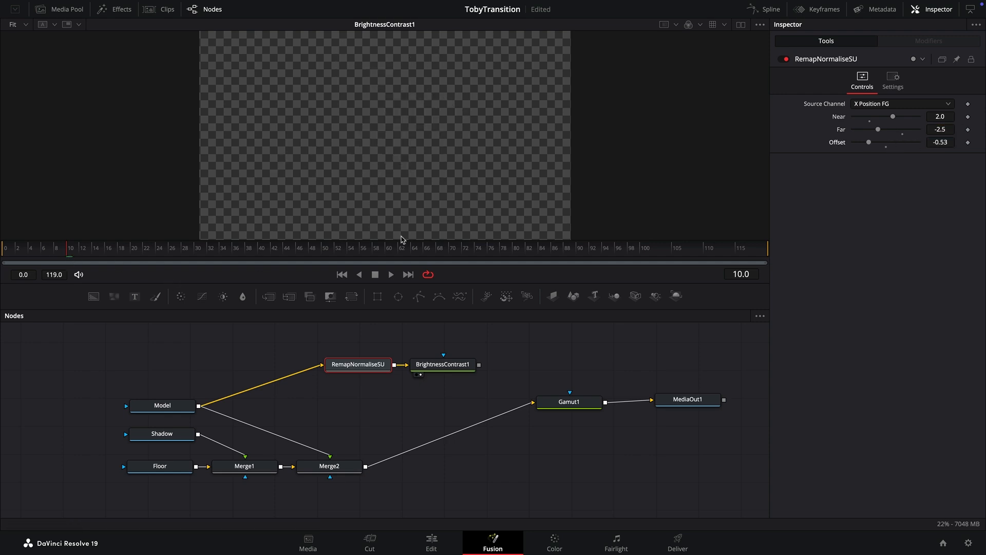
left_click(968, 143)
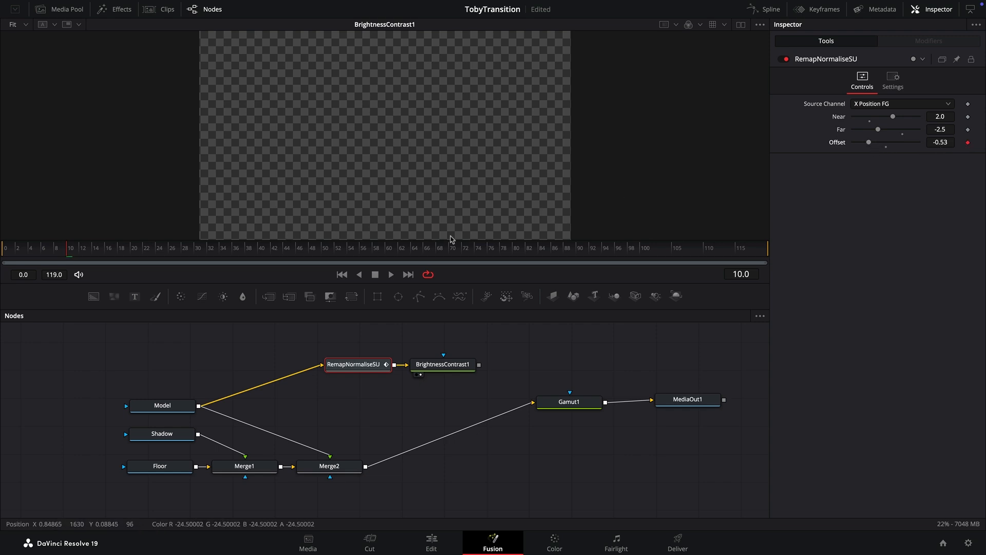
left_click_drag(509, 254, 552, 261)
left_click_drag(869, 142, 908, 150)
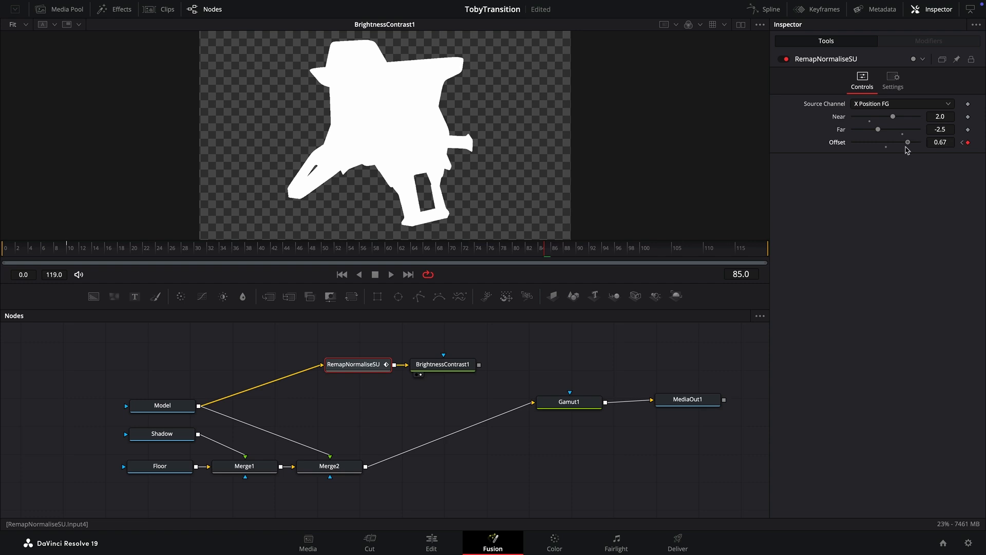
left_click_drag(75, 250, 564, 263)
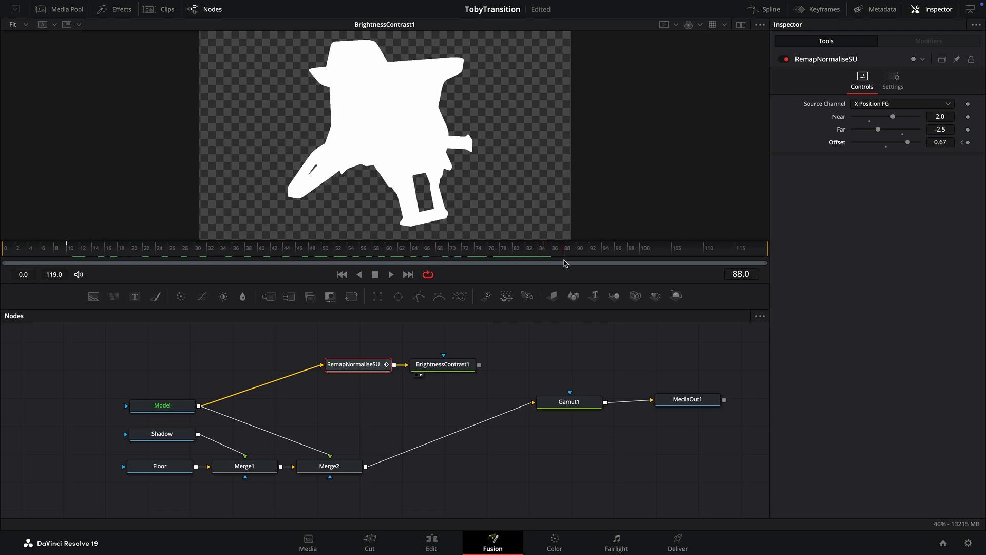
Step: Show Gamut1 in the viewer and connect BrightnessContrast1's output to Merge2 as its Effect Mask
left_click(441, 366)
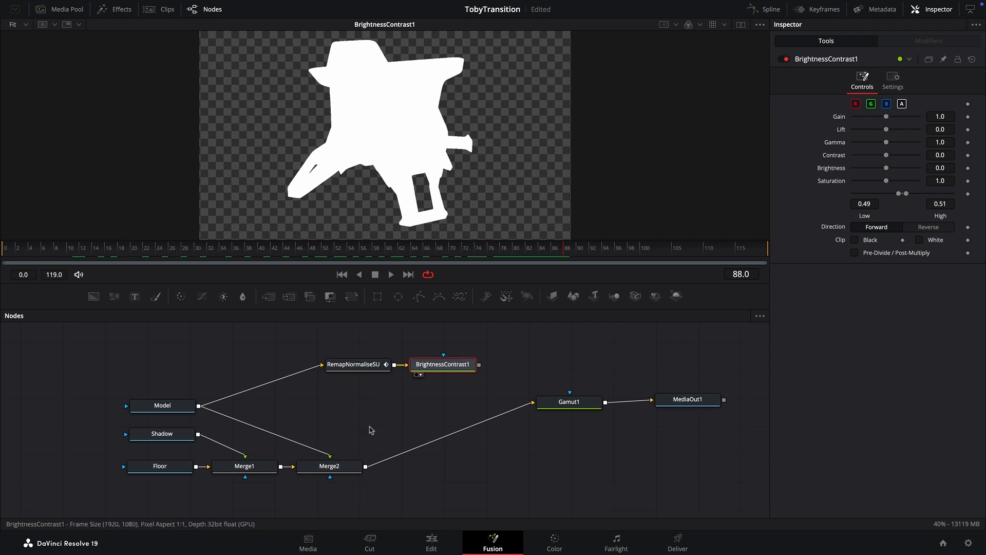
left_click(304, 477)
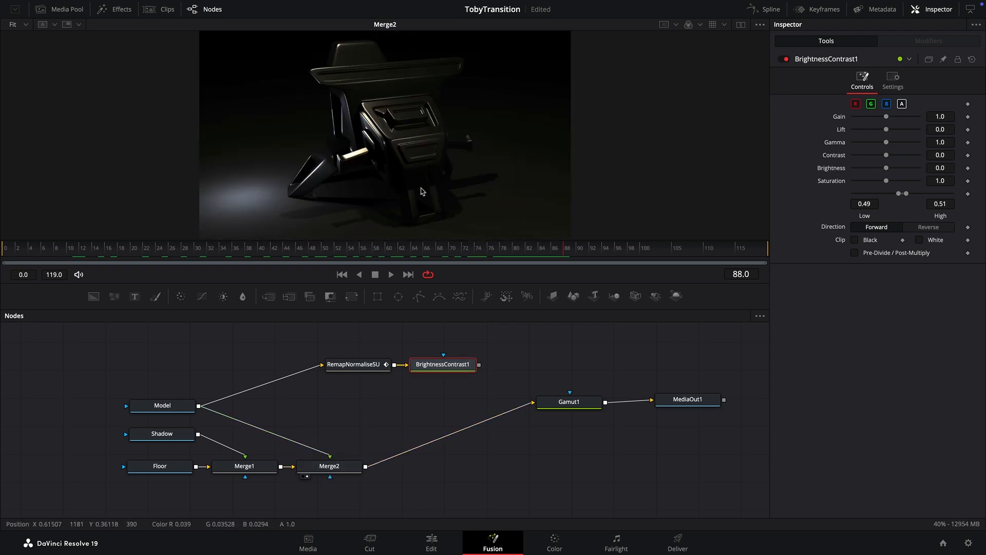
left_click(544, 412)
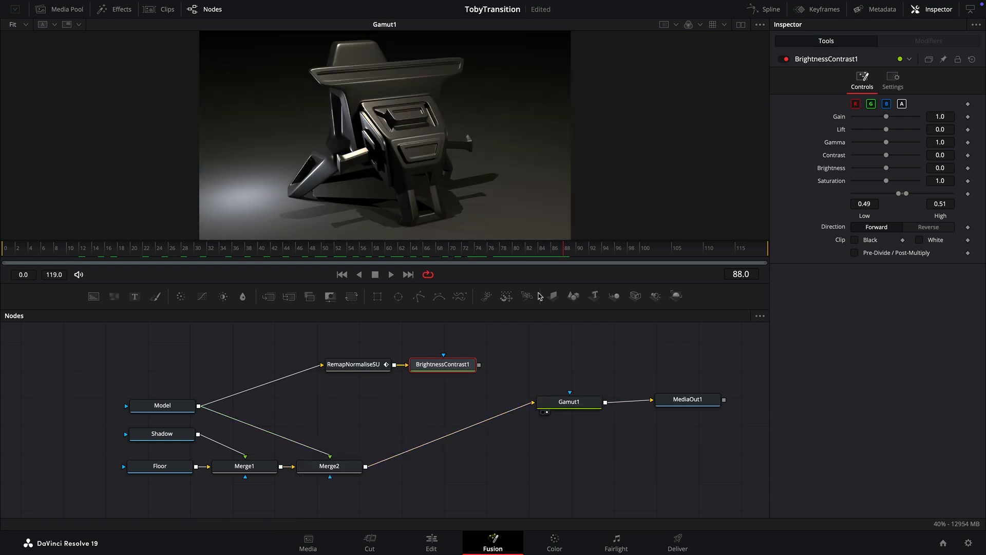
left_click_drag(479, 365, 339, 468)
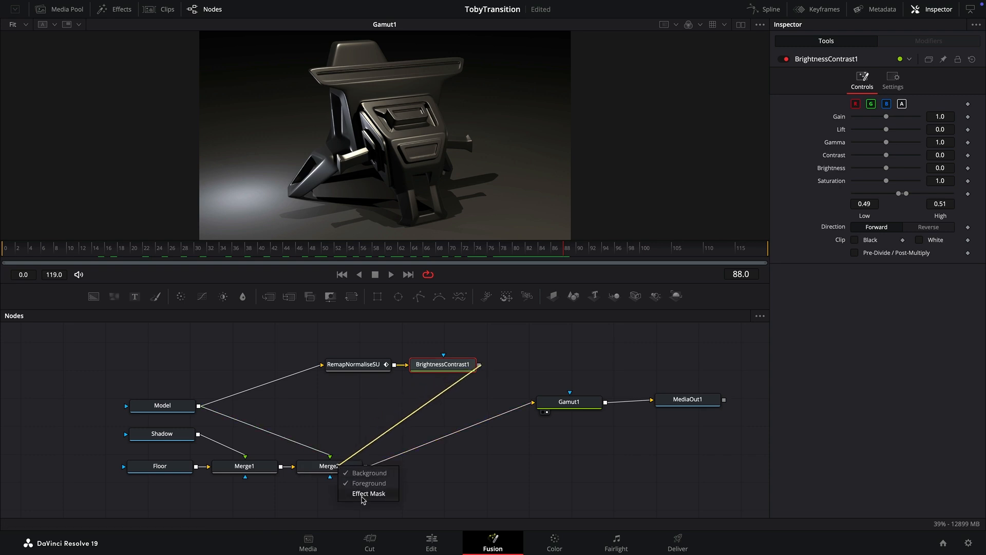
left_click(368, 493)
Step: Animate Merge1's Blend with keyframes of 0.0 at frame 10 and 1.0 at frame 85, and scrub through the shadow fade
left_click_drag(127, 253, 73, 279)
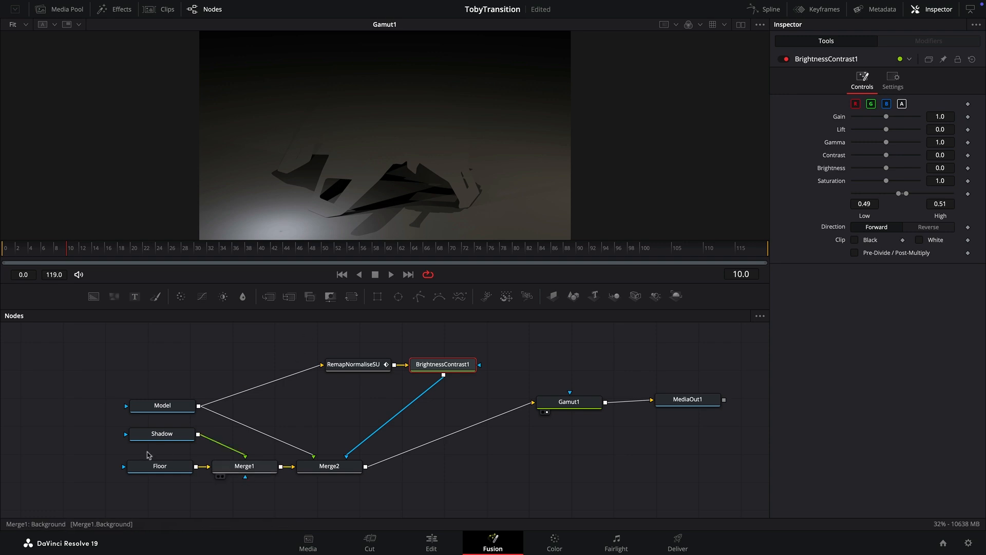
left_click(245, 470)
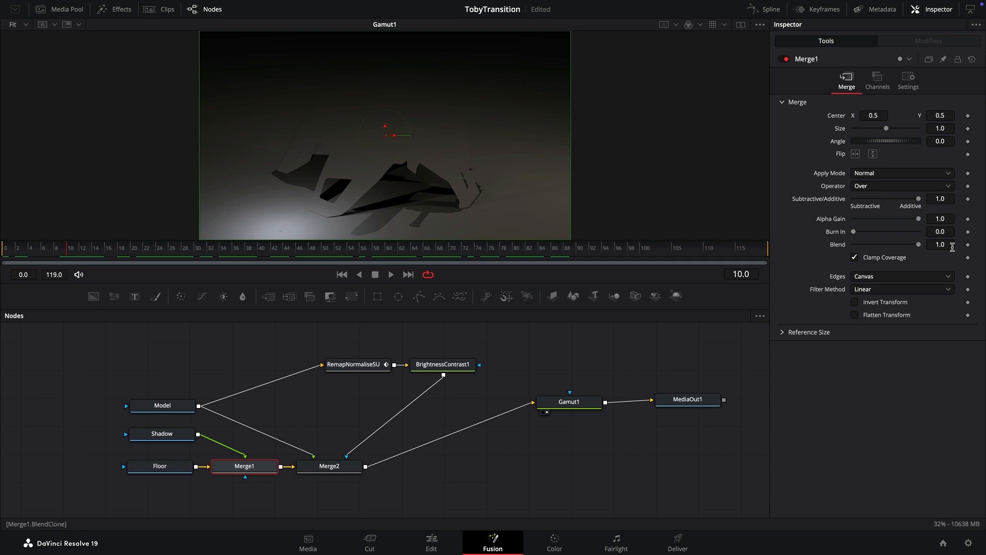
left_click(968, 244)
left_click_drag(919, 244, 794, 249)
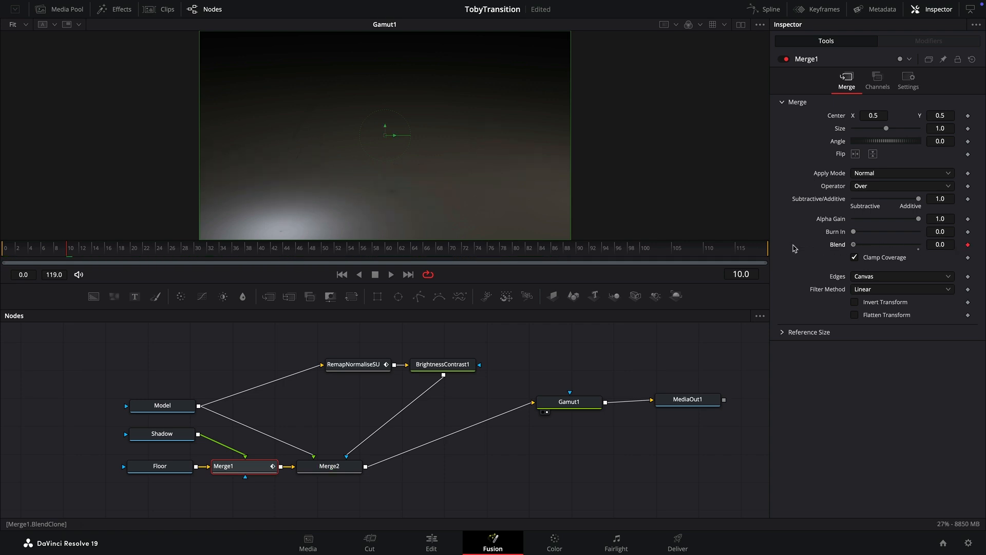
left_click_drag(335, 250, 550, 260)
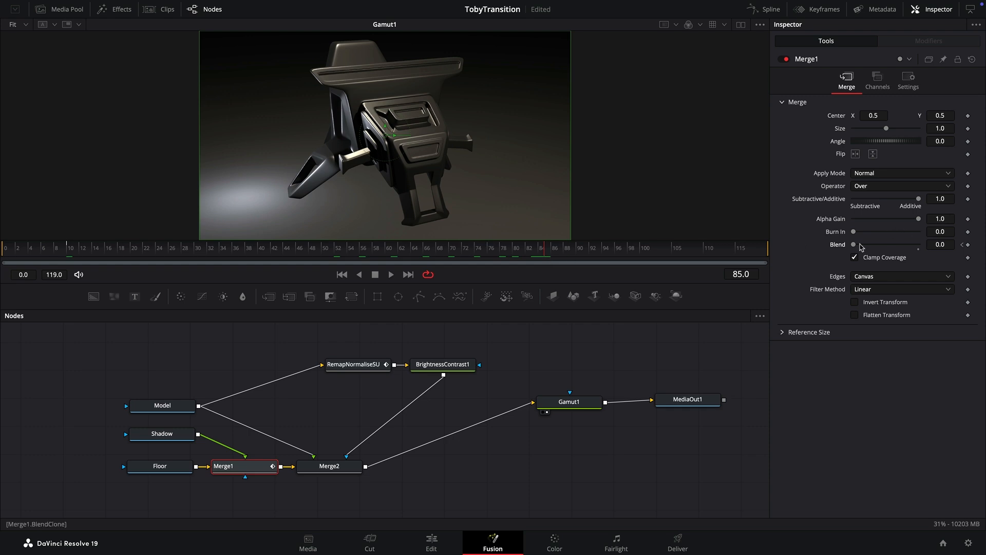
left_click_drag(855, 246, 919, 245)
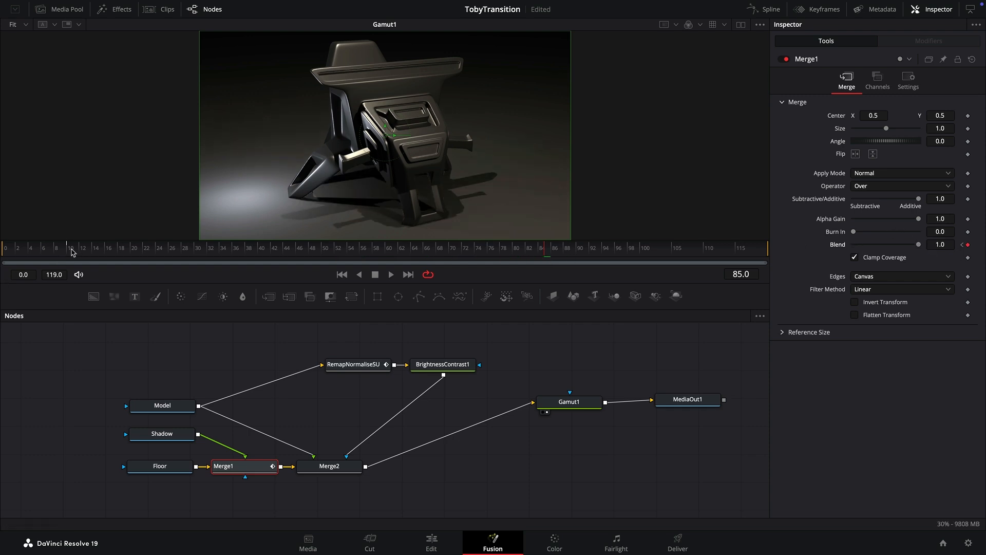
left_click_drag(72, 252, 485, 261)
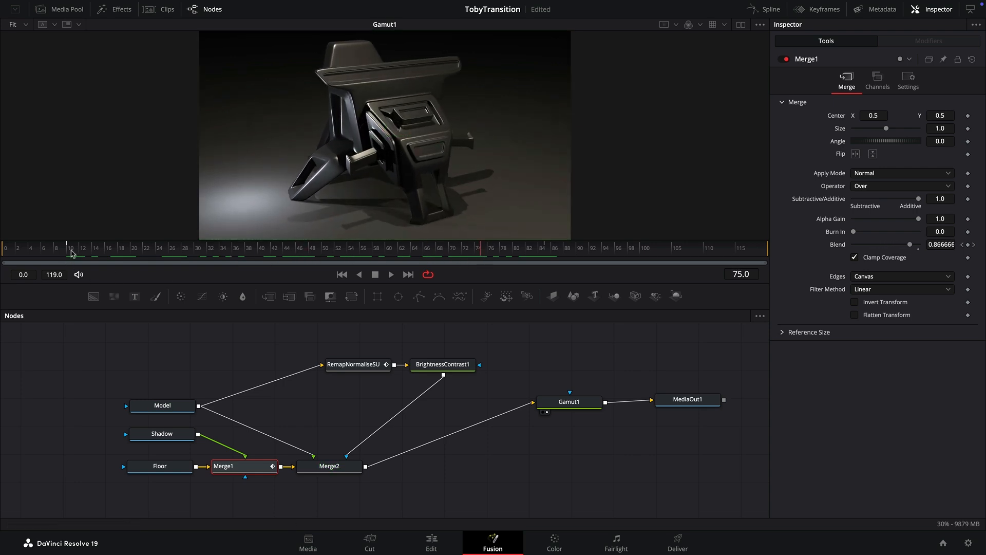
left_click(143, 261)
left_click_drag(155, 266, 507, 268)
Step: Make room in the node graph by moving Gamut1 and MediaOut1 away from Merge2 and placing Merge2 below BrightnessContrast1
left_click_drag(490, 386, 354, 372)
left_click_drag(594, 442, 419, 391)
left_click_drag(445, 394, 601, 446)
left_click_drag(377, 259, 332, 261)
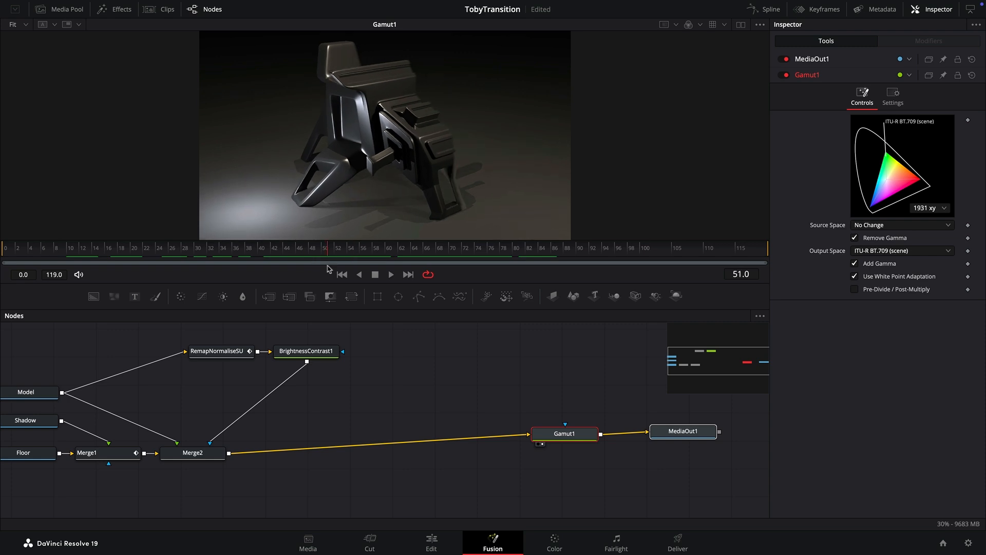
left_click_drag(193, 453, 288, 471)
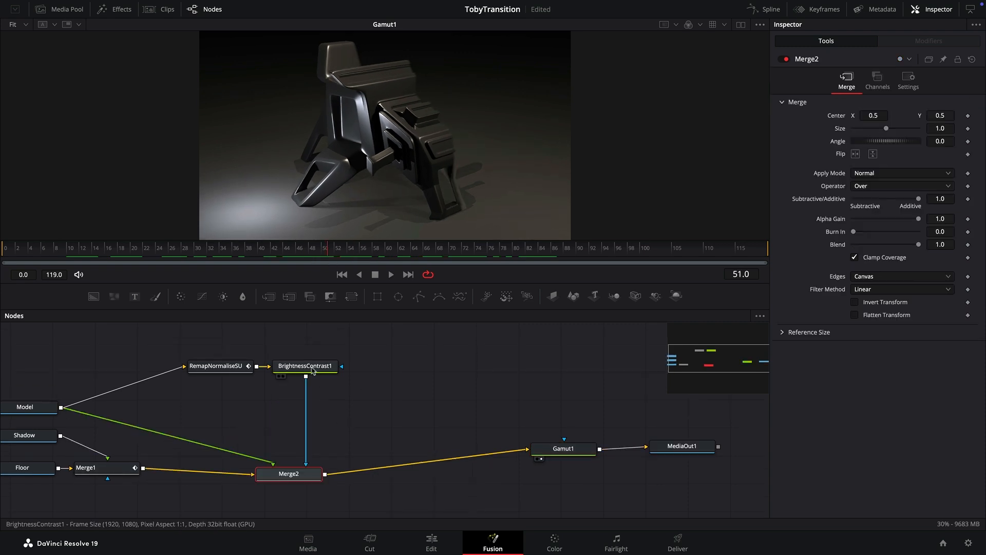
Step: Duplicate the BrightnessContrast1 node and connect RemapNormaliseSU's output to the copy
left_click(312, 370)
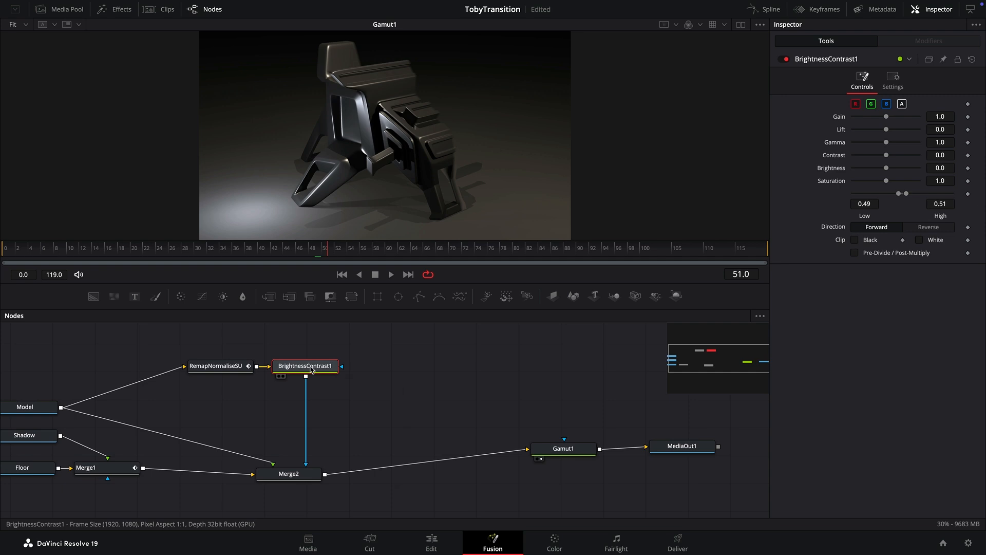
key("ctrl+v")
left_click_drag(308, 365, 330, 355)
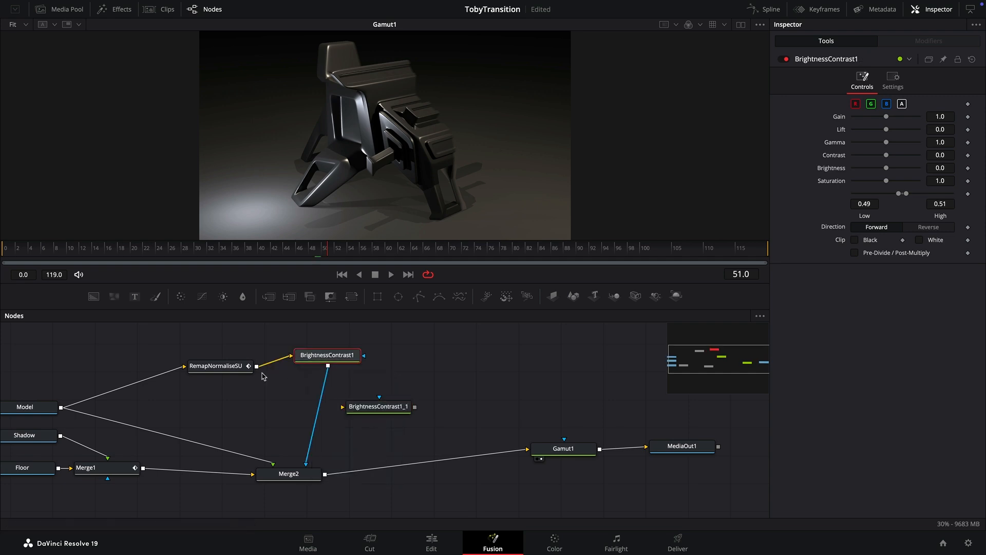
left_click_drag(257, 366, 376, 409)
left_click(376, 410)
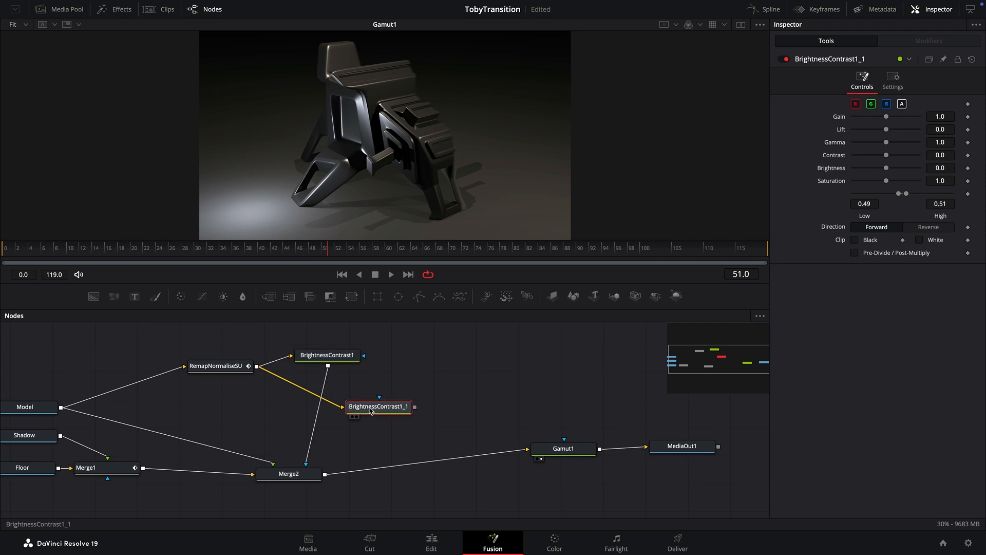
Step: Set BrightnessContrast1_1's Low to 0.5 and High to 0.52
left_click(875, 204)
type("0.5")
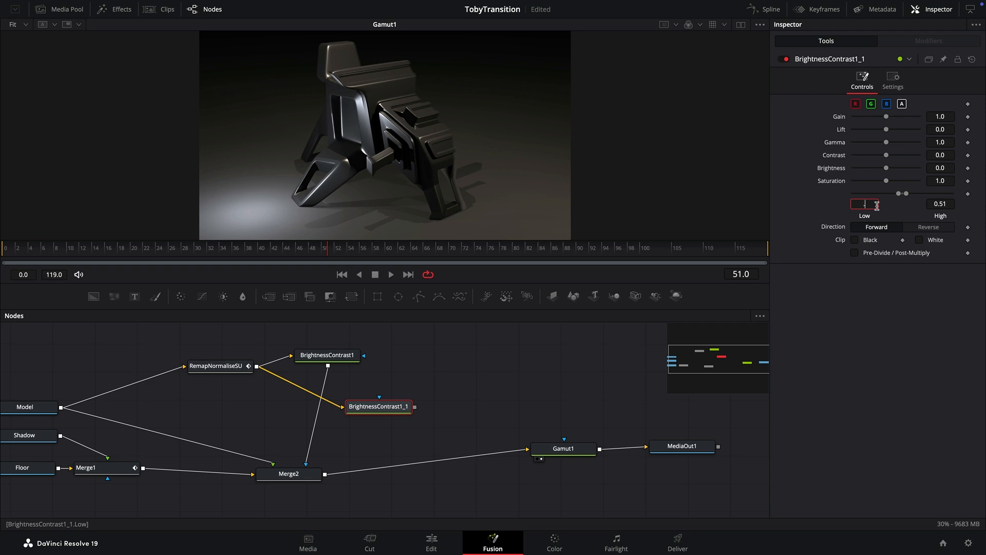
key("Tab")
type(".5")
key("Return")
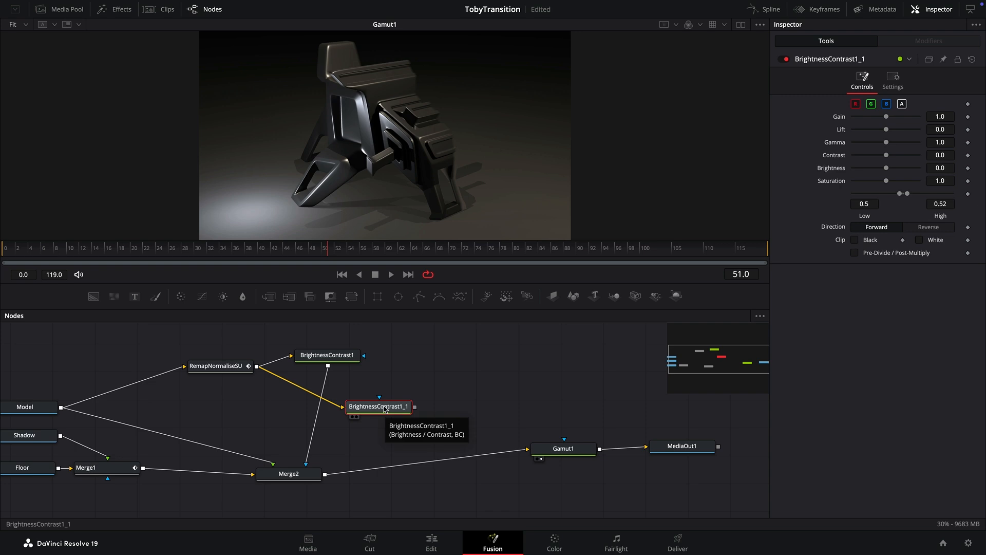
Step: Add an Invert Color node after BrightnessContrast1_1 and show it in the viewer
key("shift+space")
type("in")
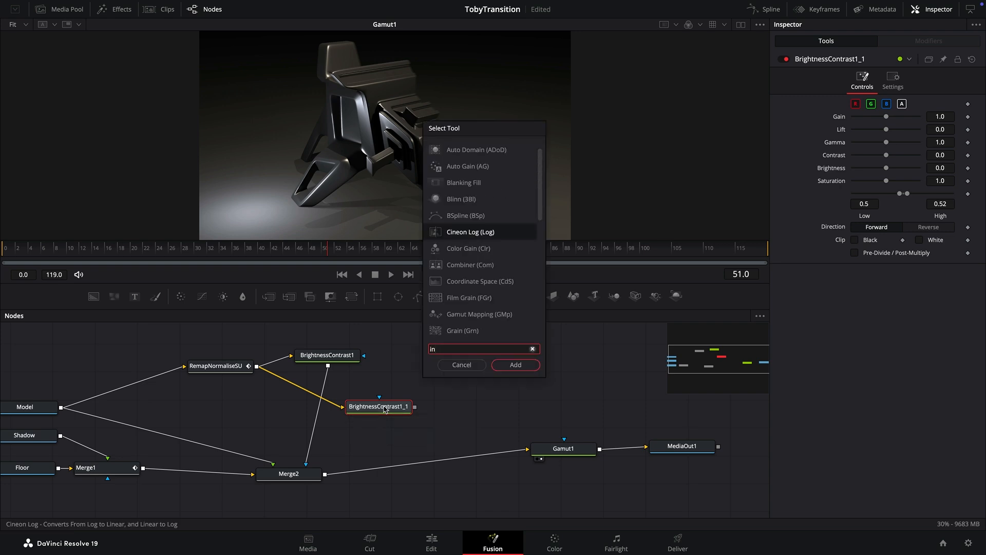
type("v")
key("Return")
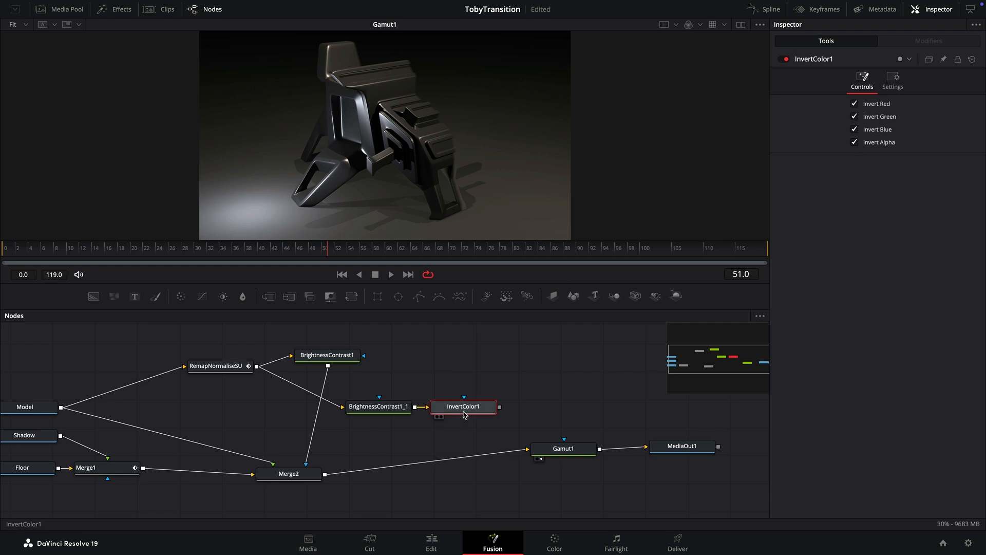
key("1")
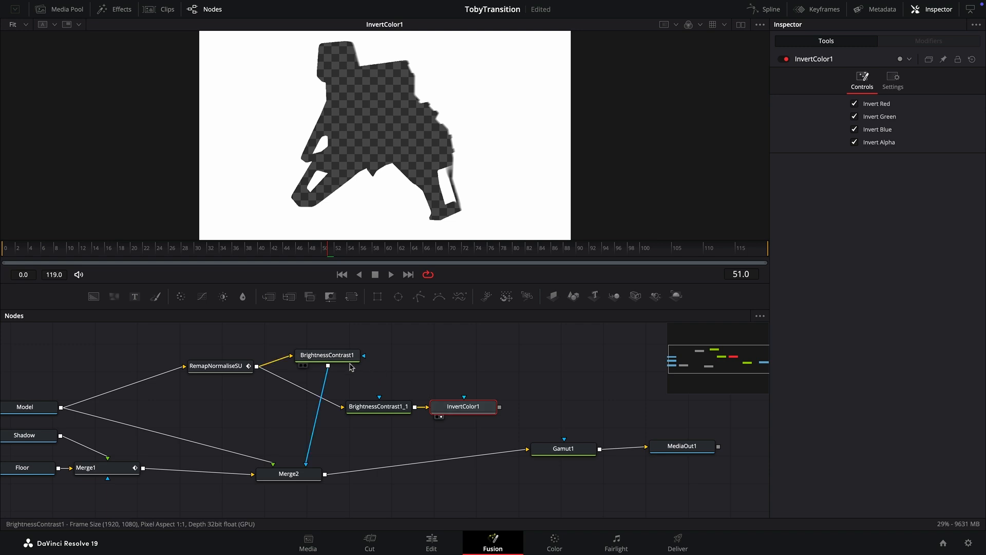
Step: Add a Custom Tool node after InvertColor1, connect BrightnessContrast1 to its second image input, and view it
key("shift+space")
type("cu")
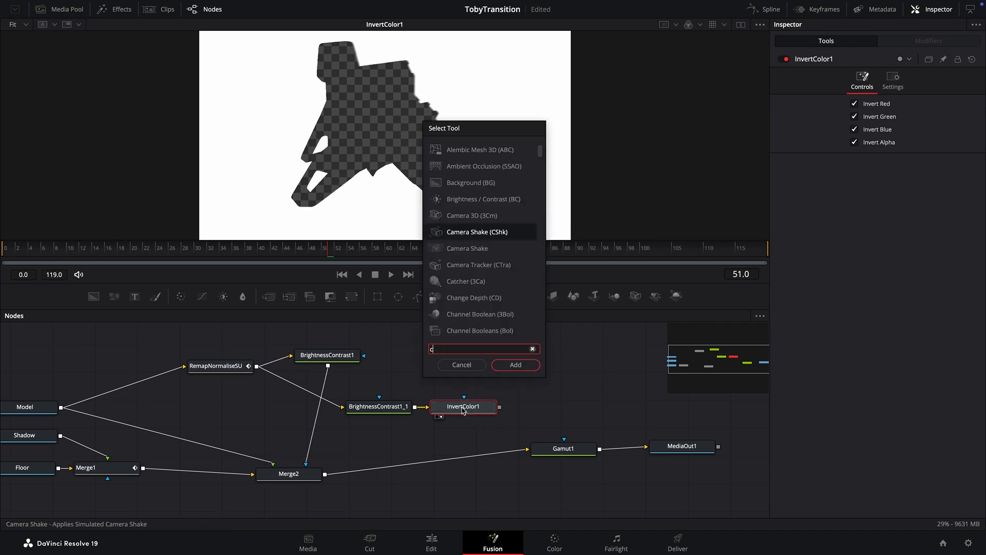
key("Down")
key("Down")
key("Return")
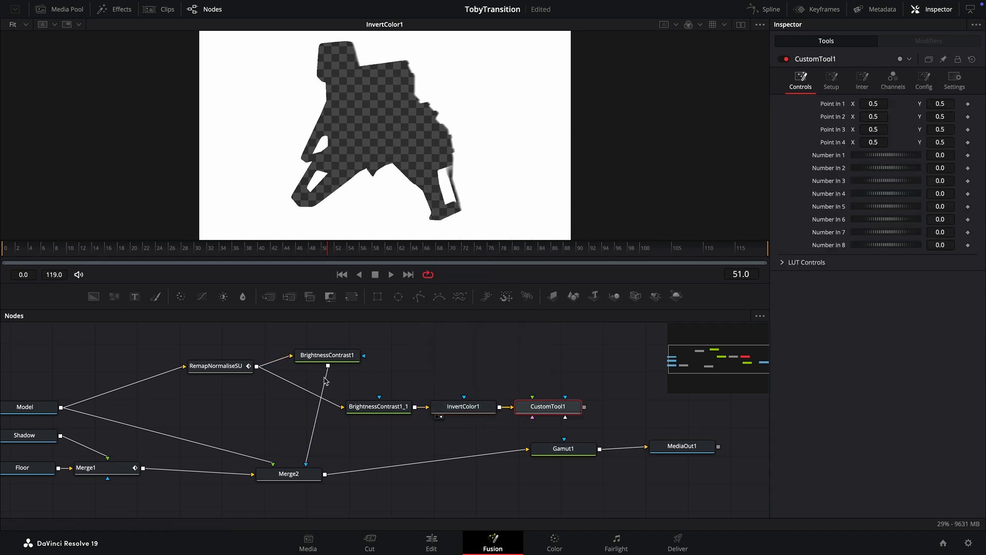
left_click_drag(328, 366, 546, 409)
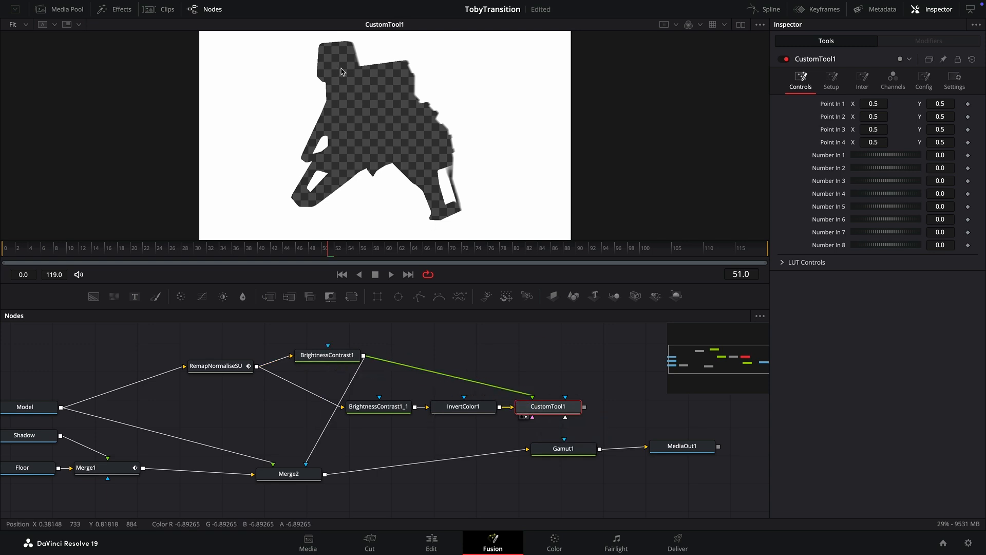
Step: Set CustomTool1's Red, Green, Blue and Alpha channel expressions to min(c1, c2)
left_click(893, 82)
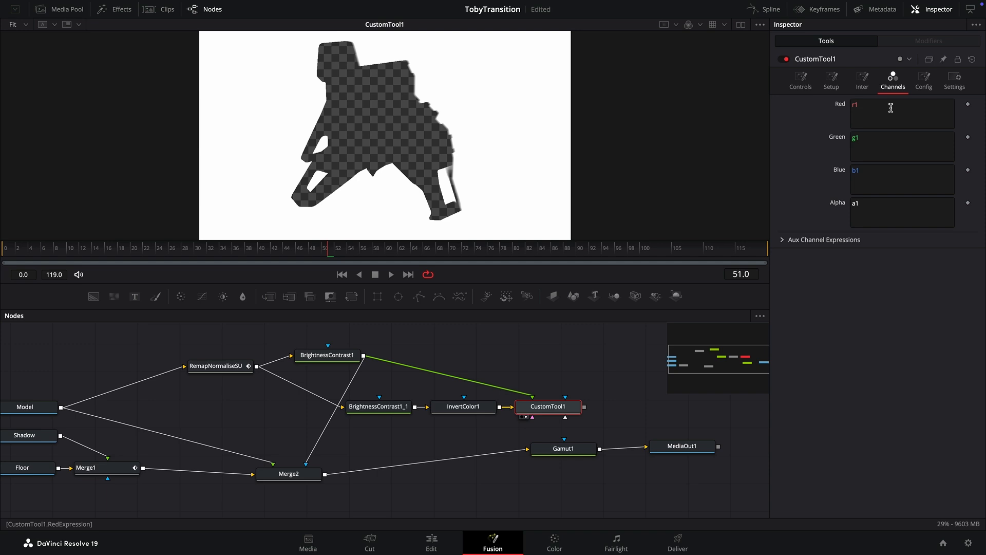
left_click(891, 107)
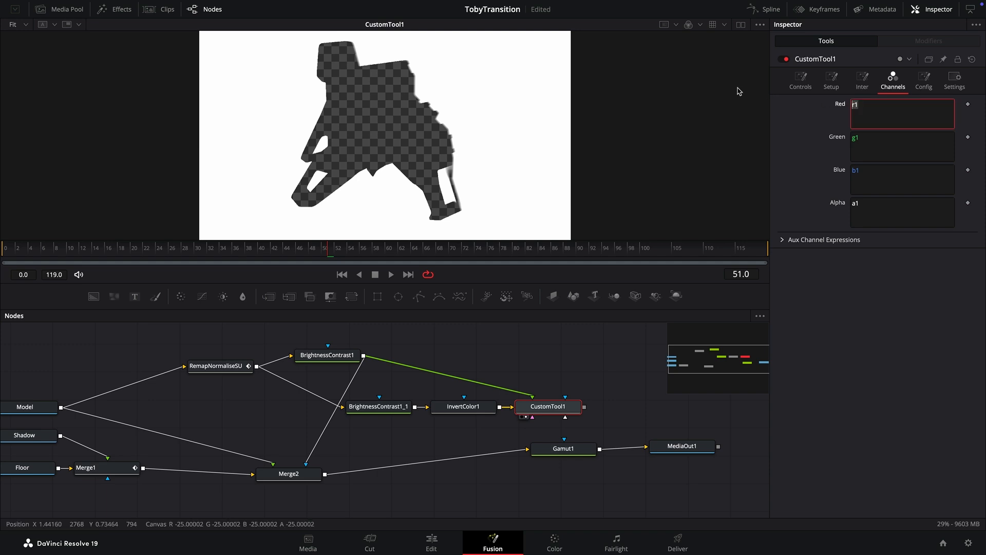
type("min(c")
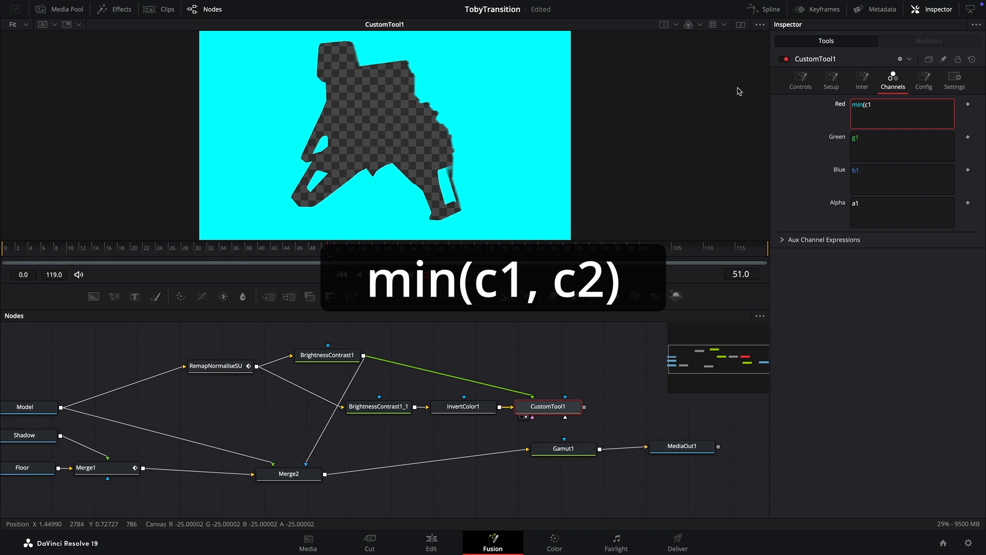
type("1, c2")
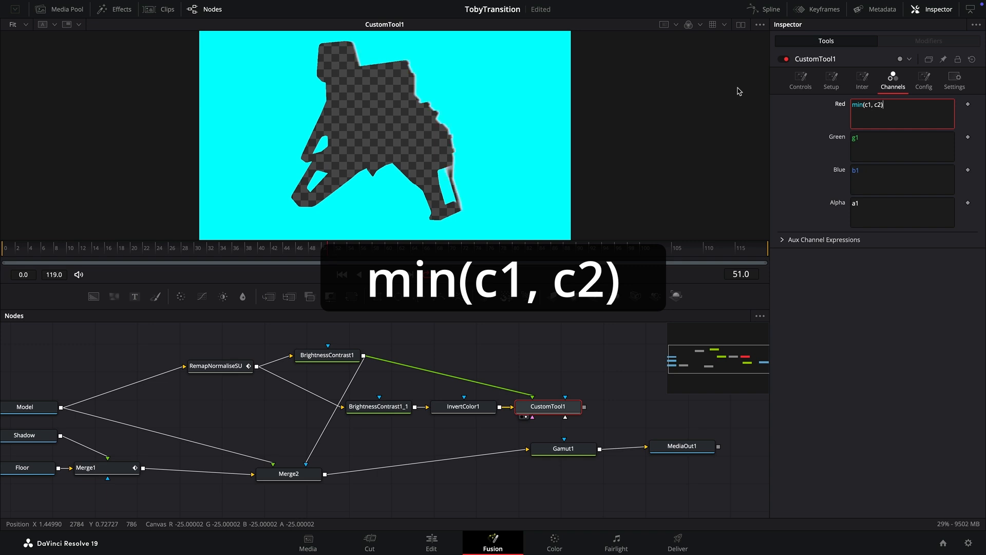
type(")")
key("Tab")
type("min(c1, c2)")
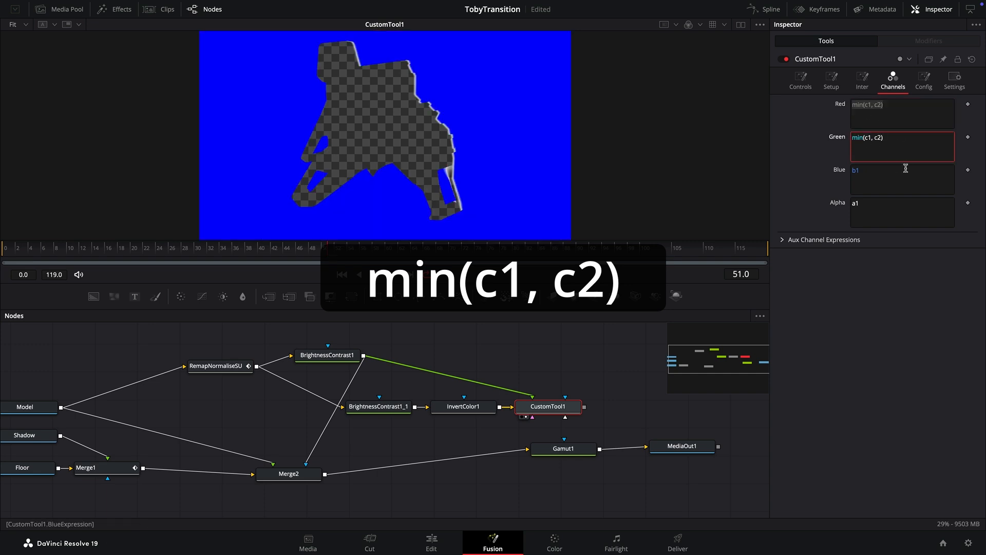
key("Tab")
type("min(c1, c2)")
key("Tab")
type("min(c1, c2)")
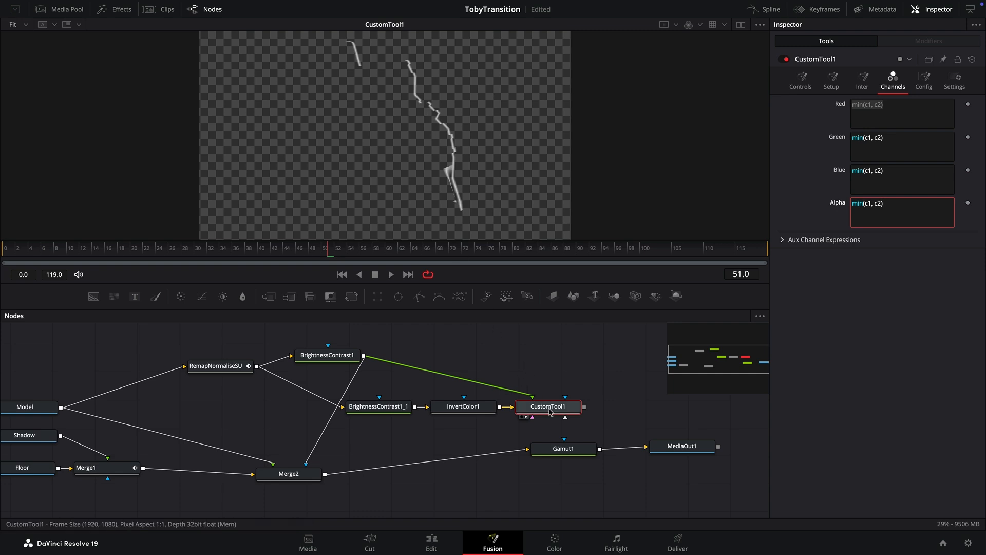
Step: Adjust BrightnessContrast1_1's range to Low 0.506 and High 0.533 to widen the edge mask
left_click(370, 411)
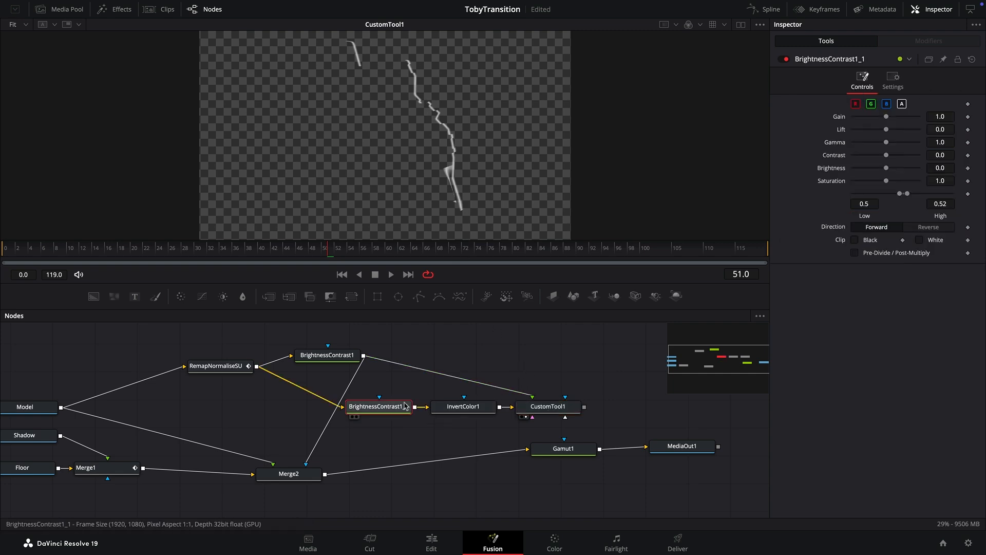
left_click_drag(907, 194, 910, 195)
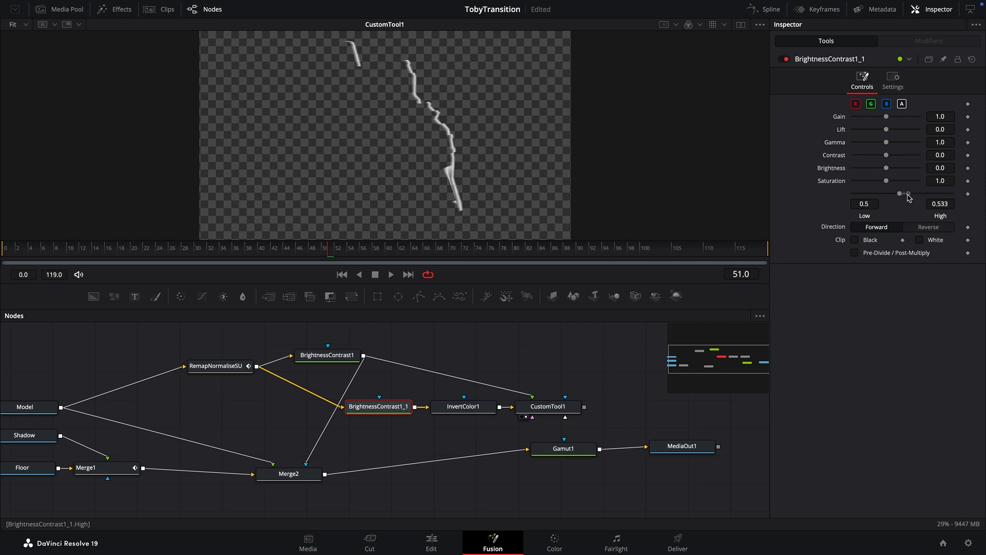
left_click_drag(908, 194, 909, 194)
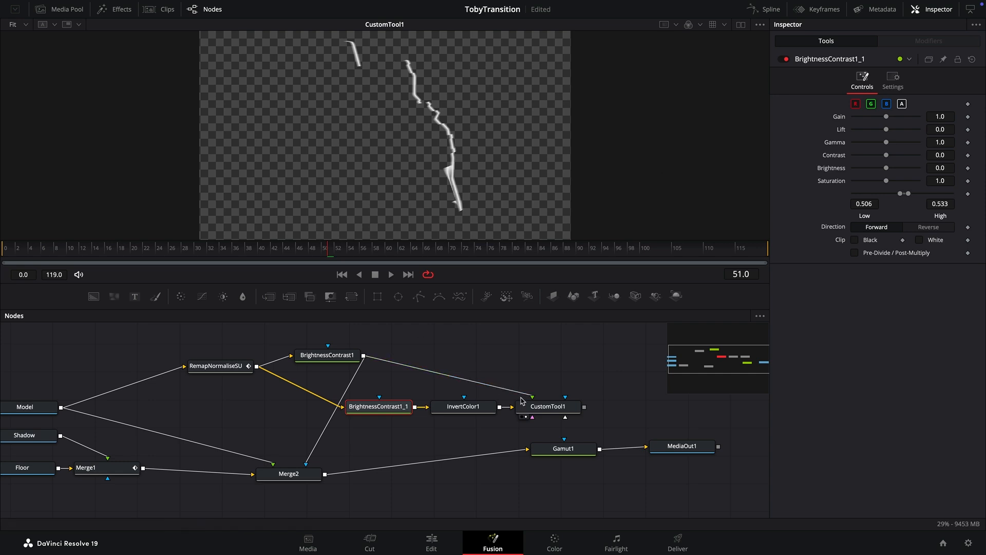
Step: Show Gamut1 in the viewer and rearrange the nodes to leave free space between Merge2 and Gamut1
left_click_drag(706, 491, 571, 442)
left_click_drag(564, 450, 606, 460)
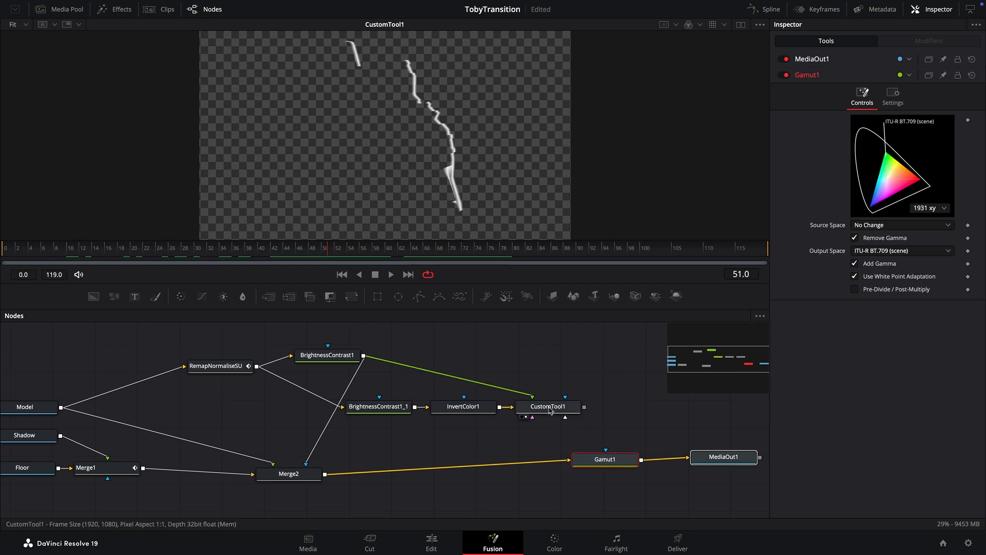
key("2")
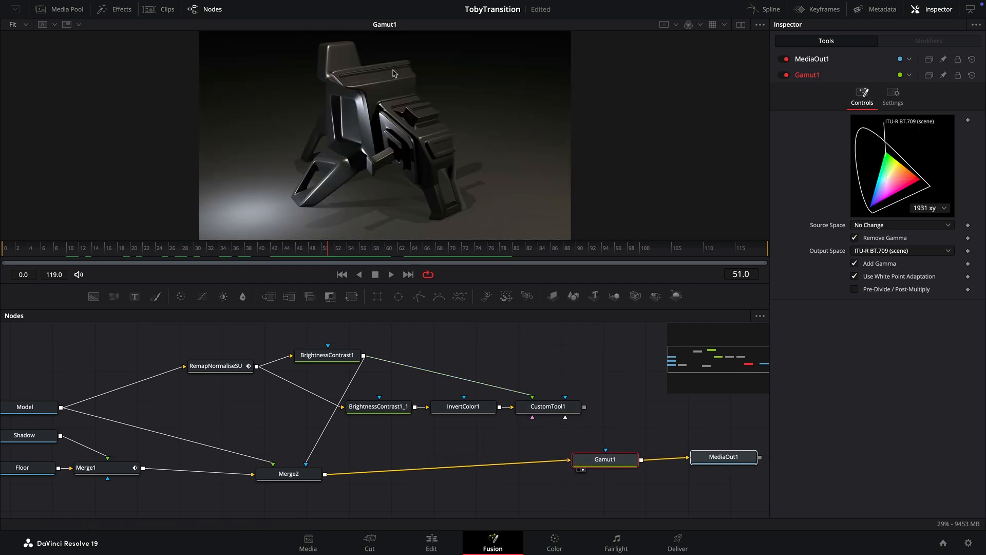
left_click_drag(463, 377, 470, 377)
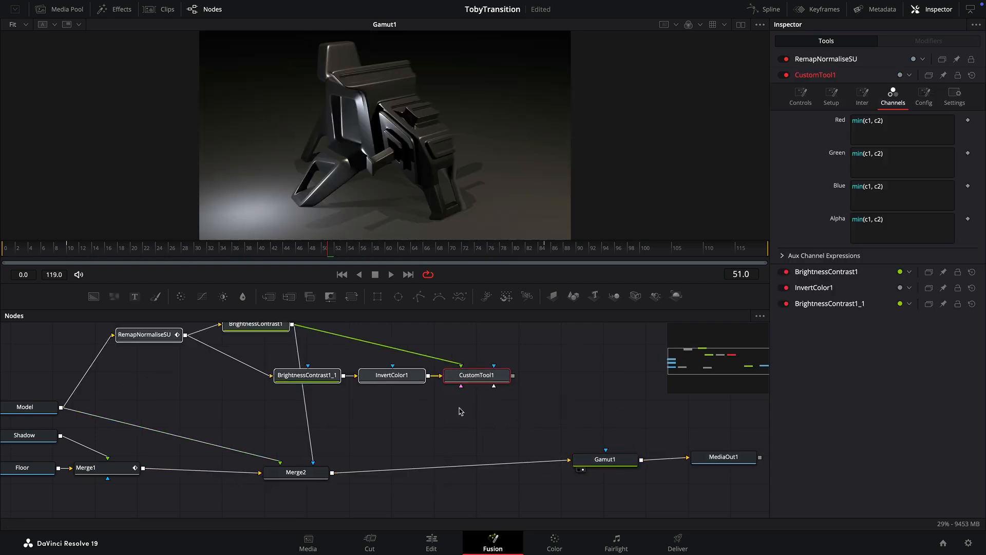
key("ctrl+z")
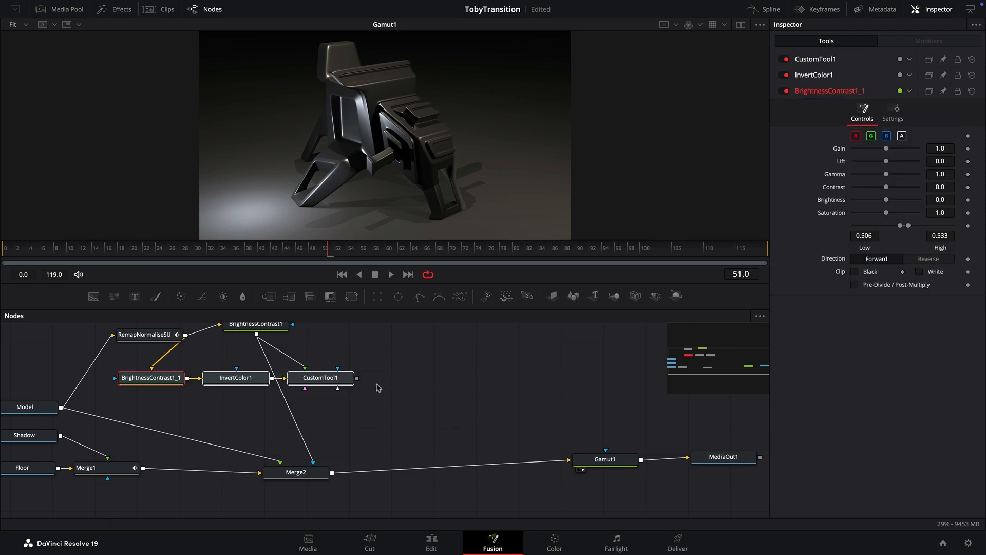
Step: Add a Color Corrector node after Merge2 and connect CustomTool1 to it as its effect mask
left_click(307, 474)
key("shift+space")
type("col")
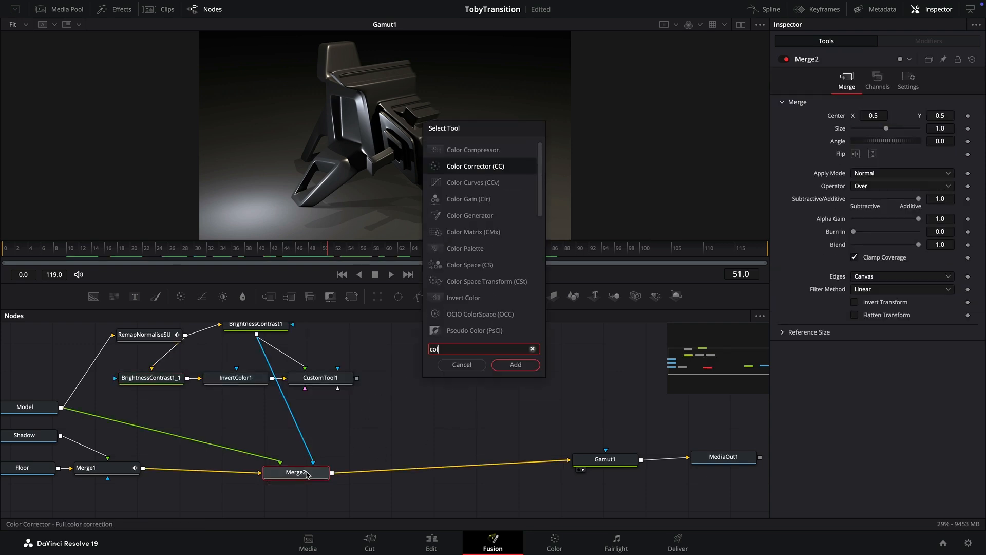
key("Return")
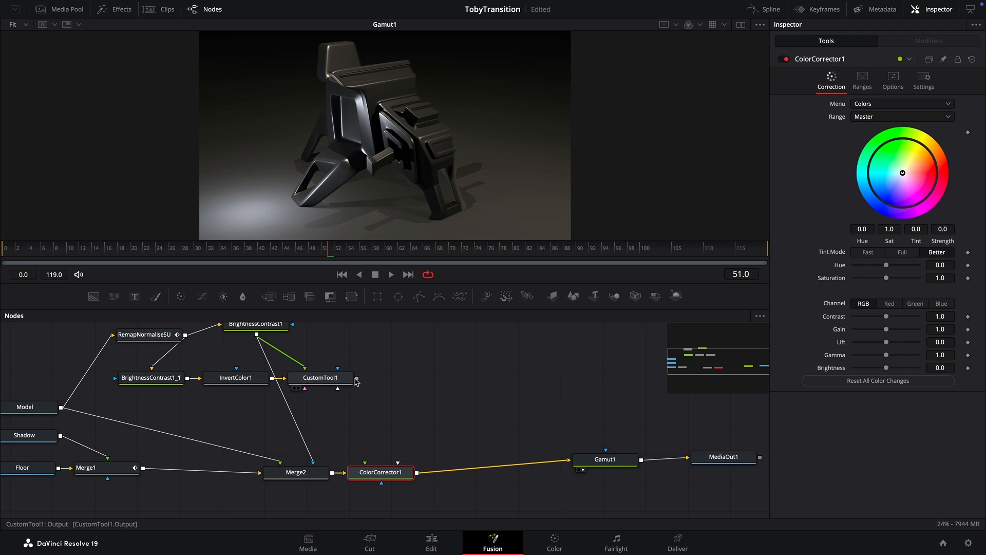
left_click_drag(357, 379, 376, 475)
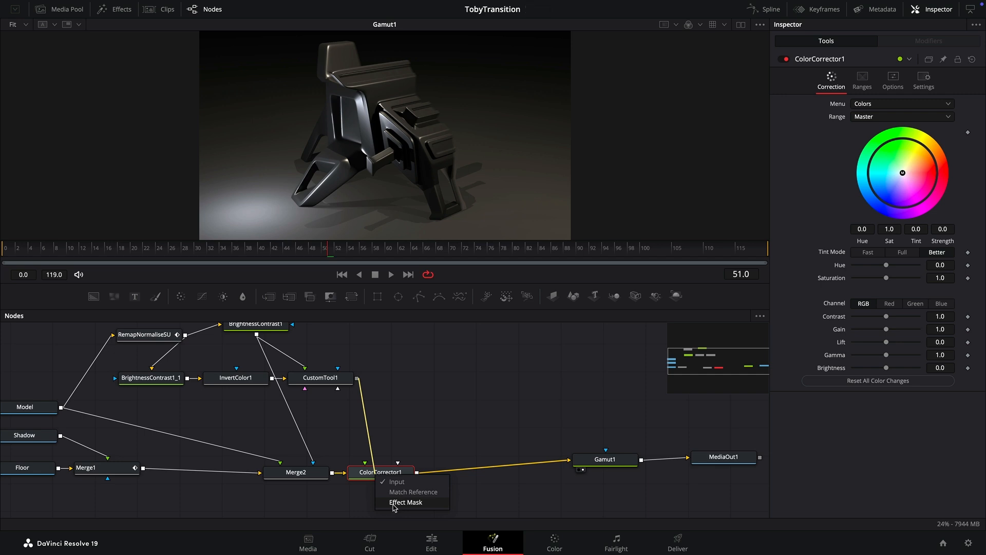
left_click(394, 505)
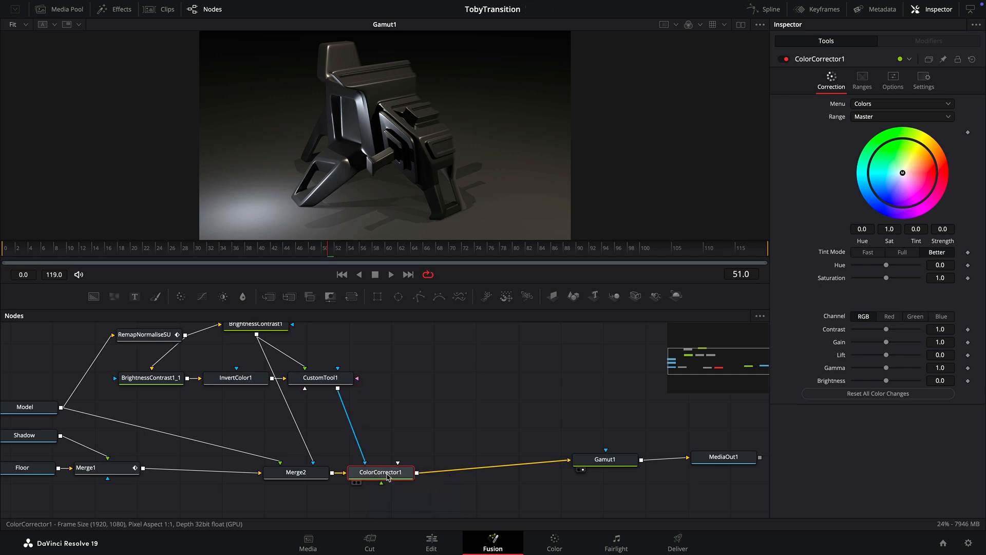
Step: Tint ColorCorrector1 blue with a strength of about 0.63, raise its Gain to 5.0, and check the edge at frame 49
left_click_drag(903, 174, 886, 194)
left_click_drag(885, 343, 941, 337)
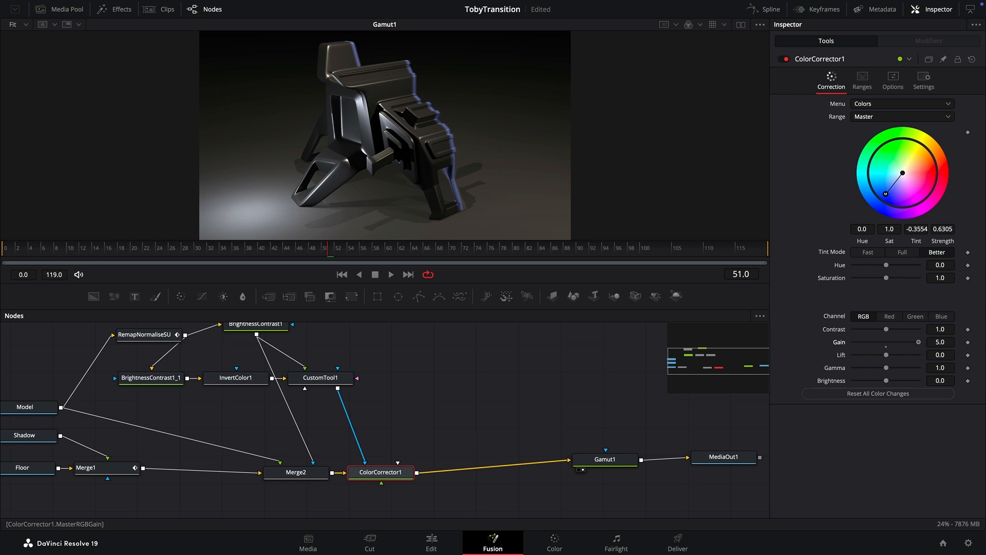
left_click_drag(296, 249, 315, 268)
Step: Insert a Displace node between CustomTool1 and ColorCorrector1's mask input
left_click_drag(328, 379, 368, 372)
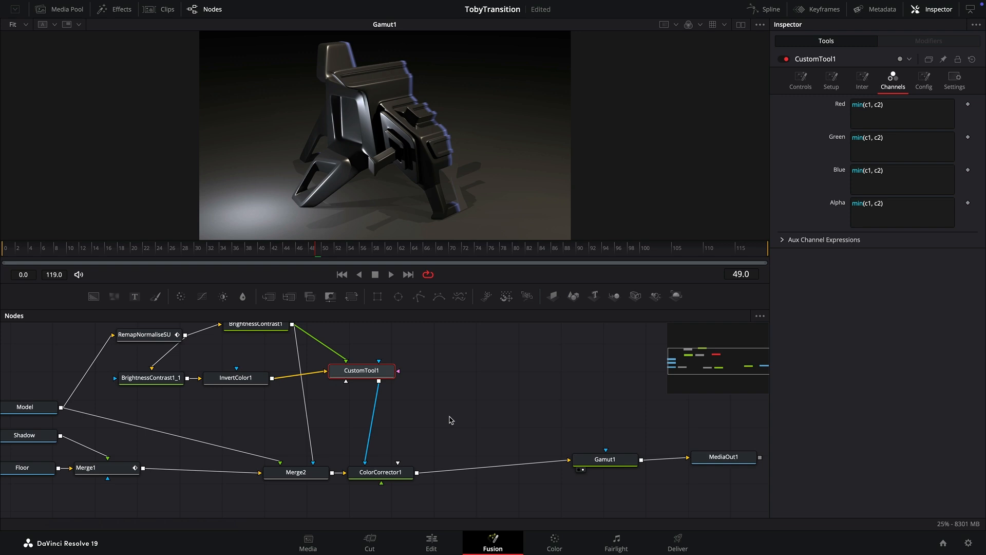
key("shift+space")
type("col")
key("BackSpace")
key("BackSpace")
key("BackSpace")
type("dis")
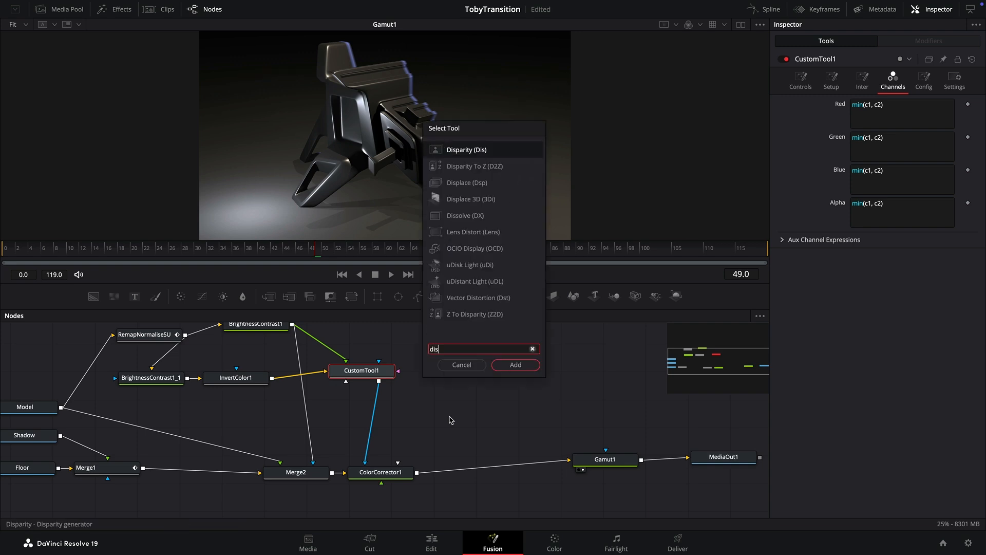
key("Down")
key("Down")
key("Down")
key("Up")
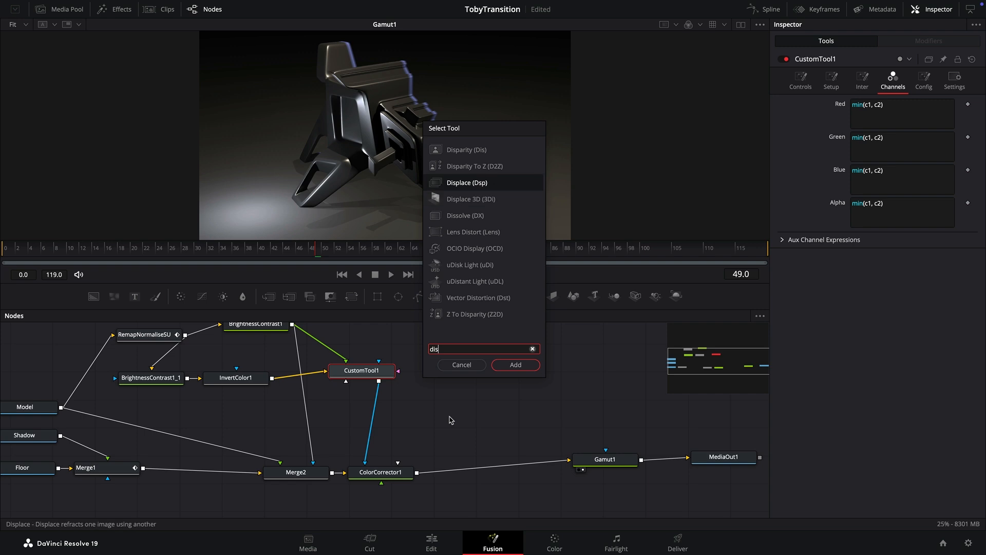
key("Return")
Step: Add a FastNoise node feeding Displace1's green input and set Displace1's Offset to -0.5
key("shift+space")
type("fas")
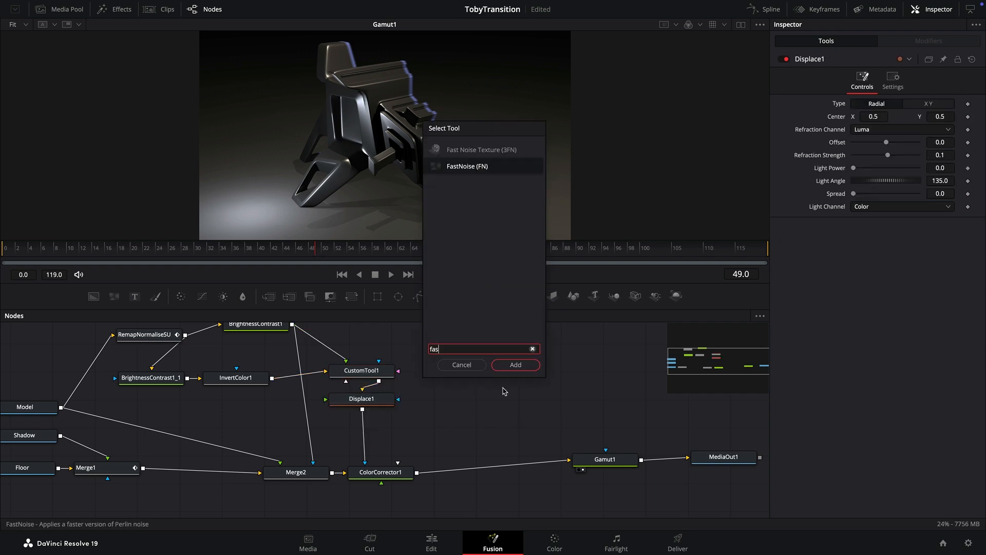
key("Return")
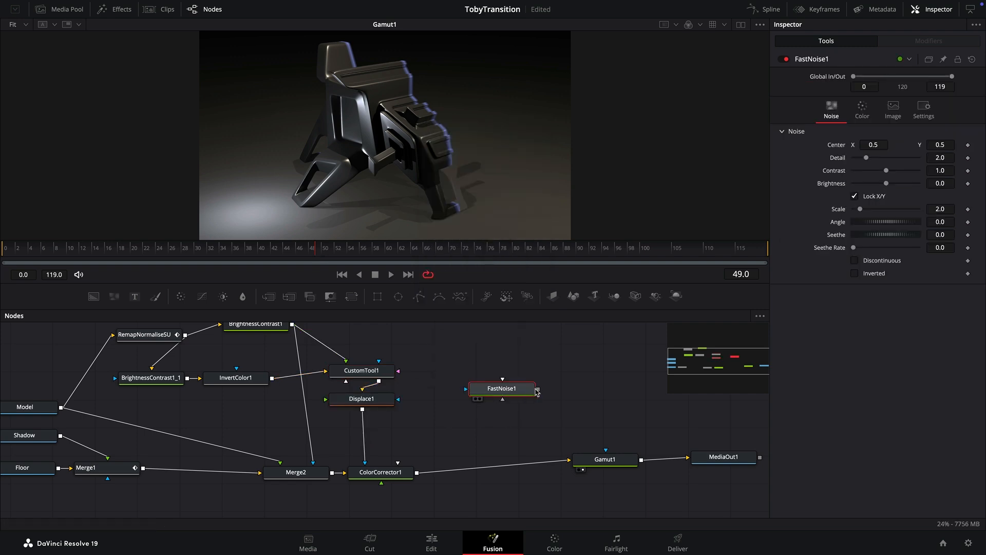
left_click_drag(537, 391, 383, 408)
left_click(400, 425)
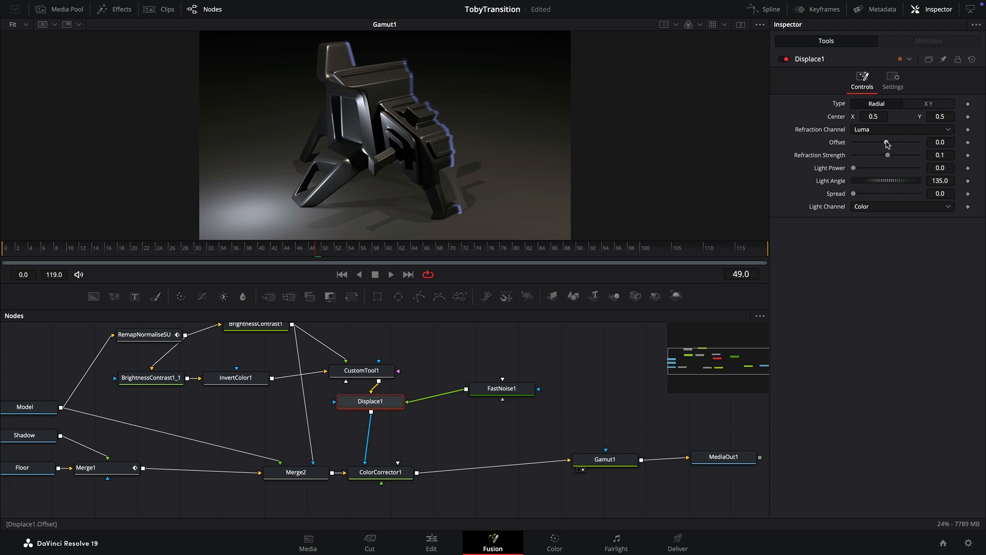
left_click_drag(887, 143, 757, 151)
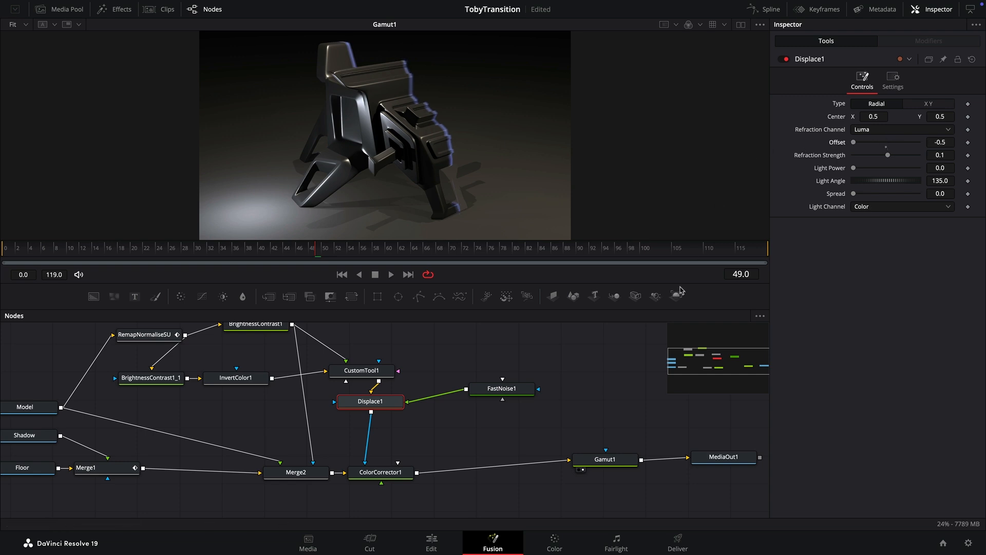
Step: Set FastNoise1's Contrast to 2 and Scale to 75
left_click(508, 391)
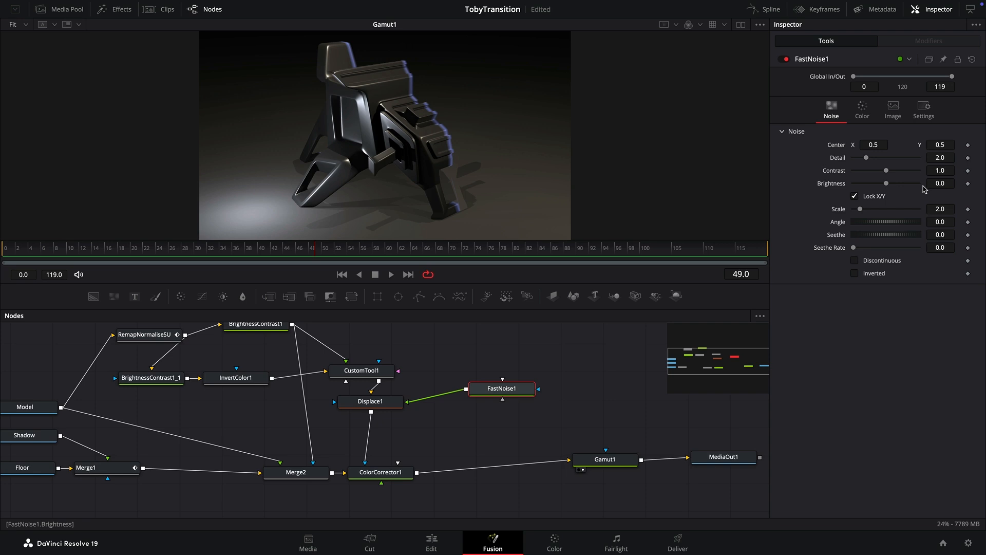
left_click(951, 171)
type("2")
key("Tab")
left_click(948, 209)
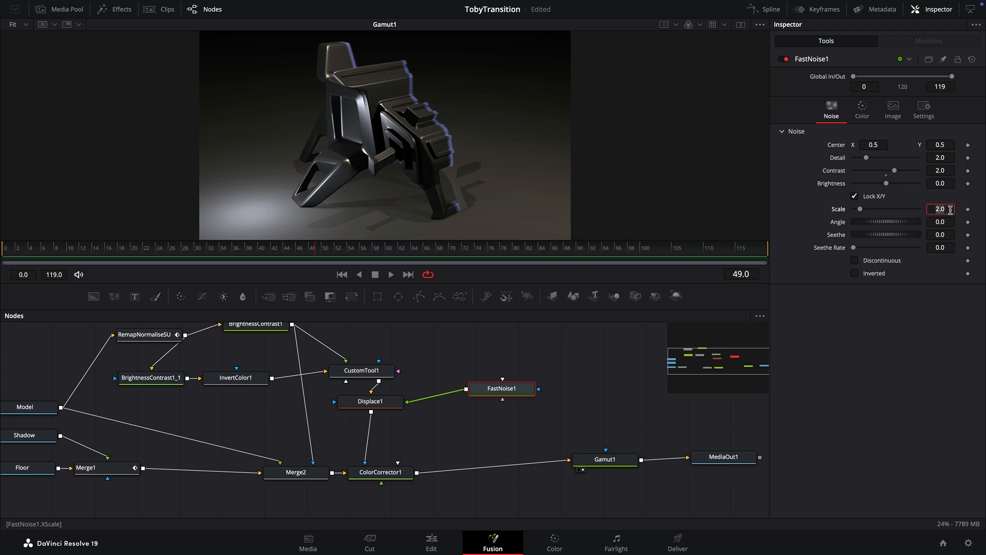
type("75")
key("Tab")
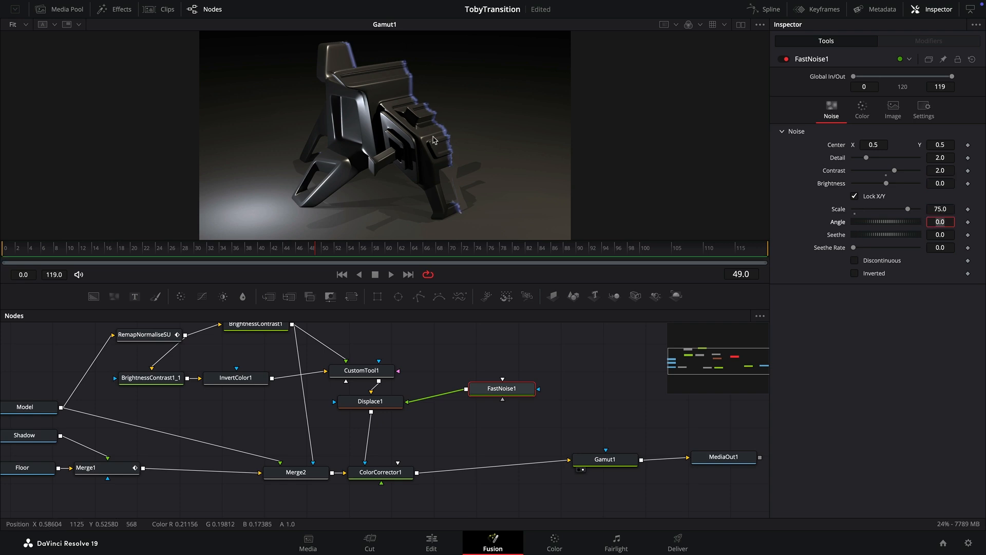
Step: Set FastNoise1's Seethe Rate to 2 and scrub through the timeline to check the glowing edge's animation
left_click(434, 139)
scroll(463, 129, "up", 5)
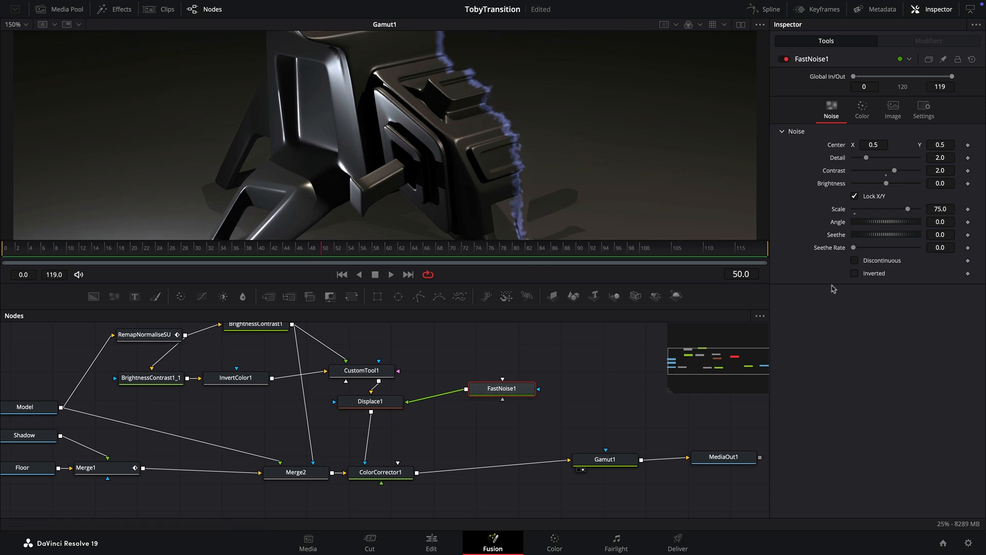
left_click(950, 248)
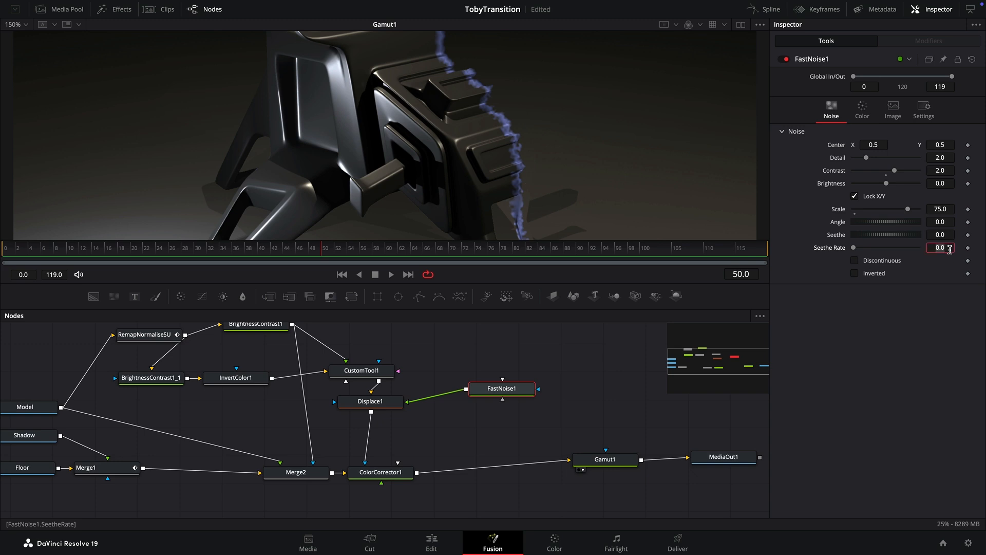
type("2")
key("Return")
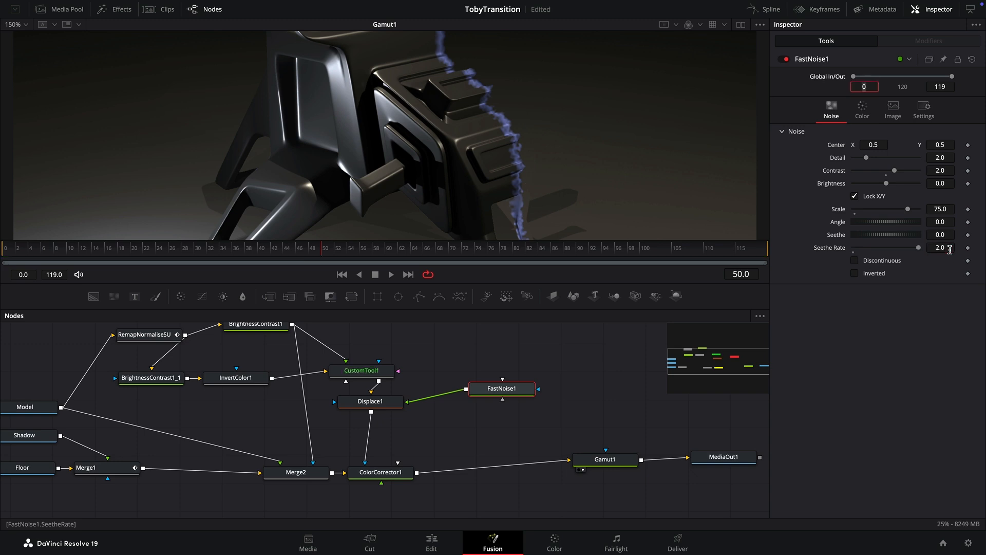
left_click(173, 250)
left_click_drag(172, 252, 351, 257)
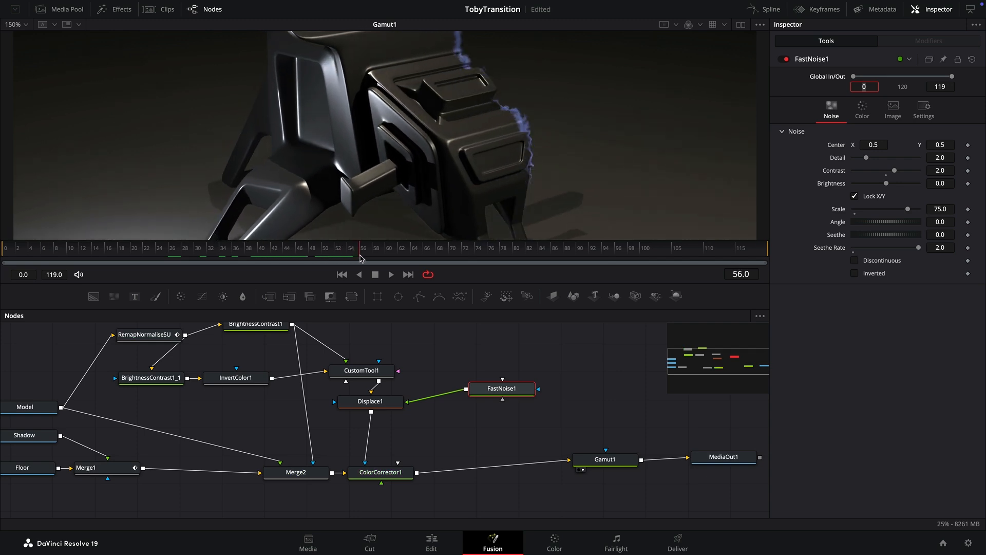
key("ctrl+f")
Step: Insert a Merge node between ColorCorrector1 and Gamut1
left_click(396, 469)
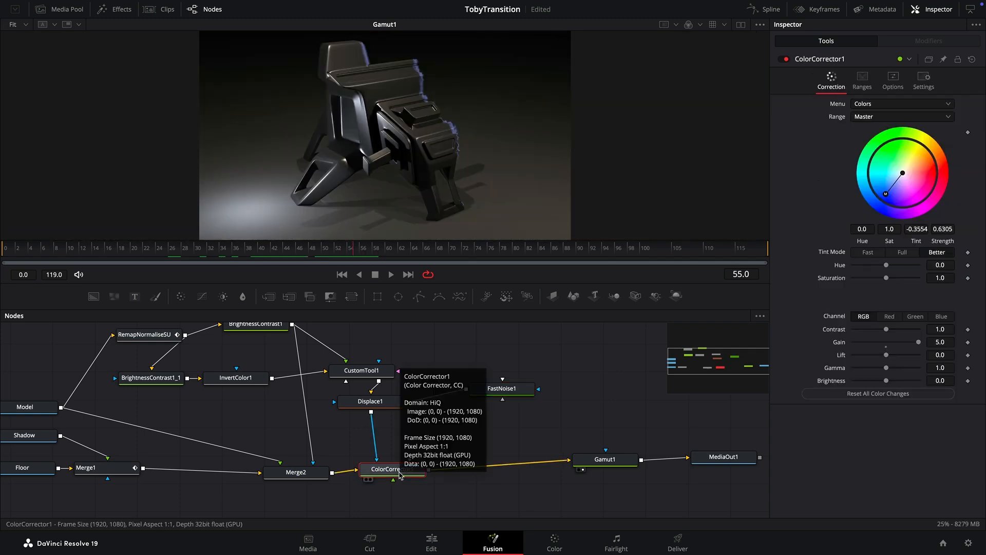
key("shift+space")
type("fas")
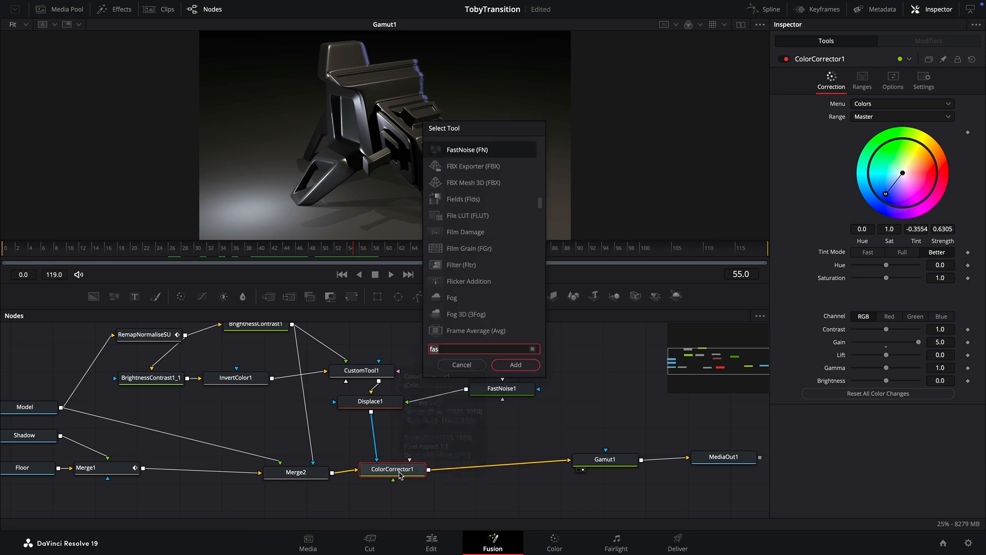
key("BackSpace")
key("BackSpace")
key("BackSpace")
type("mrg")
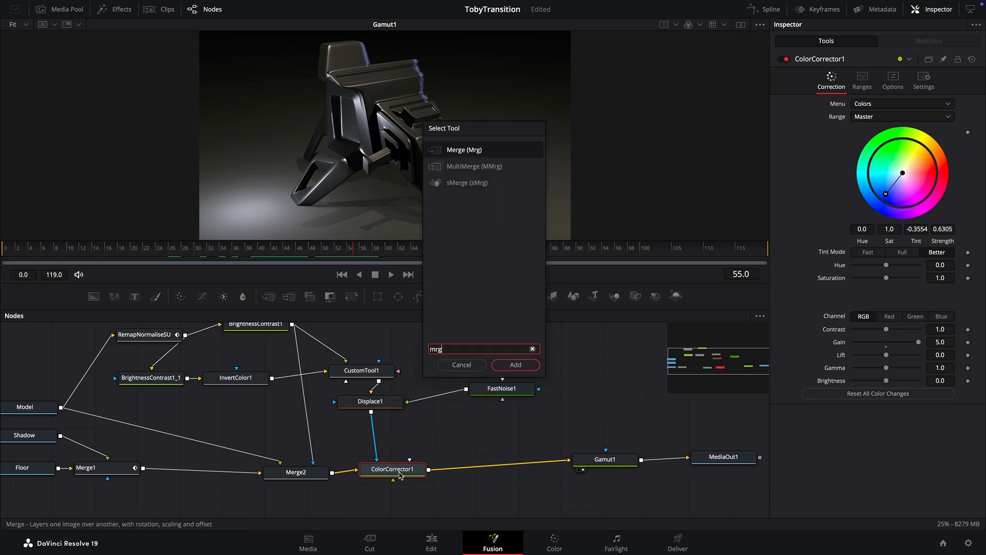
key("Return")
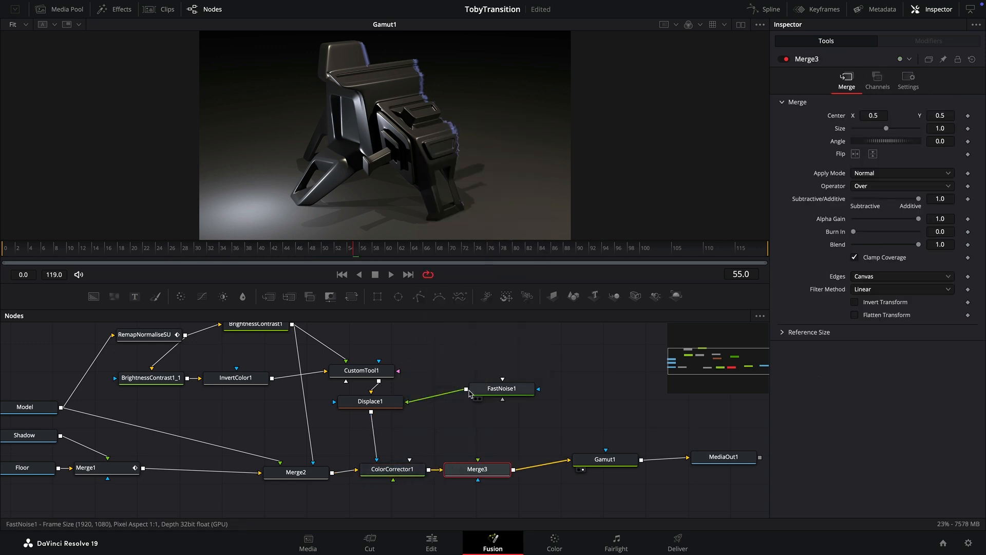
Step: Connect FastNoise1 as Merge3's foreground and Displace1's output as Merge3's effect mask
left_click_drag(466, 390, 476, 473)
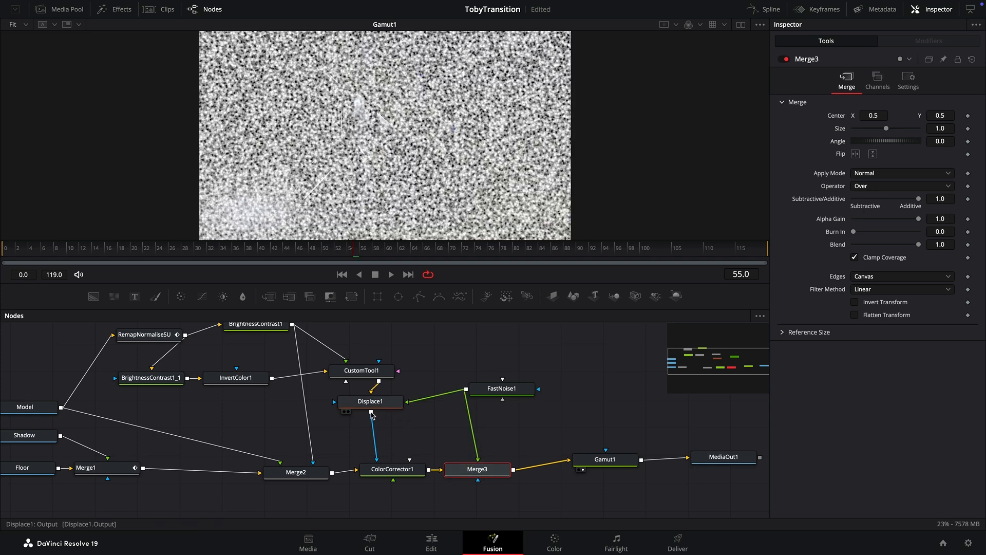
left_click_drag(371, 413, 469, 473)
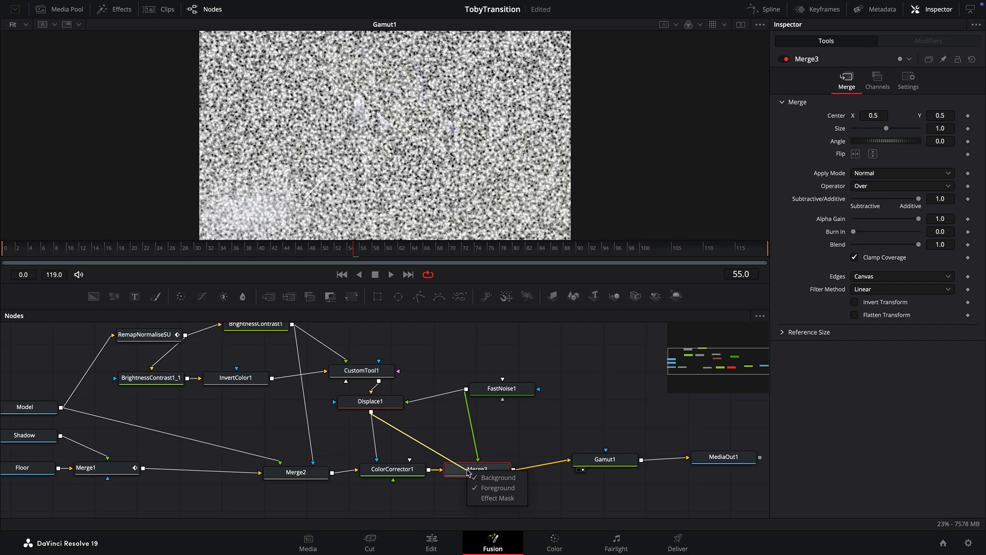
left_click(486, 499)
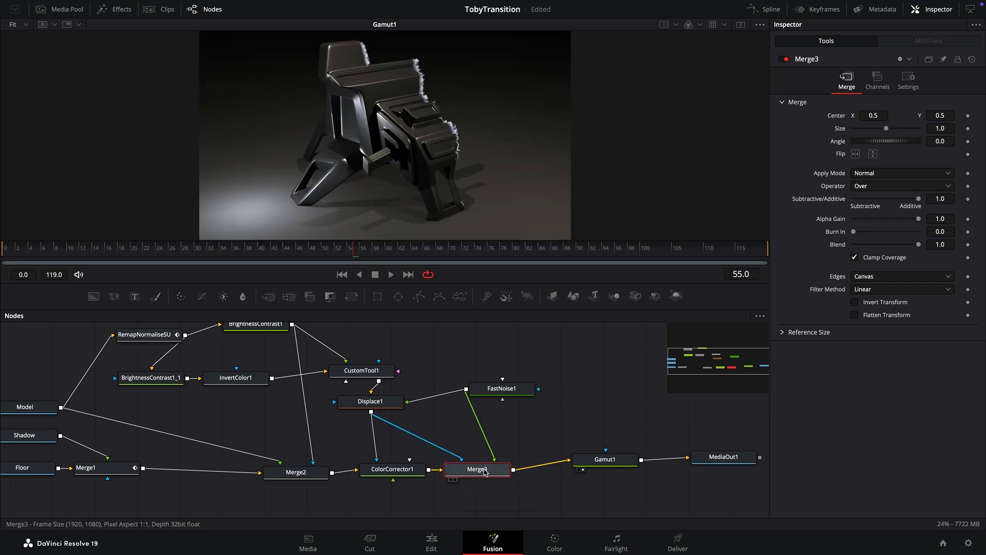
Step: Set Merge3's Apply Mode to Color Dodge and scrub the timeline to check the textured edge
left_click(880, 174)
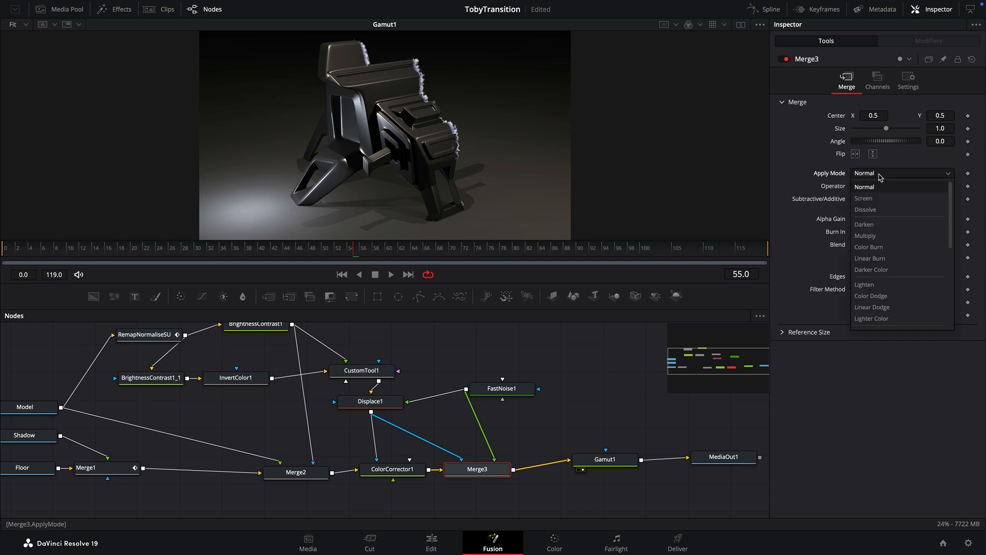
left_click(894, 297)
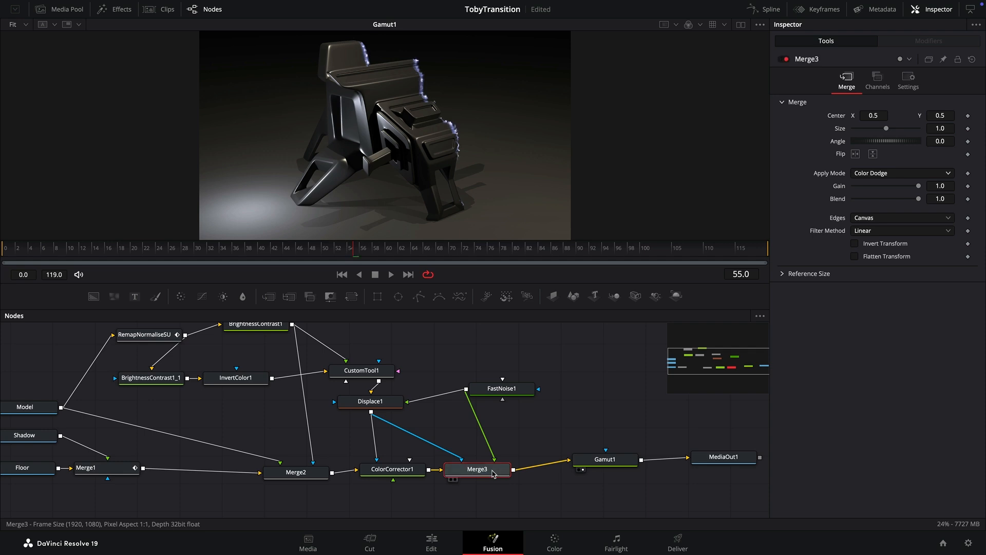
left_click_drag(248, 258, 345, 262)
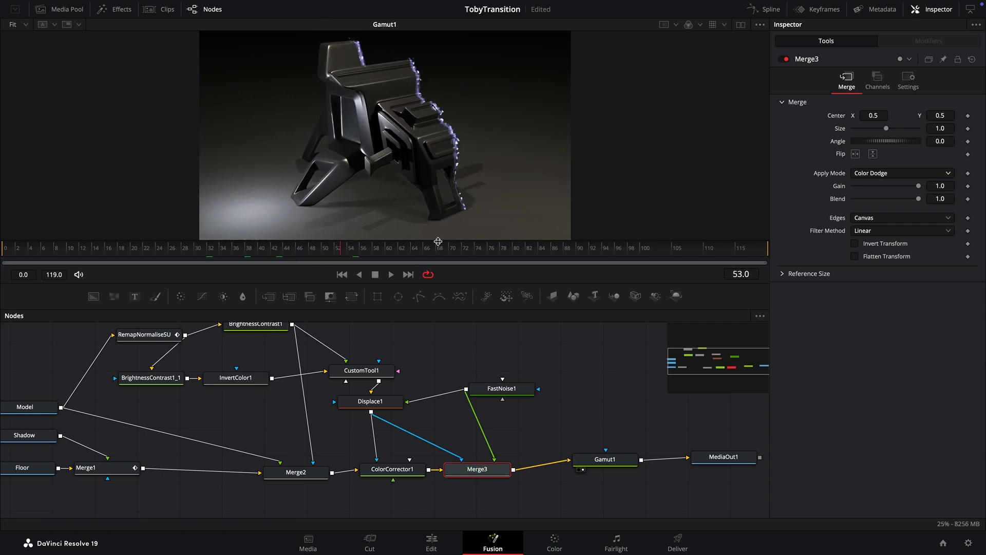
Step: Insert a Soft Glow node between Merge3 and Gamut1, with Displace1's output as its effect mask
left_click_drag(750, 494, 630, 461)
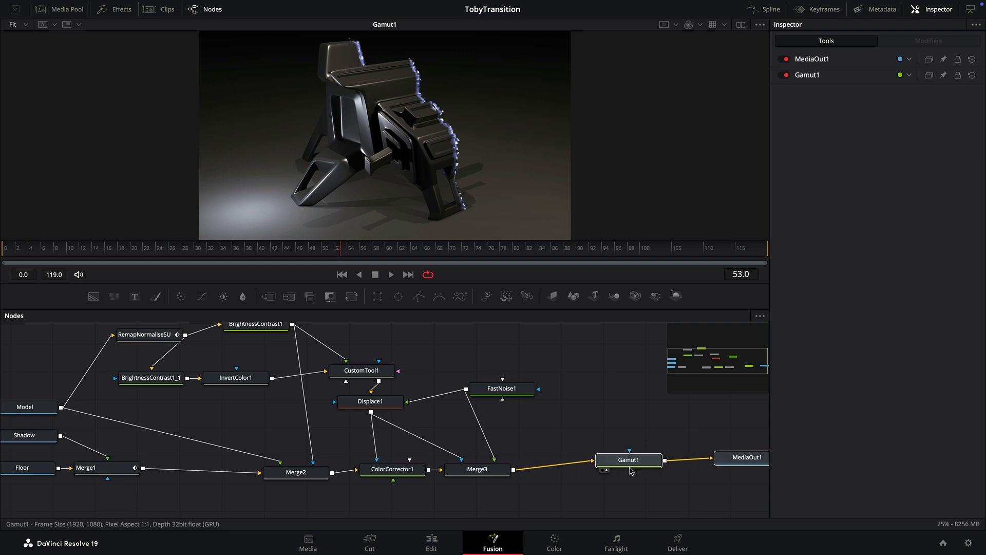
left_click(490, 469)
key("shift+space")
type("soft")
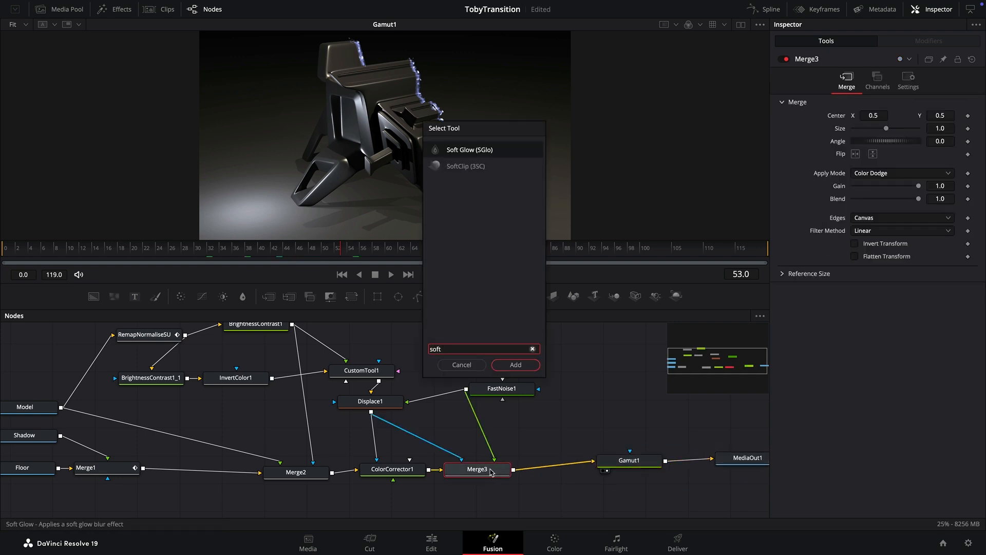
key("Return")
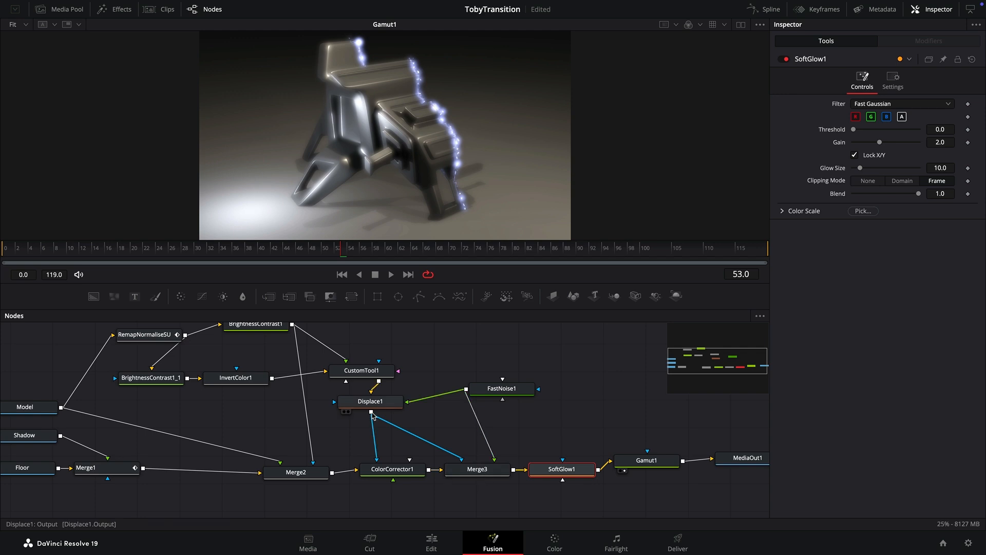
left_click_drag(371, 412, 563, 472)
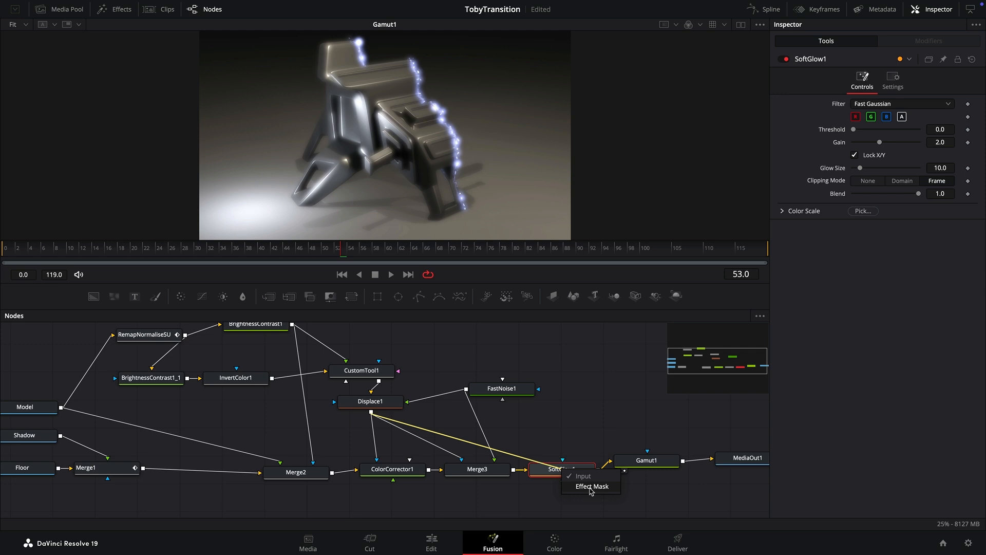
left_click(592, 486)
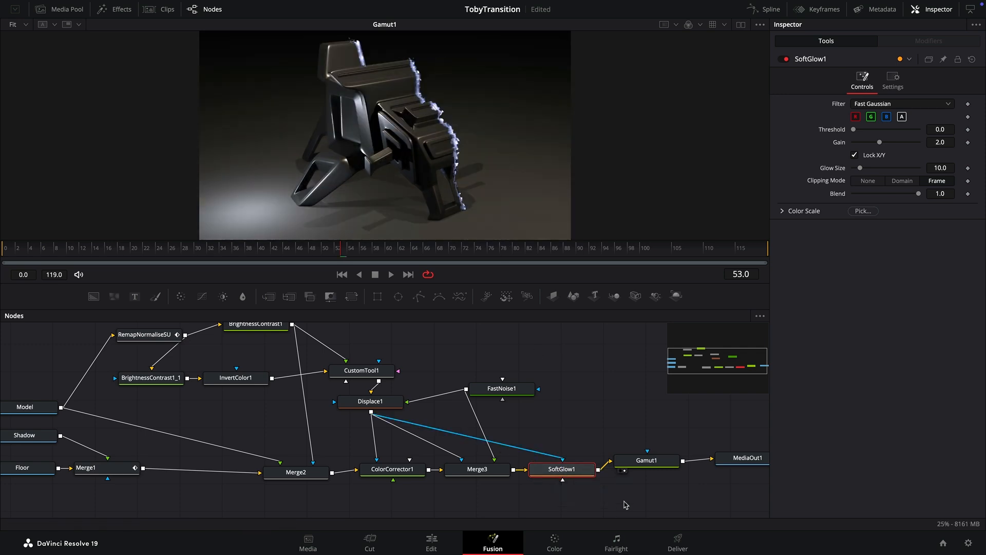
Step: Show MediaOut1 in the viewer and add a Brightness / Contrast node followed by a Blur node in empty graph space
scroll(600, 407, "right", 3)
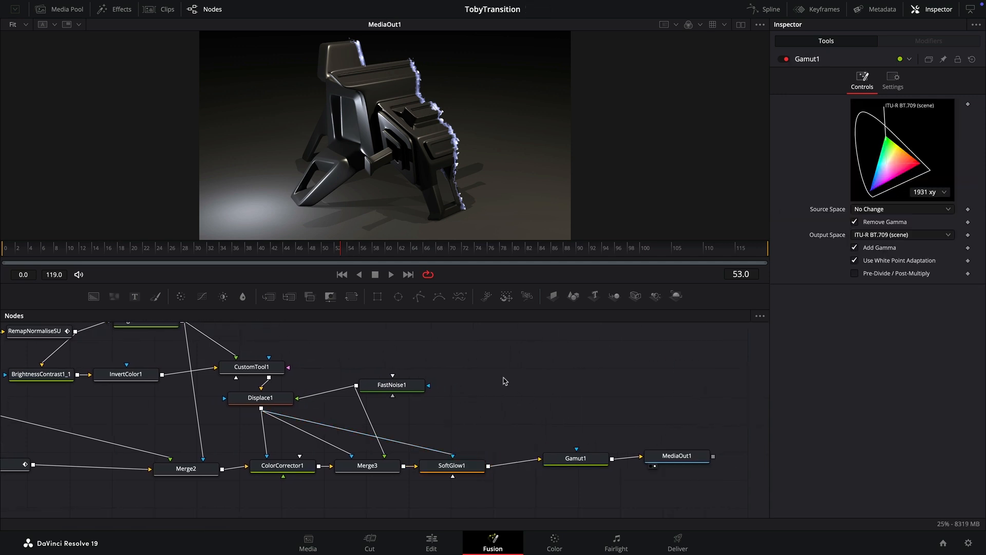
key("shift+space")
type("bc")
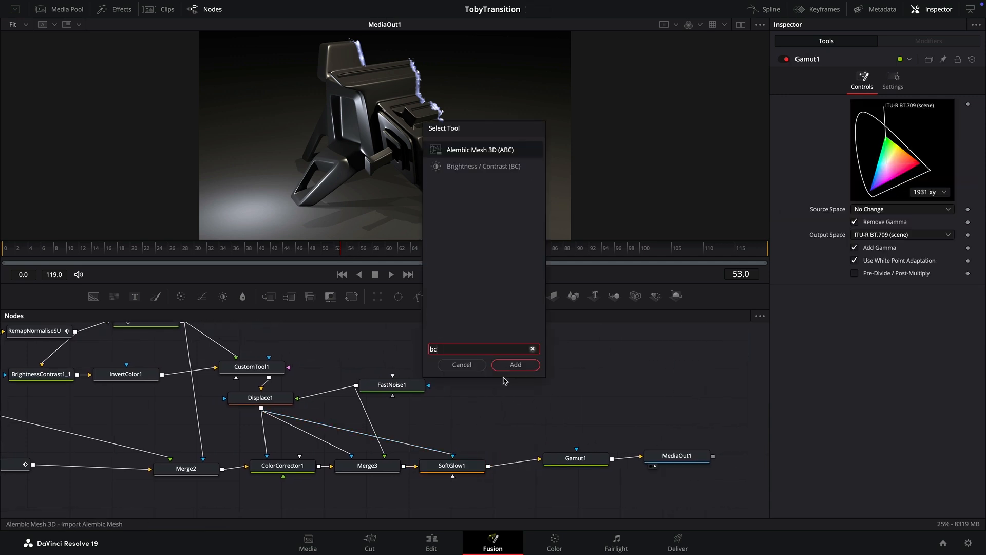
key("Down")
key("Return")
key("shift+space")
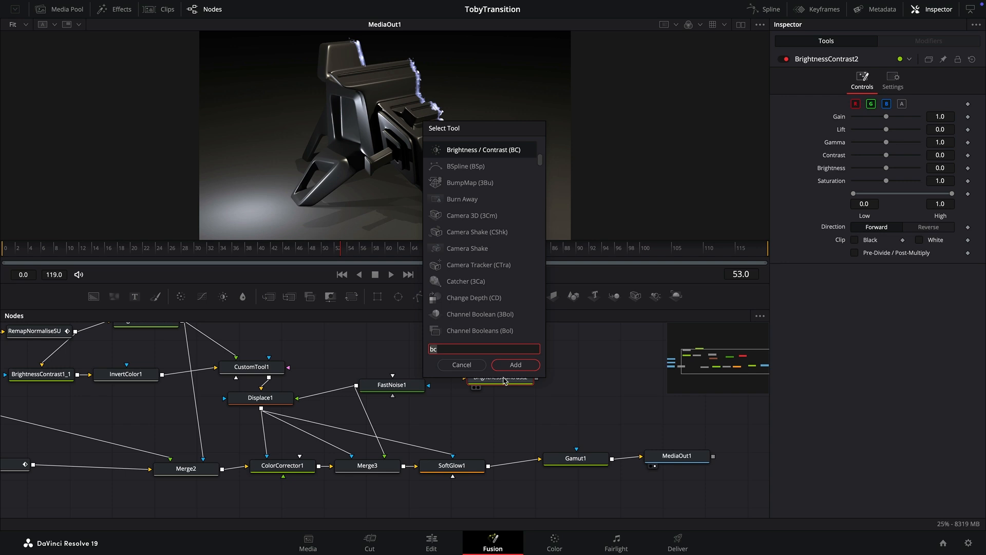
type("blur")
key("Return")
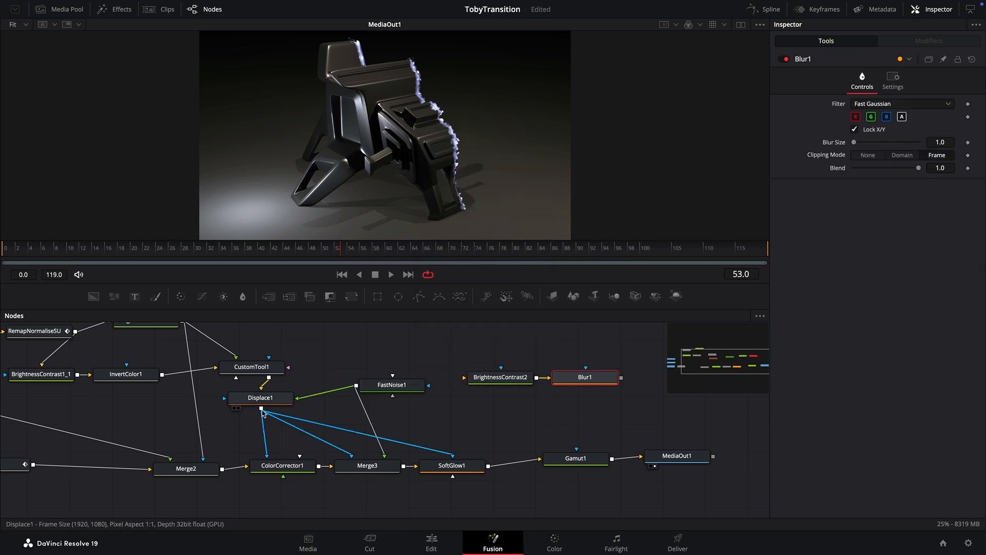
Step: Feed Displace1's output into BrightnessContrast2, then enable its alpha channel and both Black and White clipping
left_click_drag(263, 410, 510, 380)
left_click_drag(620, 419, 487, 411)
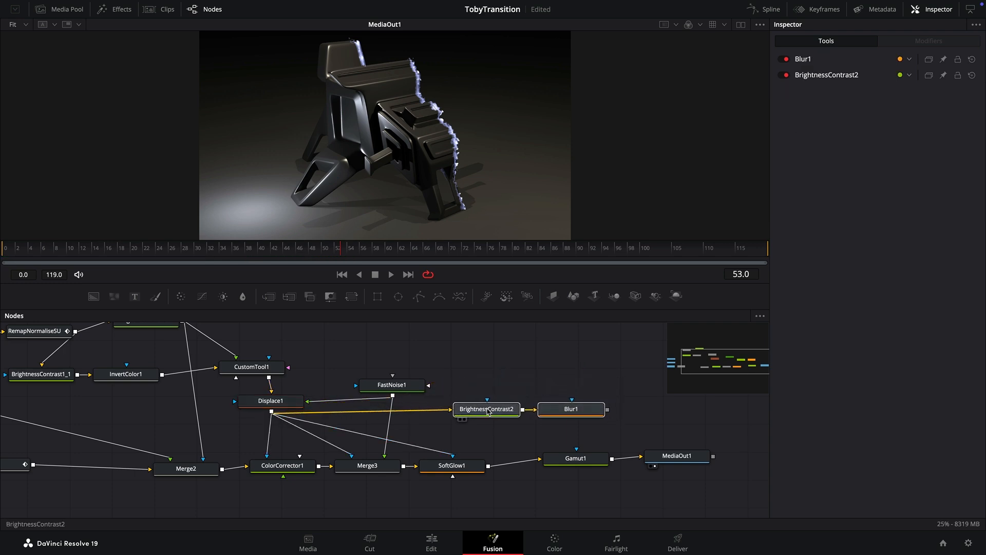
left_click(487, 411)
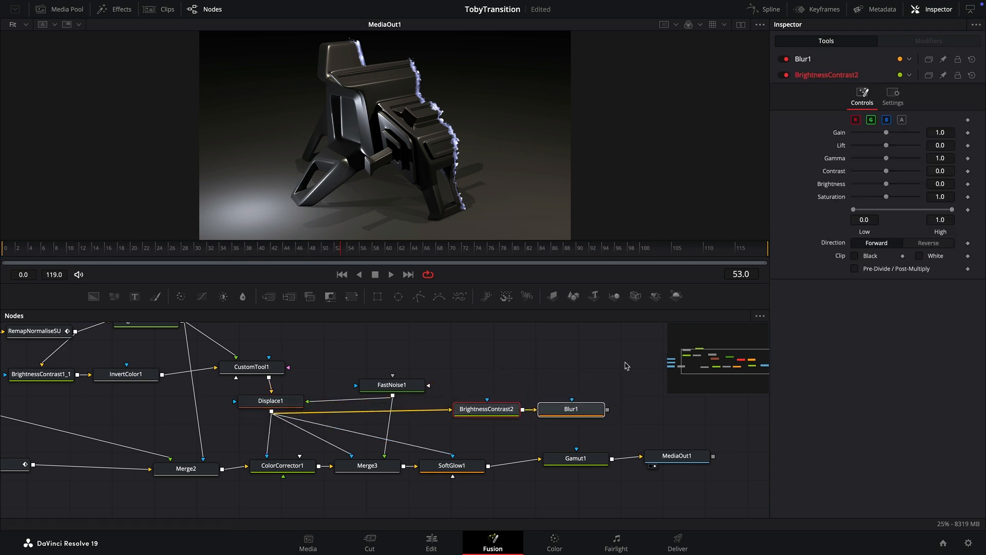
left_click(572, 361)
left_click(487, 410)
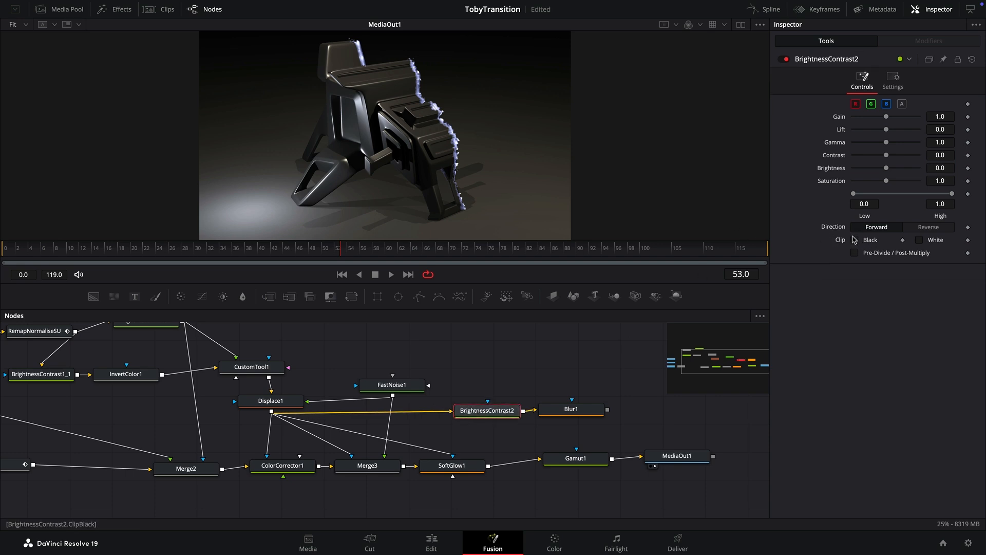
left_click(919, 240)
Step: Set Blur1's Blur Size to 8 and connect its output to SoftGlow1's effect mask in place of Displace1
left_click(582, 414)
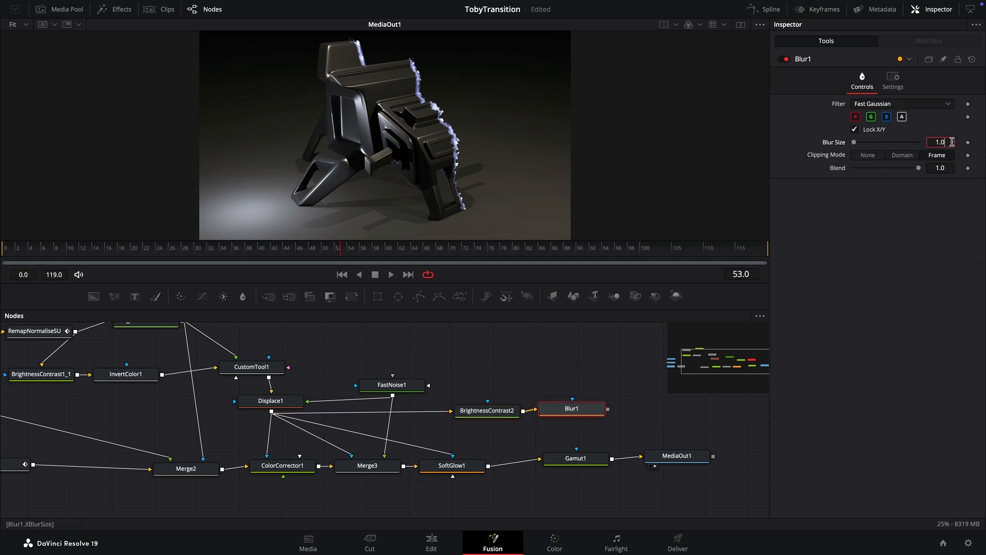
type("8")
key("Return")
left_click_drag(608, 409, 473, 487)
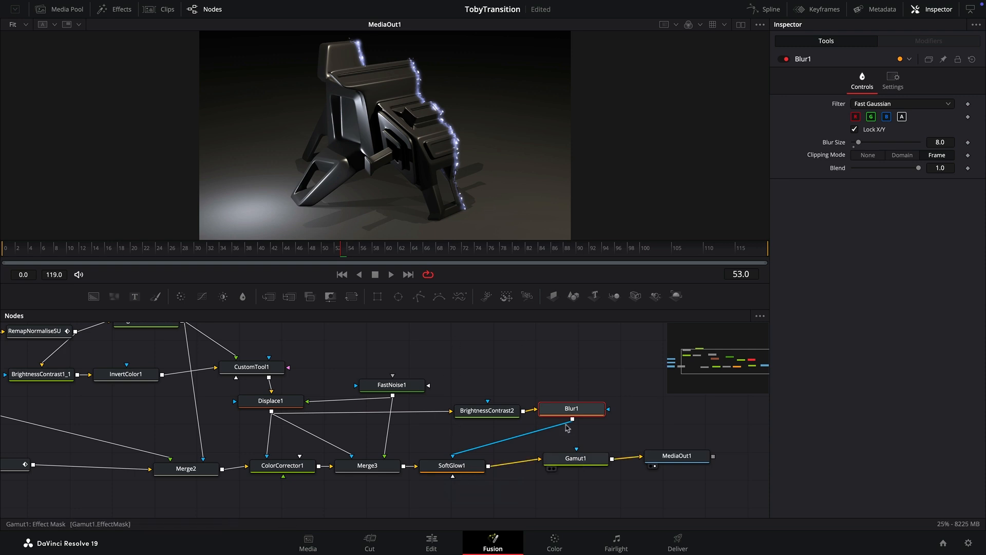
Step: Raise SoftGlow1's Blue Scale to about 1.5 in its color scale settings
scroll(454, 161, "up", 4)
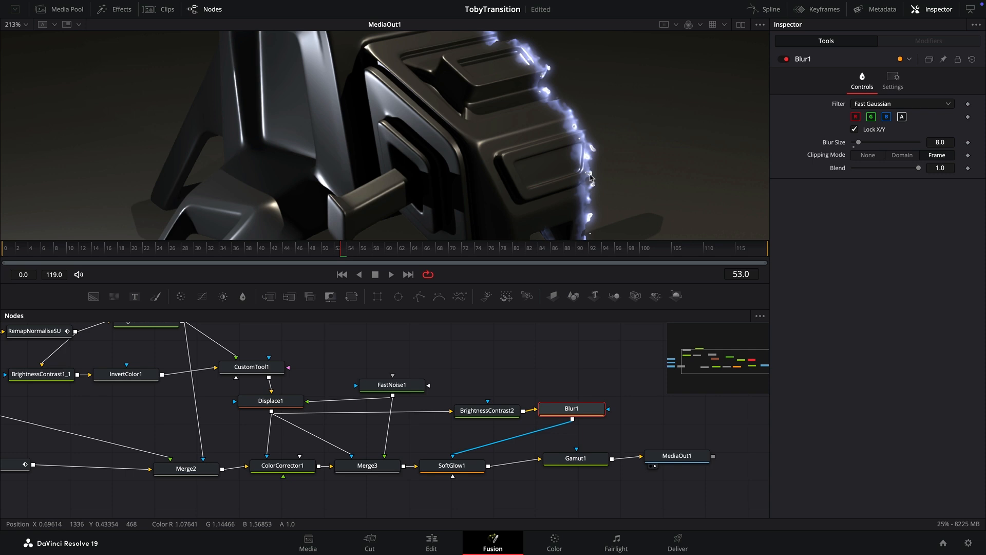
left_click(452, 466)
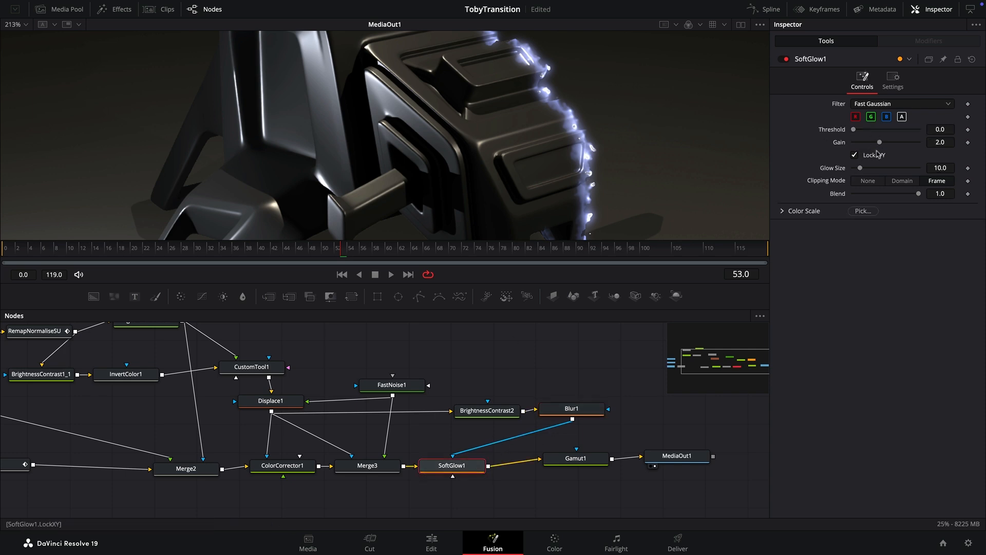
left_click(783, 212)
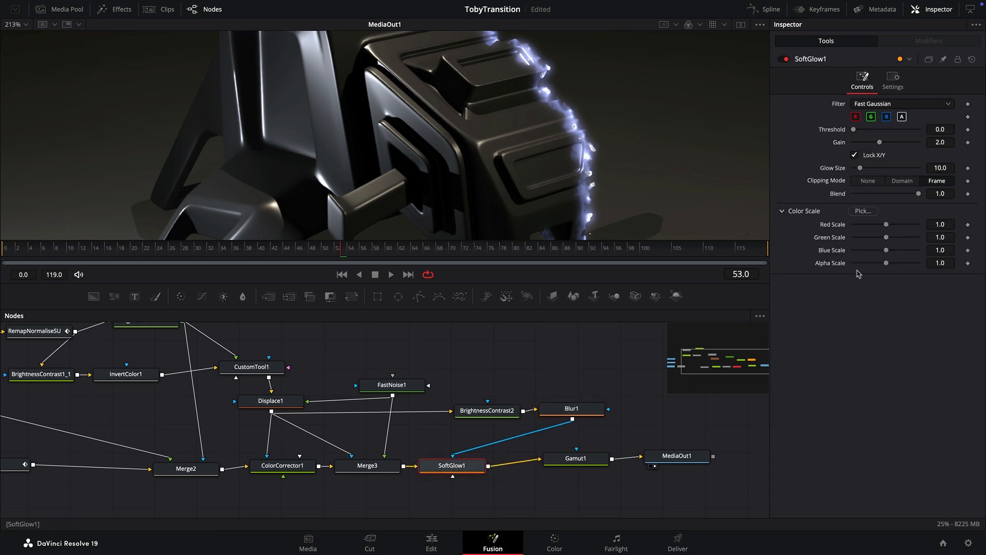
left_click_drag(887, 250, 895, 255)
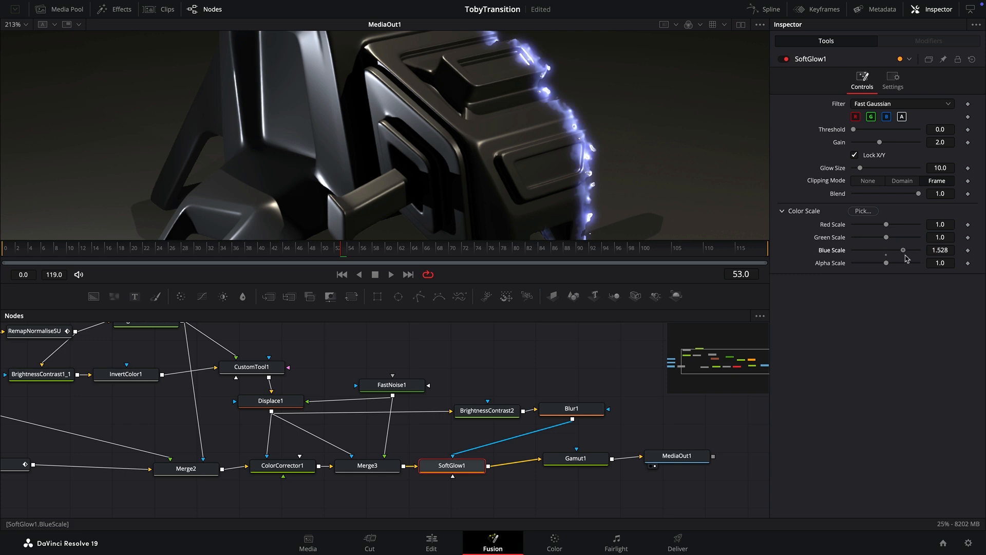
Step: Toggle BrightnessContrast2's Black clipping off and on to compare the edge glow, leaving it enabled
left_click(487, 415)
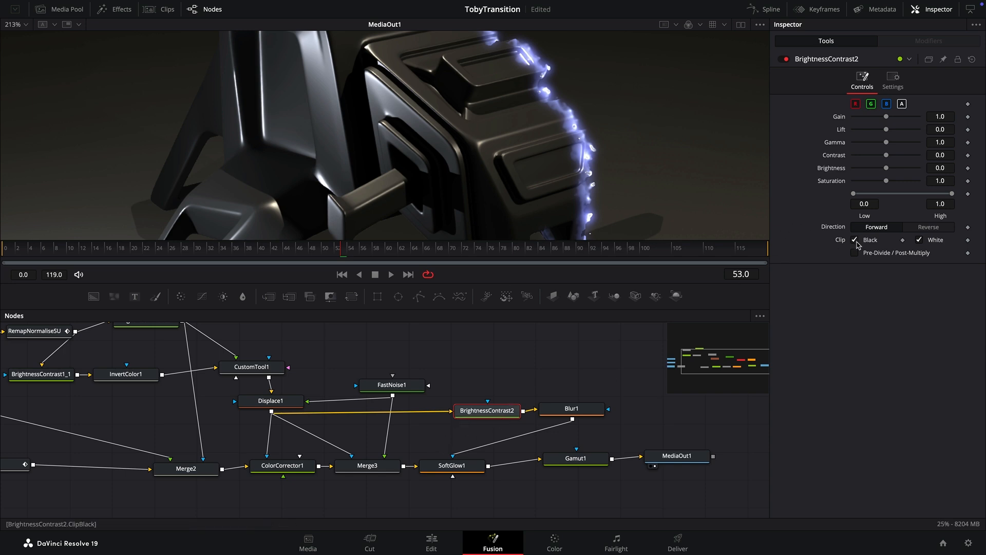
left_click(855, 240)
left_click(855, 240)
left_click(855, 240)
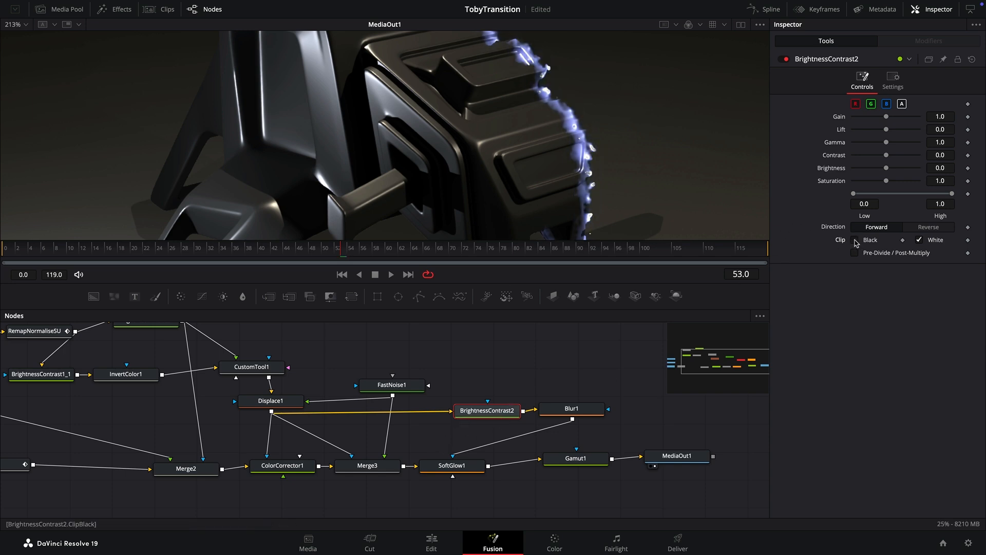
left_click(855, 240)
left_click(855, 240)
left_click(855, 240)
left_click(855, 240)
left_click(855, 240)
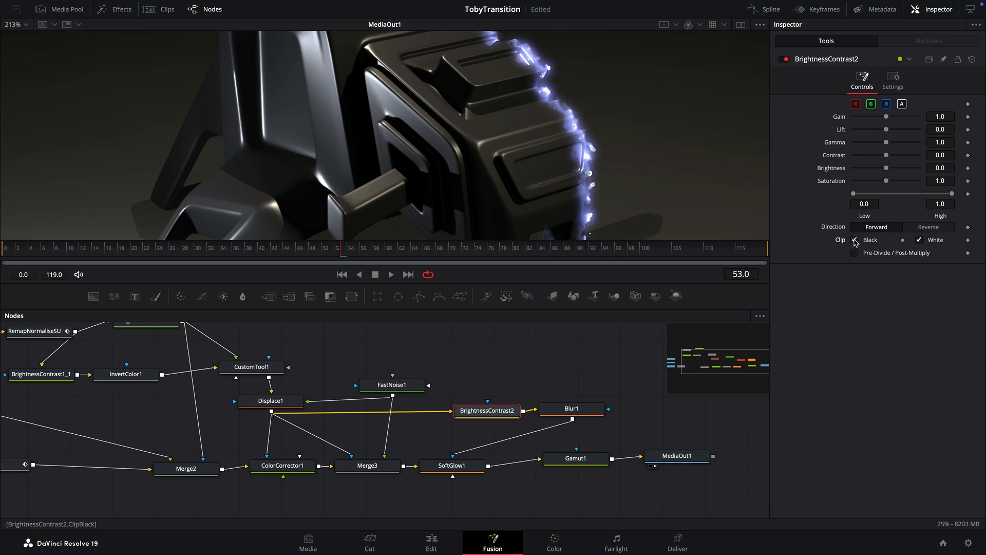
Step: Toggle Blur1's bypass to compare the glow with and without the blurred mask, leaving the node active
left_click(572, 409)
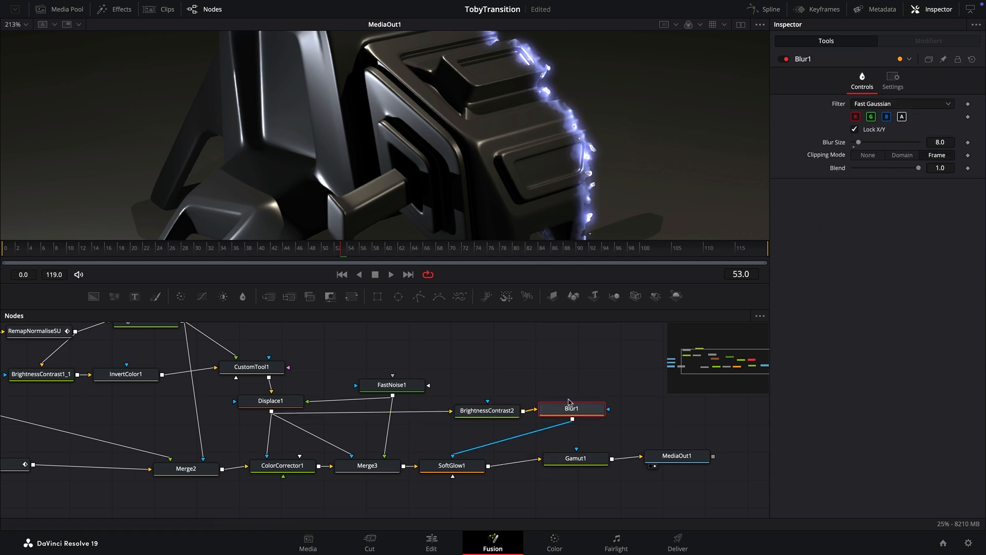
key("ctrl+p")
key("ctrl+p")
key("ctrl+p")
key("ctrl+p")
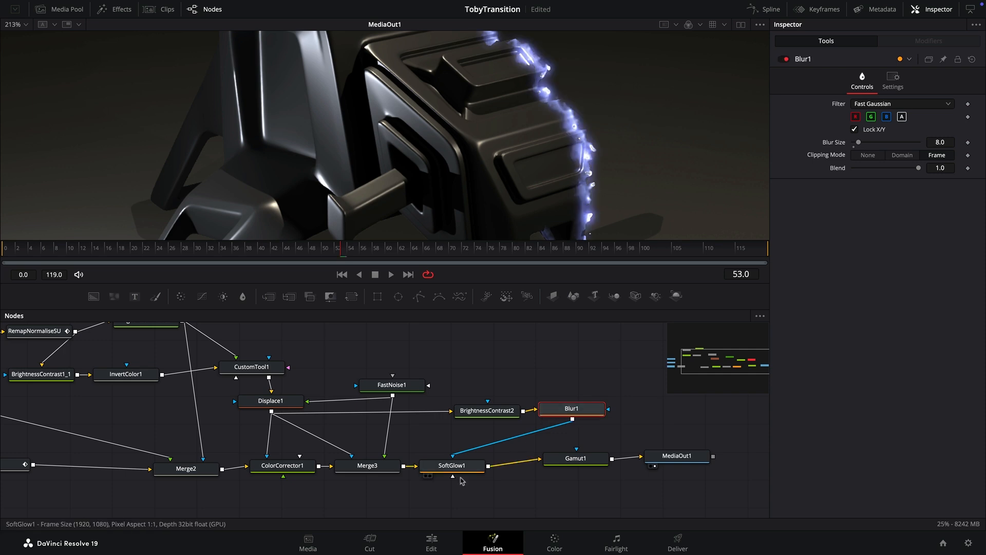
Step: Raise SoftGlow1's Gain to about 3.58, fit the image in the viewer and scrub the timeline to check the glow
left_click_drag(452, 471, 465, 470)
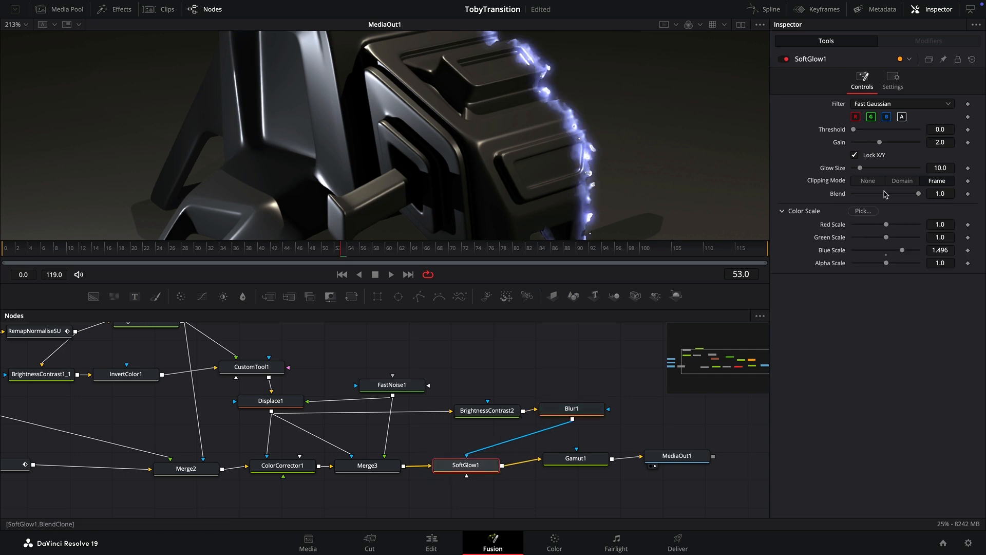
key("ctrl+f")
mouse_move(350, 263)
left_mouse_down()
mouse_move(529, 275)
mouse_move(291, 273)
mouse_move(337, 269)
left_mouse_up()
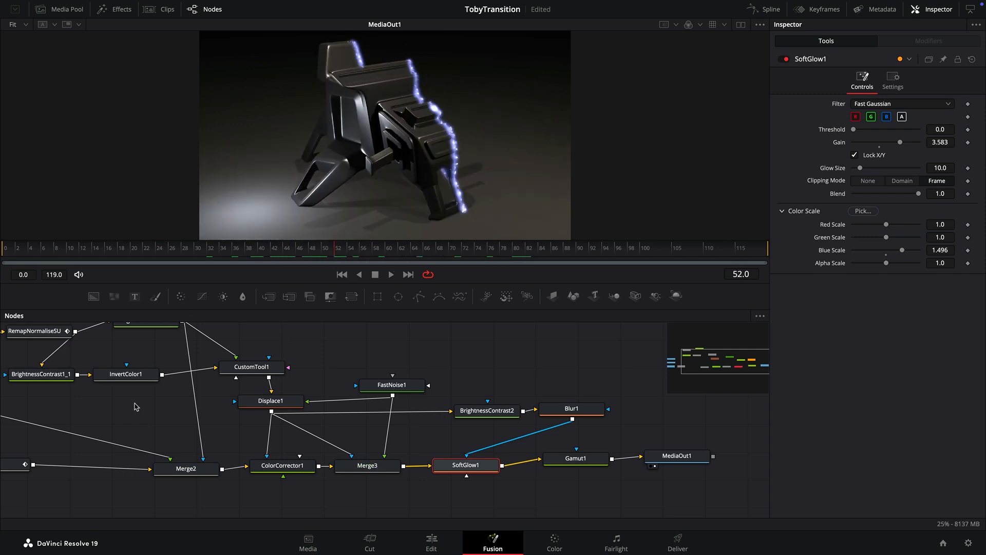
Step: Try Y Position FG as the source channel of RemapNormaliseSU and scrub the timeline to check the reveal direction
left_click_drag(136, 407, 379, 403)
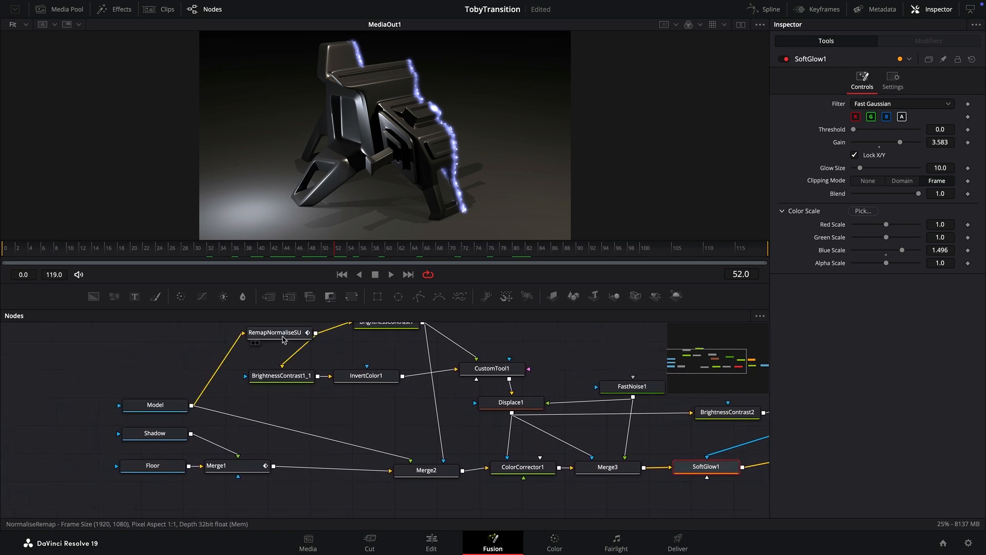
left_click(283, 337)
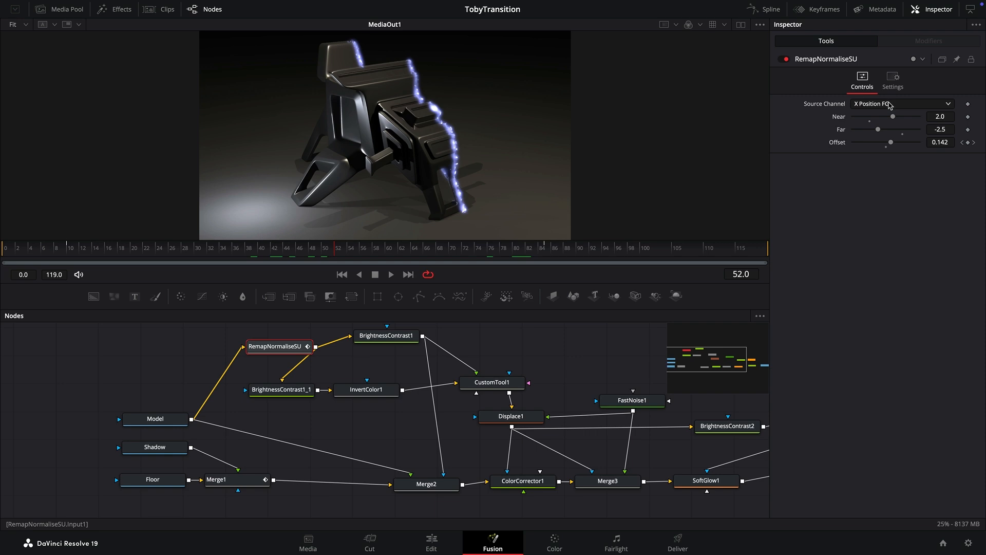
left_click(890, 105)
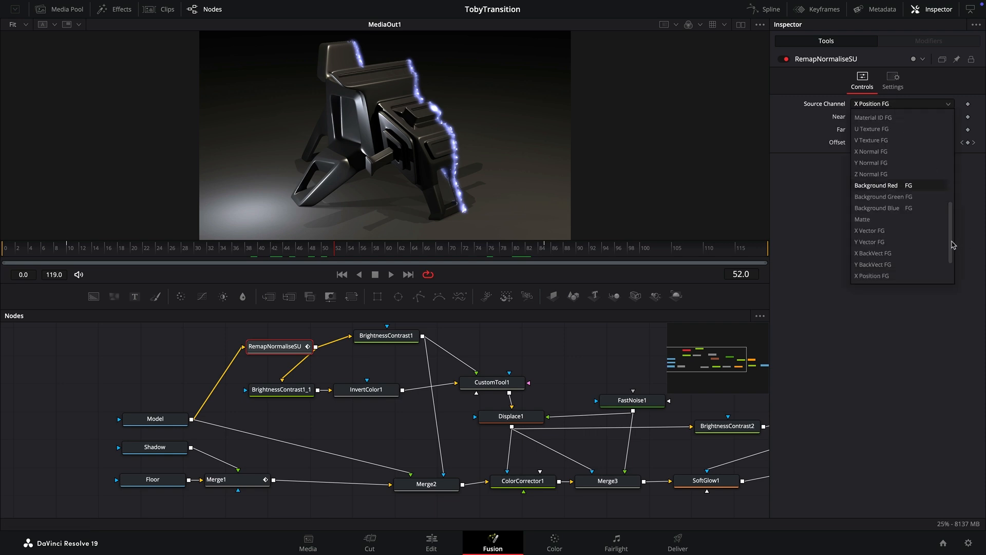
left_click_drag(953, 245, 949, 271)
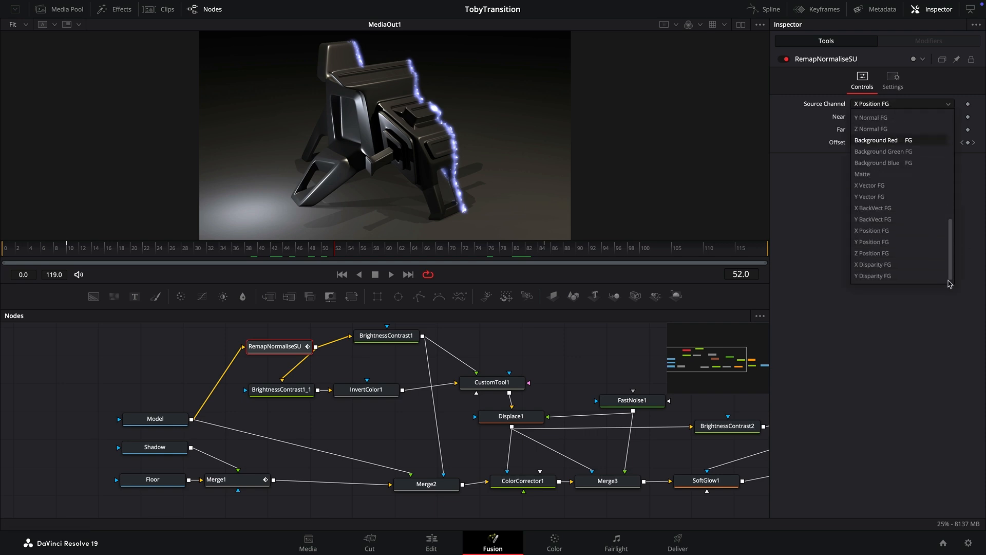
left_click(873, 242)
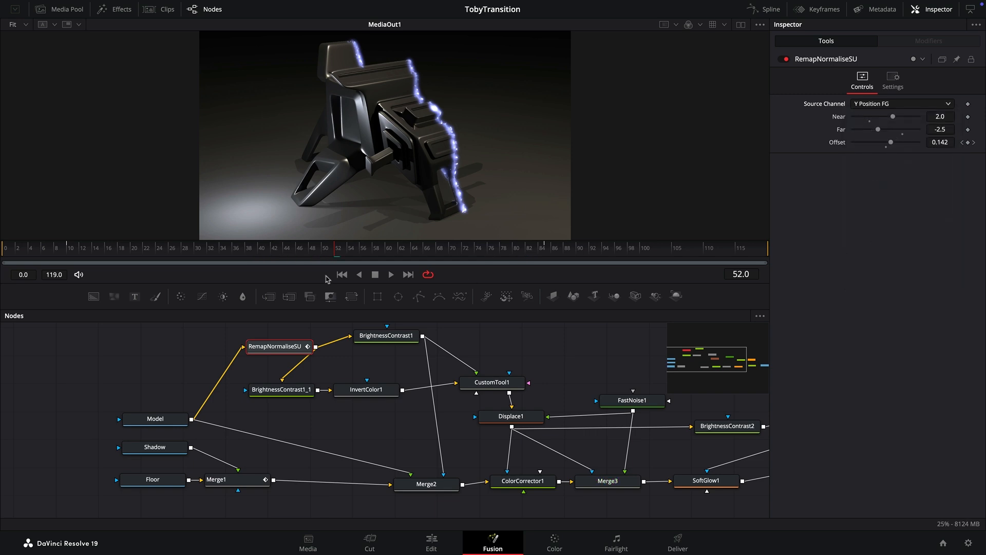
left_click(194, 264)
left_click_drag(194, 264, 258, 273)
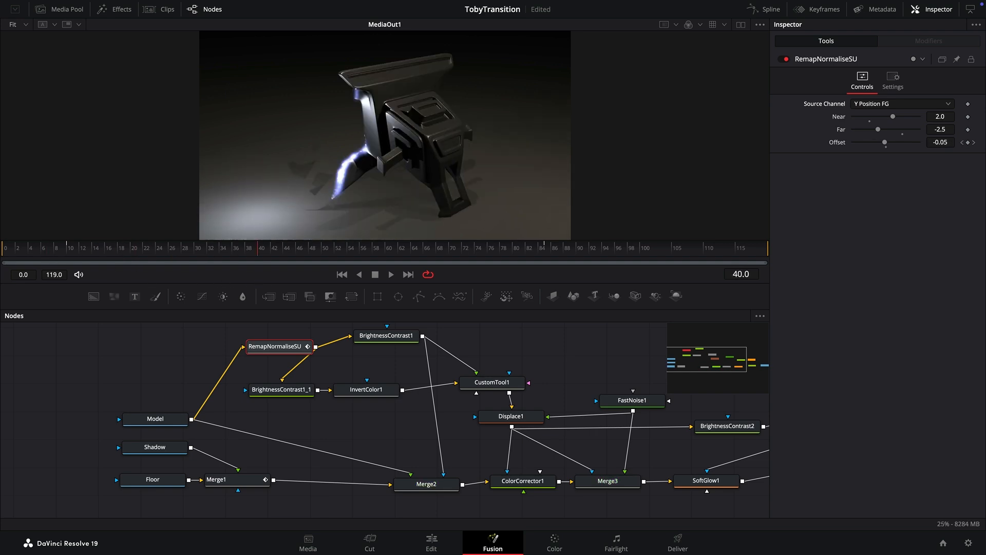
Step: Switch RemapNormaliseSU's source channel to Z Position FG and, at frame 10, raise Far to about -0.02
left_click(891, 107)
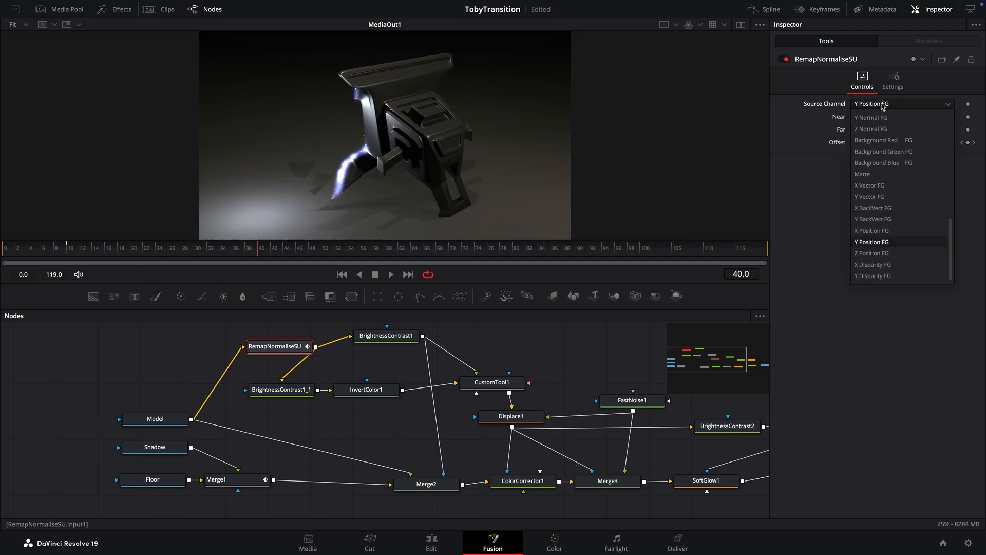
left_click(875, 251)
mouse_move(64, 253)
left_mouse_down()
mouse_move(589, 261)
mouse_move(70, 264)
left_mouse_up()
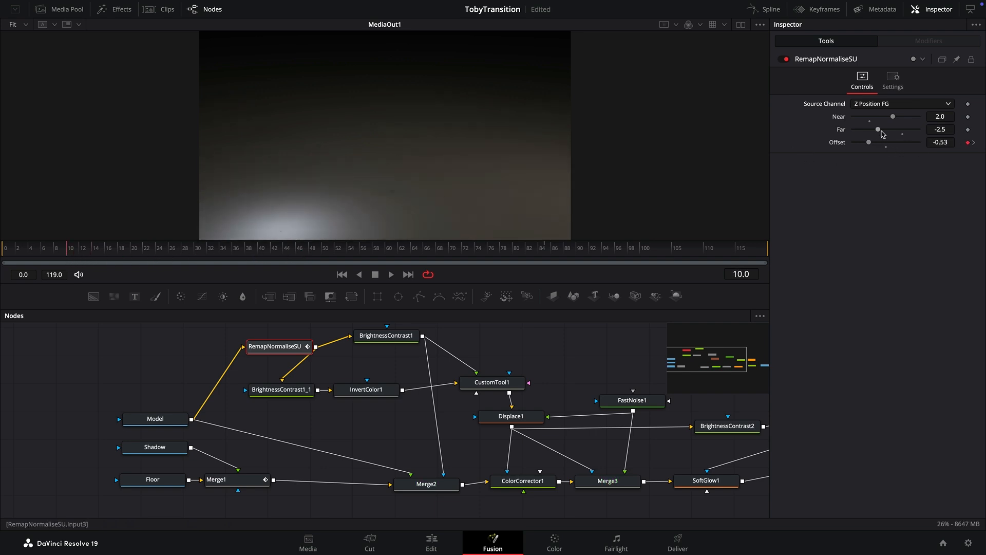
mouse_move(882, 131)
left_mouse_down()
mouse_move(870, 131)
mouse_move(893, 130)
left_mouse_up()
Step: Raise RemapNormaliseSU's Near to about 3.51 at frame 85 and scrub the timeline to check the vertical reveal
left_click_drag(75, 253, 543, 273)
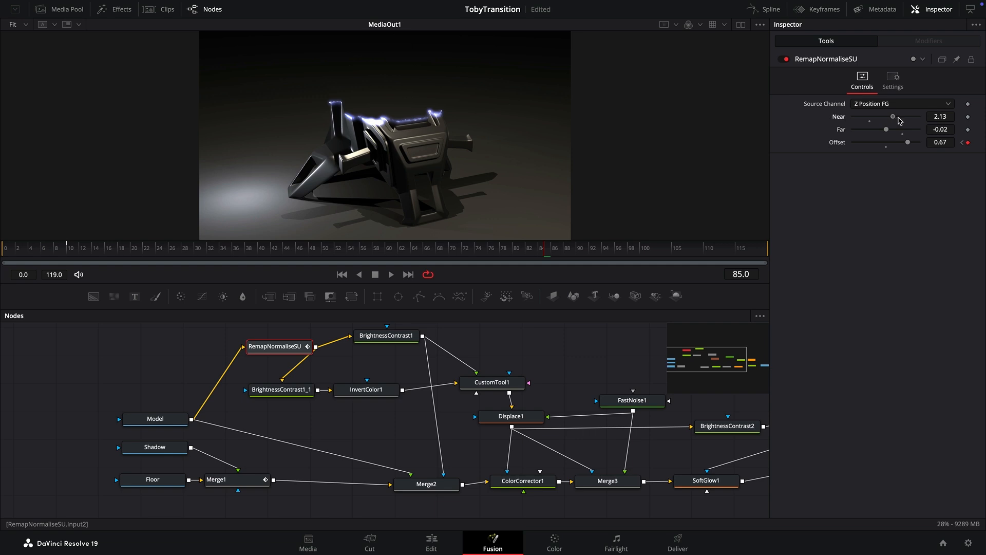
left_click_drag(900, 120, 944, 108)
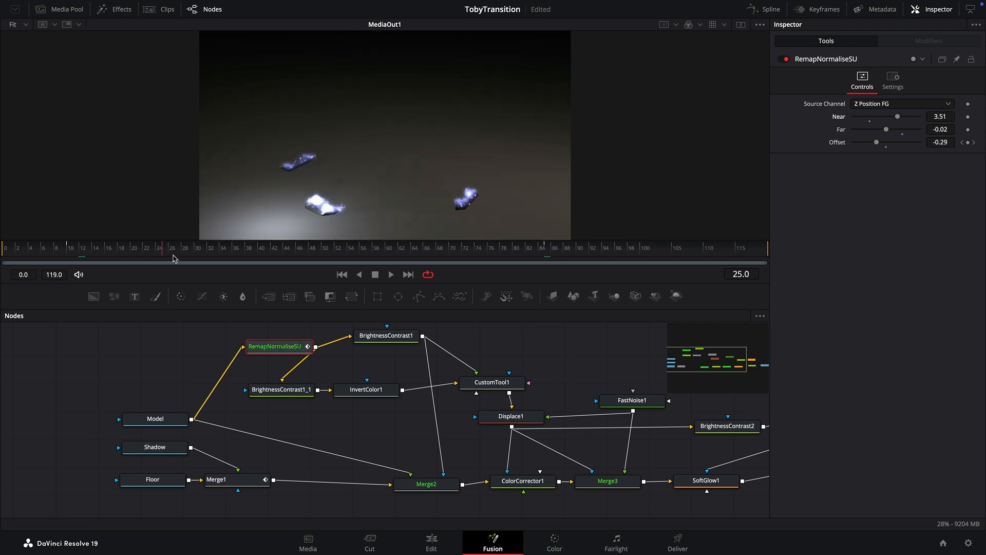
left_click_drag(174, 259, 544, 283)
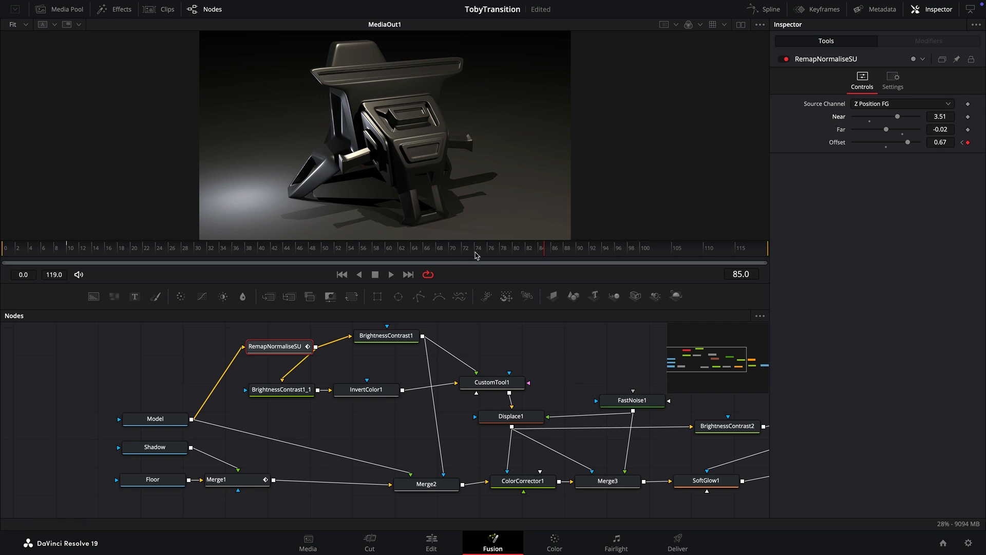
left_click(501, 260)
left_click_drag(502, 261, 518, 264)
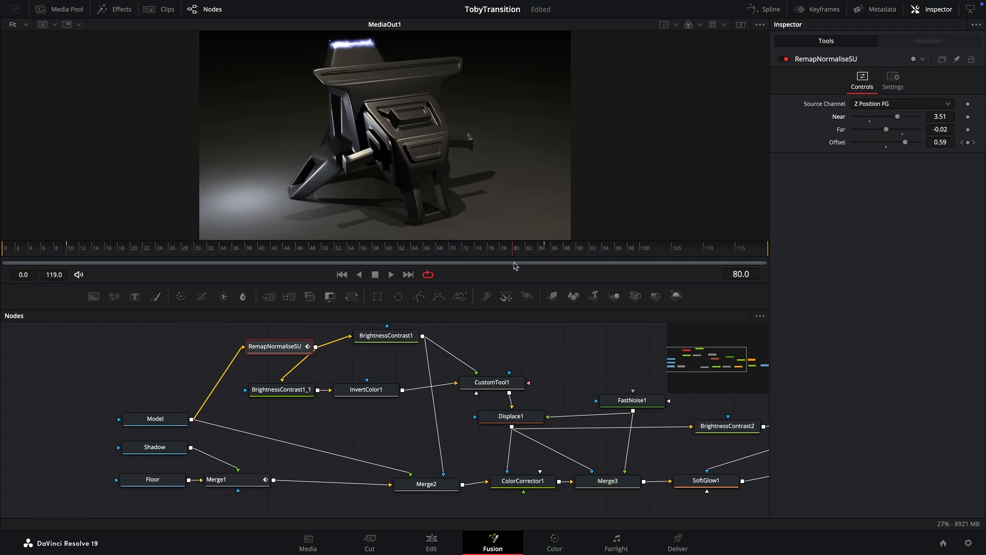